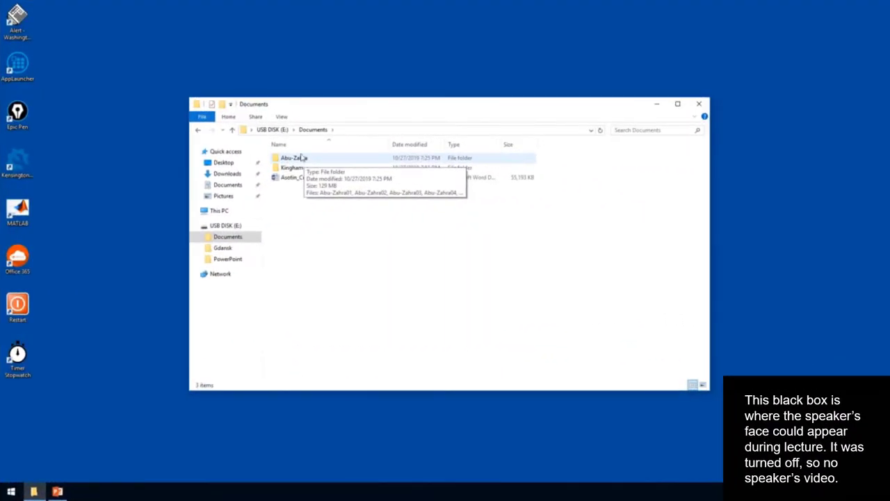
Open the author's folder in Documents and select the first numbered Word report file.
double_click(303, 158)
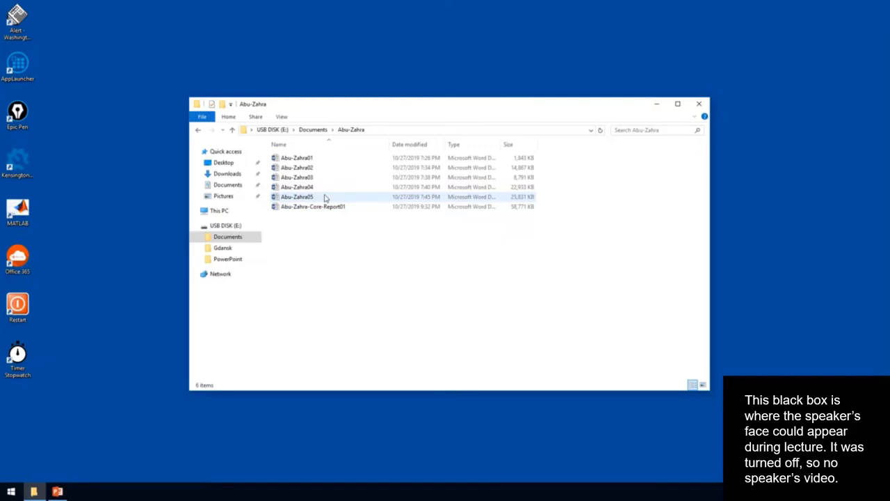
left_click(299, 158)
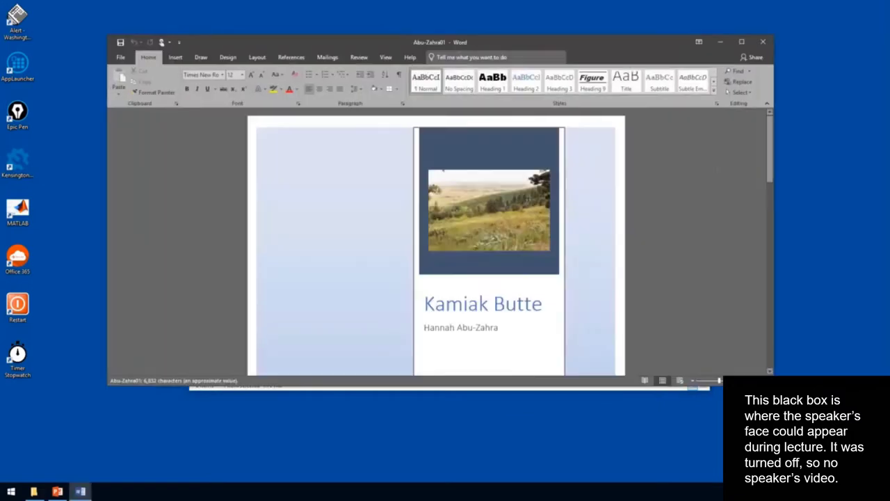
Maximize the Word window and scroll past the cover and Term Report pages to the Table of Contents.
left_click(742, 44)
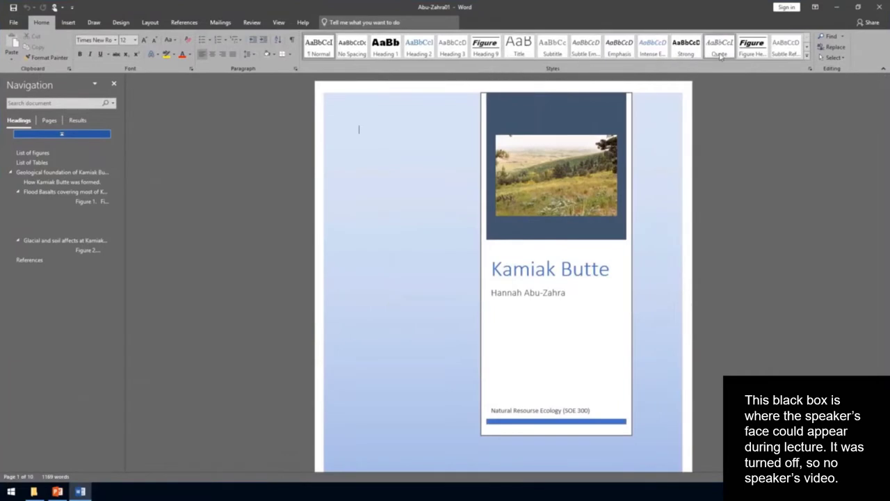
scroll(798, 197, "down", 6)
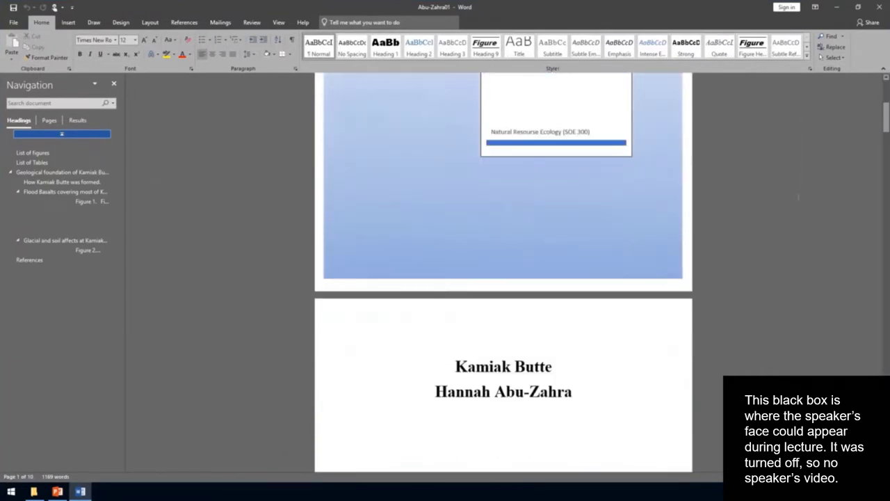
scroll(798, 198, "down", 7)
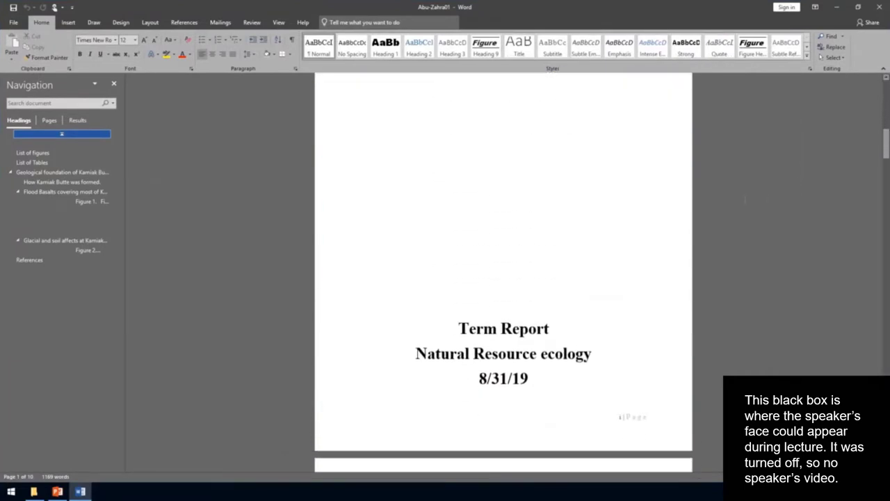
scroll(737, 199, "up", 10)
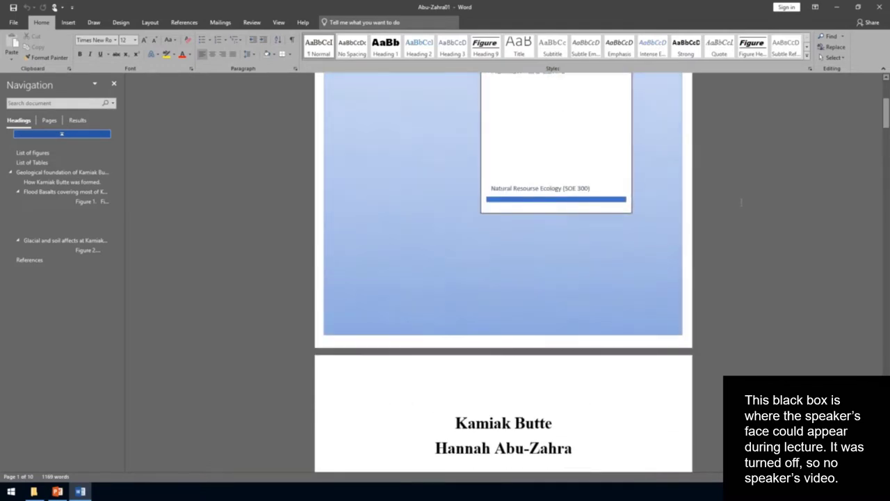
scroll(741, 202, "up", 4)
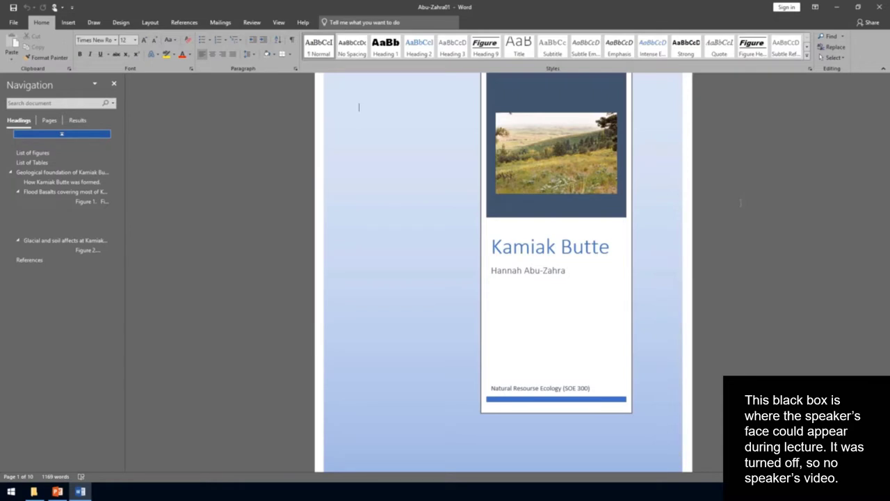
scroll(674, 218, "down", 5)
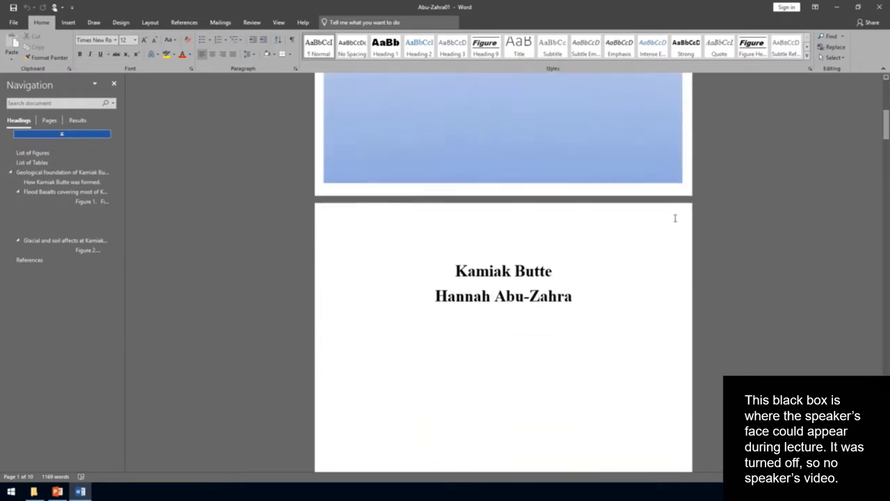
scroll(675, 218, "down", 3)
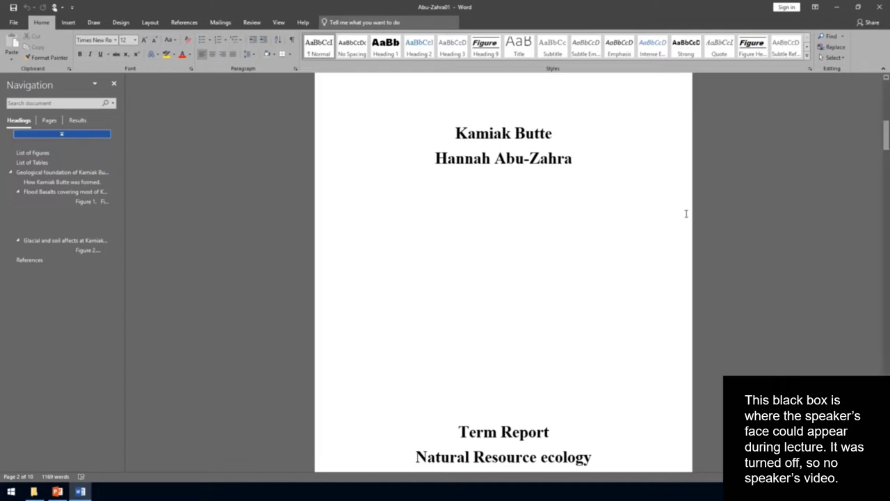
scroll(691, 206, "down", 3)
scroll(691, 204, "down", 10)
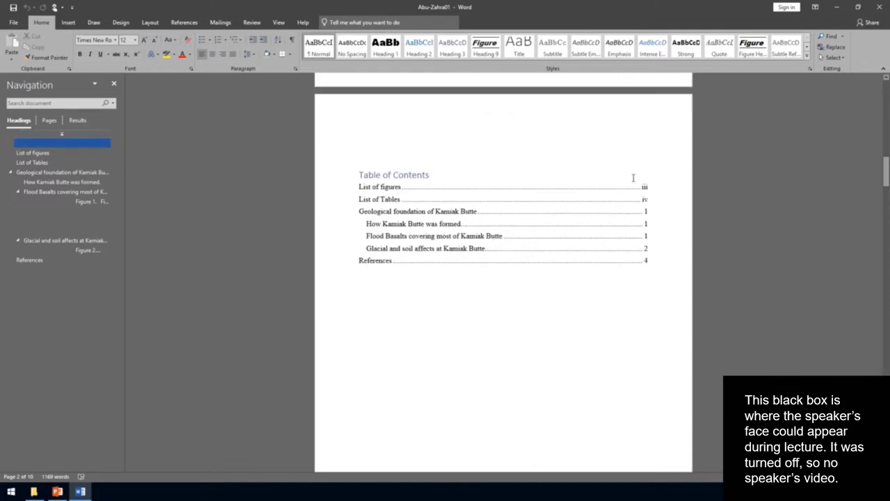
Update the entire Table of Contents, then scroll down to the List of figures page.
left_click(543, 229)
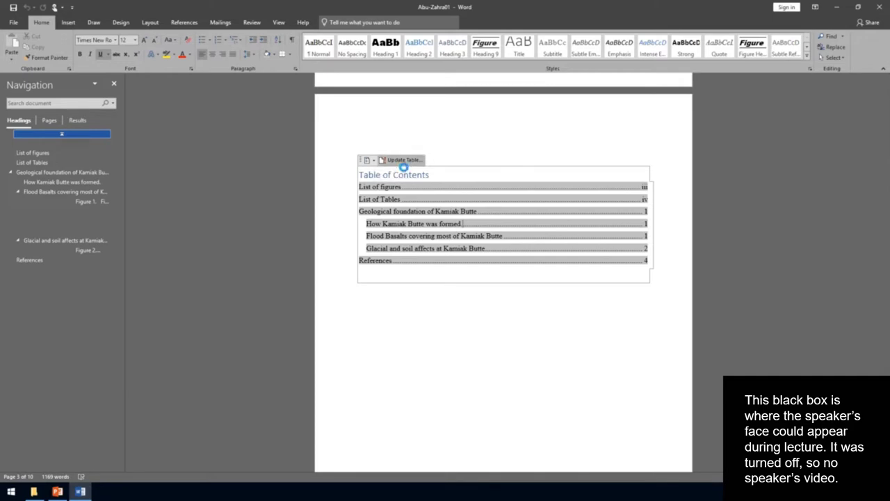
left_click(400, 165)
left_click(422, 244)
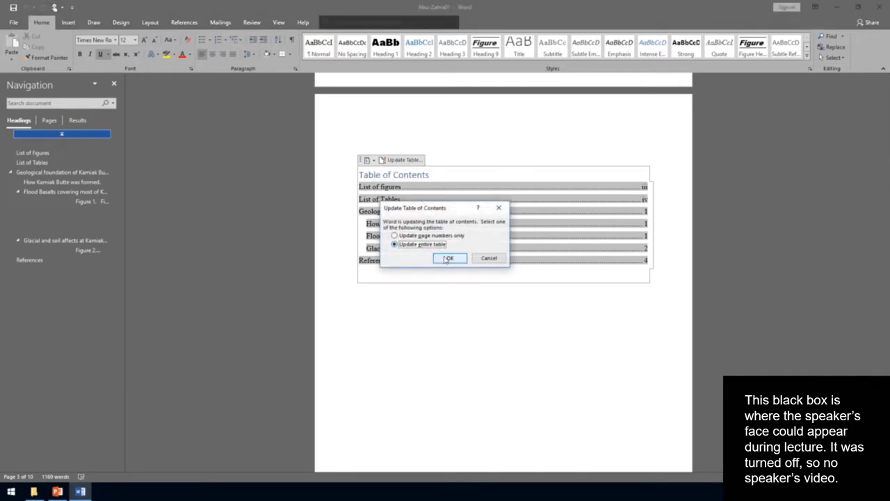
left_click(450, 259)
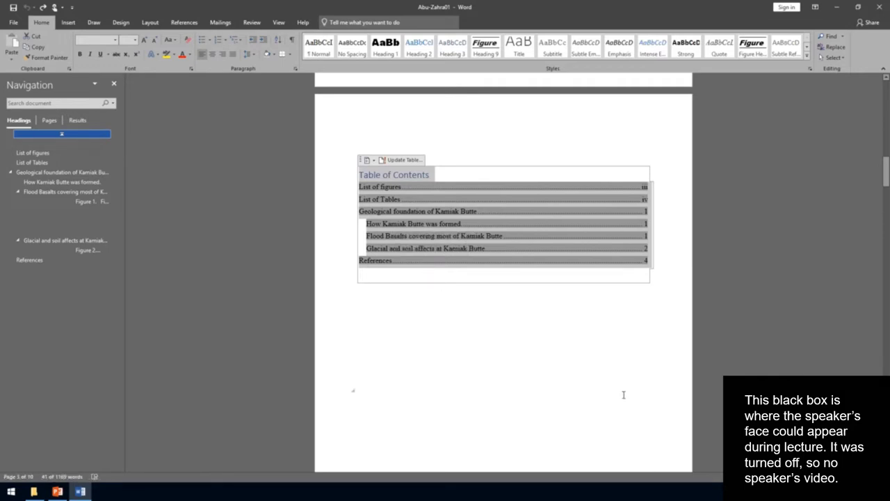
scroll(624, 394, "down", 5)
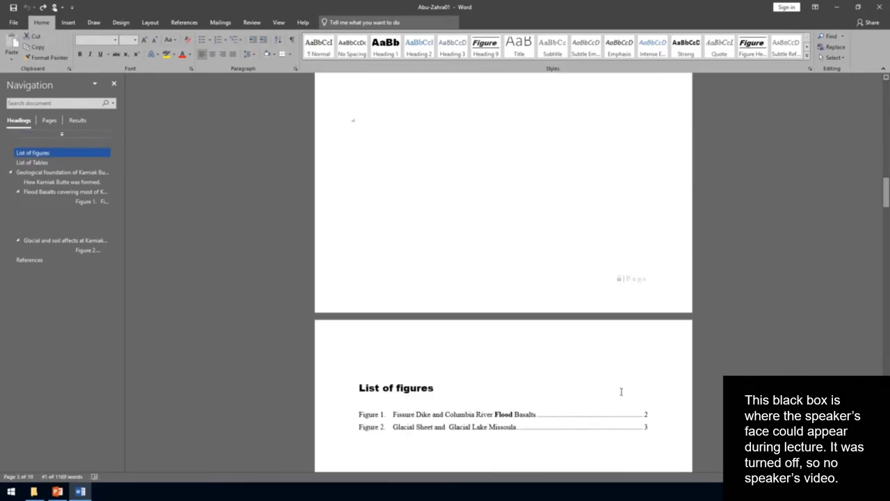
scroll(570, 374, "down", 2)
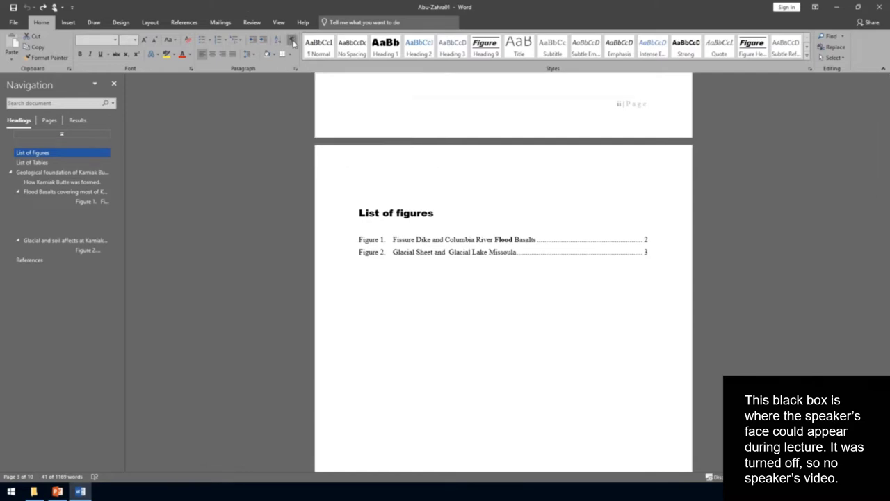
Turn on Show/Hide ¶ to display paragraph and formatting marks.
left_click(293, 43)
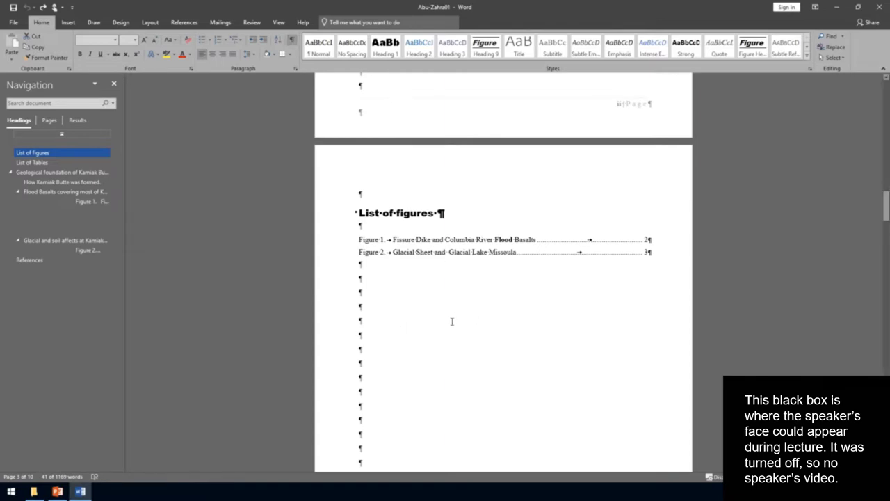
scroll(438, 332, "down", 5)
scroll(448, 331, "up", 5)
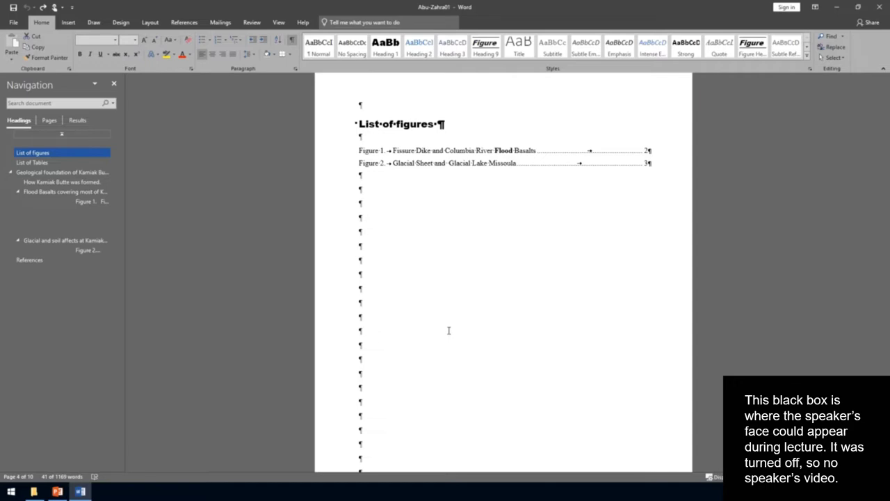
Delete the blank paragraphs below the figure list, above List of Tables.
left_click_drag(359, 201, 359, 403)
key("Delete")
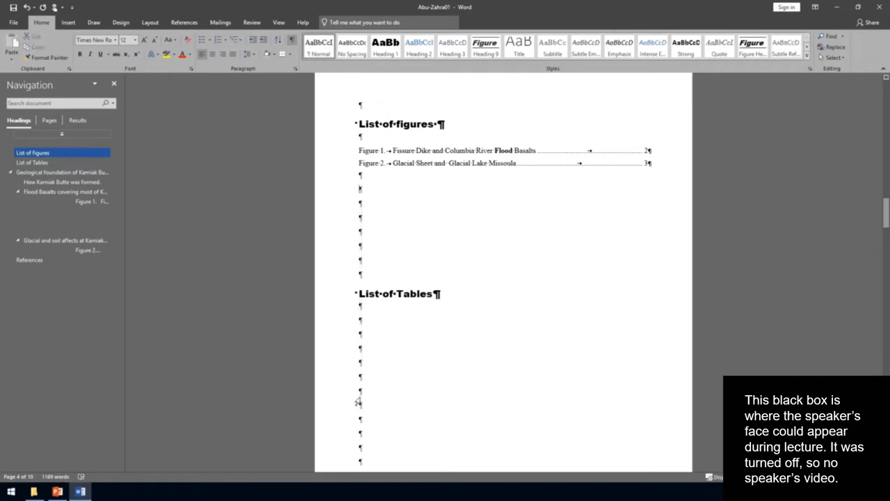
key("shift+Down")
key("shift+Down")
key("shift+Down")
key("shift+Down")
key("shift+Down")
key("shift+Down")
key("Delete")
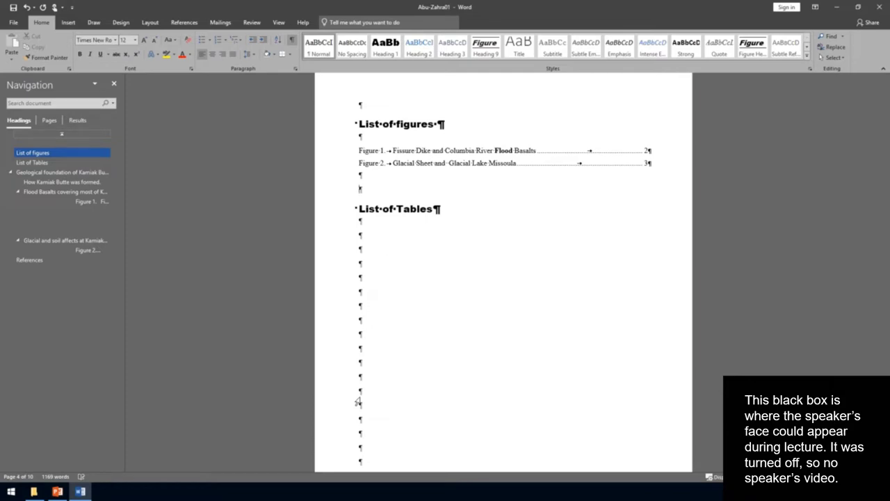
Delete the blank paragraphs under the List of Tables heading, above the section break.
key("Down")
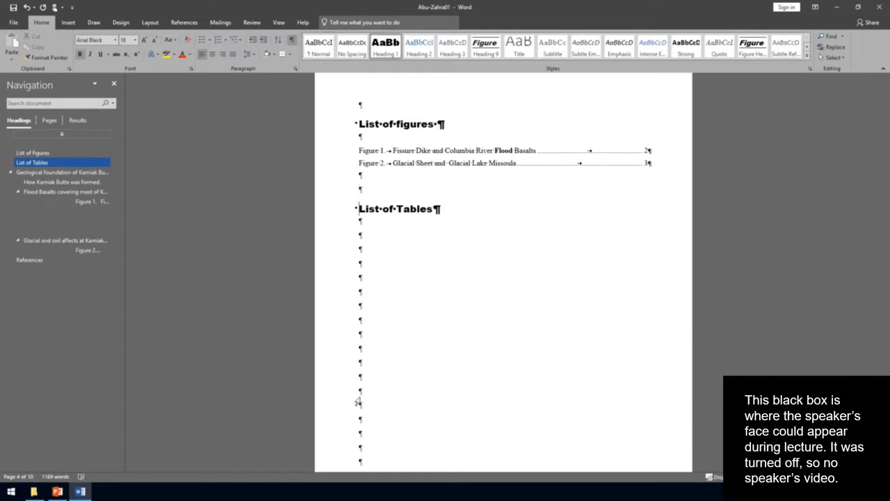
key("Up")
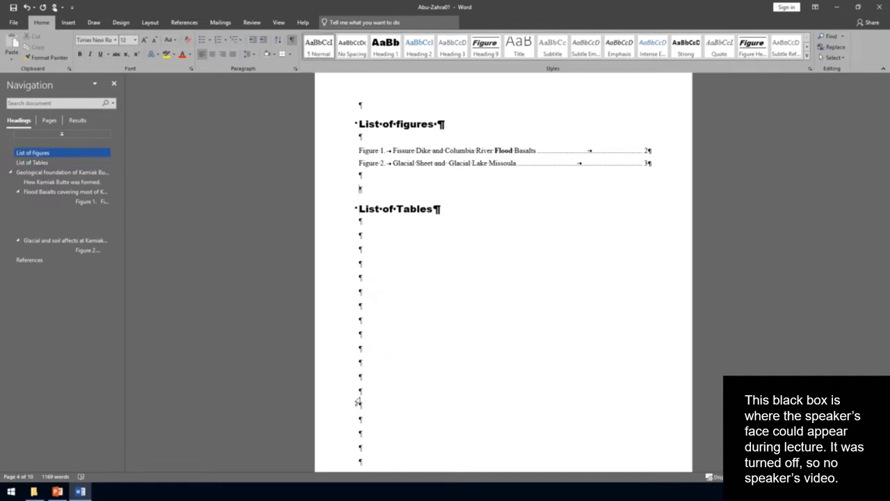
key("shift+Down")
key("shift+Down")
key("shift+Down")
key("shift+Down")
key("shift+Down")
key("shift+Down")
key("shift+Down")
key("shift+Down")
key("shift+Down")
key("shift+Down")
key("shift+Down")
key("shift+Down")
key("shift+Down")
key("shift+Down")
key("shift+Down")
key("shift+Down")
key("shift+Down")
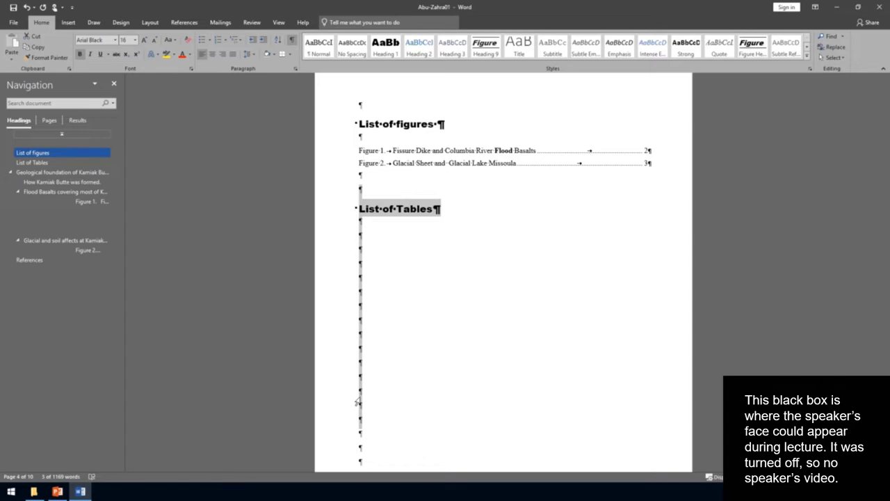
key("Left")
key("Down")
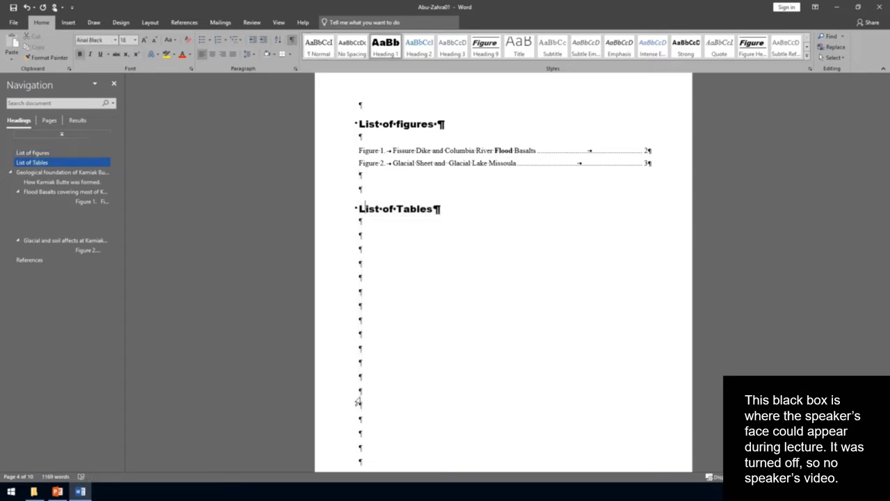
key("Down")
key("Down")
key("shift+Down")
key("shift+Down")
key("shift+Down")
key("shift+Down")
key("shift+Down")
key("shift+Down")
key("shift+Down")
key("shift+Down")
key("shift+Down")
key("shift+Down")
key("shift+Down")
key("shift+Down")
key("shift+Down")
key("shift+Down")
key("shift+Down")
key("shift+Down")
key("shift+Down")
key("shift+Down")
key("shift+Down")
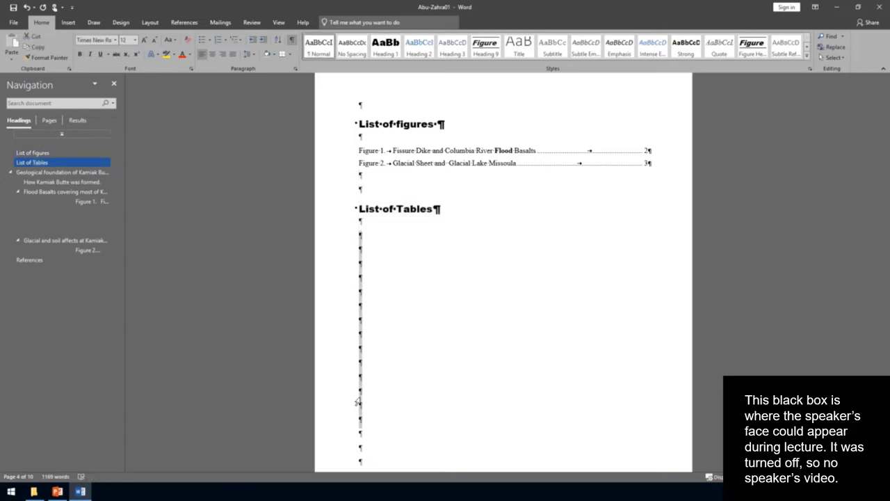
key("shift+Down")
key("shift+Down")
key("shift+Down")
key("shift+Down")
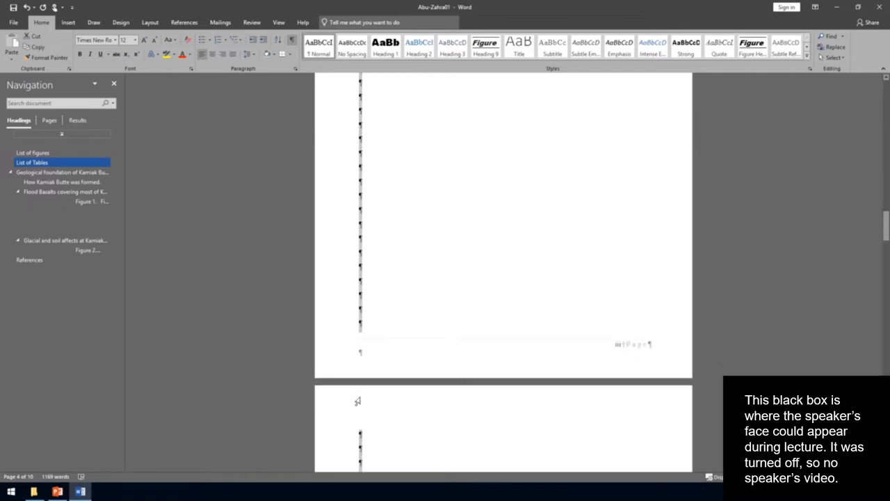
key("shift+Up")
key("shift+Up")
key("shift+Up")
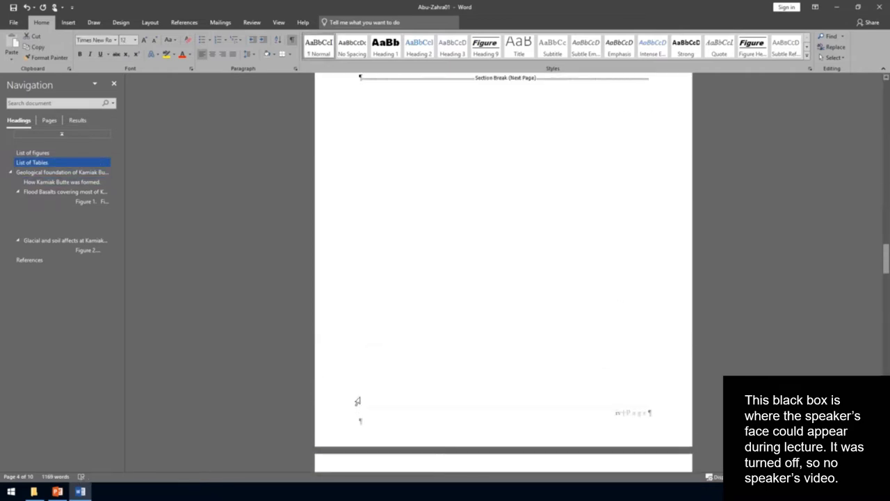
key("shift+Up")
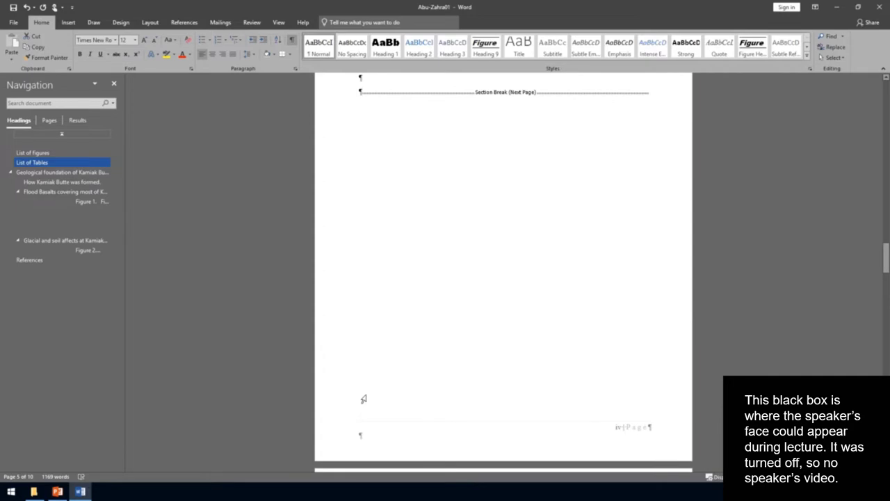
key("shift+Up")
key("shift+Up")
key("shift+Up")
key("shift+Up")
key("shift+Up")
key("Delete")
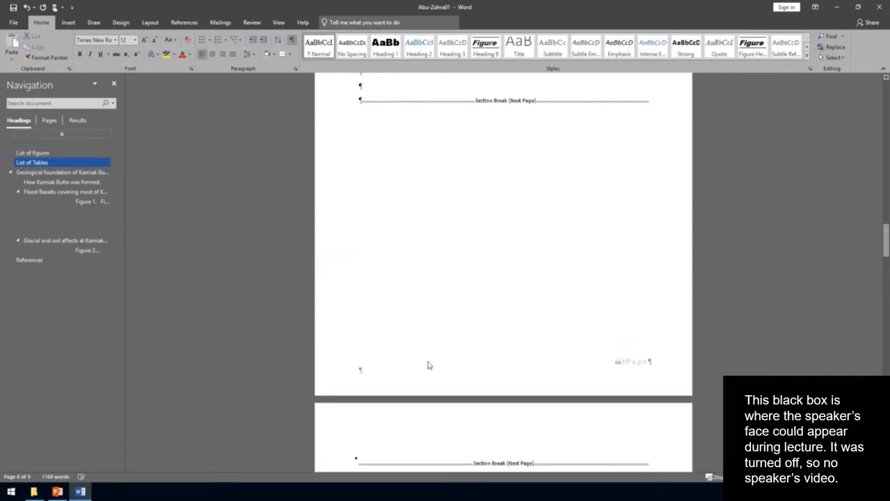
Delete the empty paragraphs above the List of figures so it moves onto the Table of Contents page.
scroll(422, 365, "up", 1)
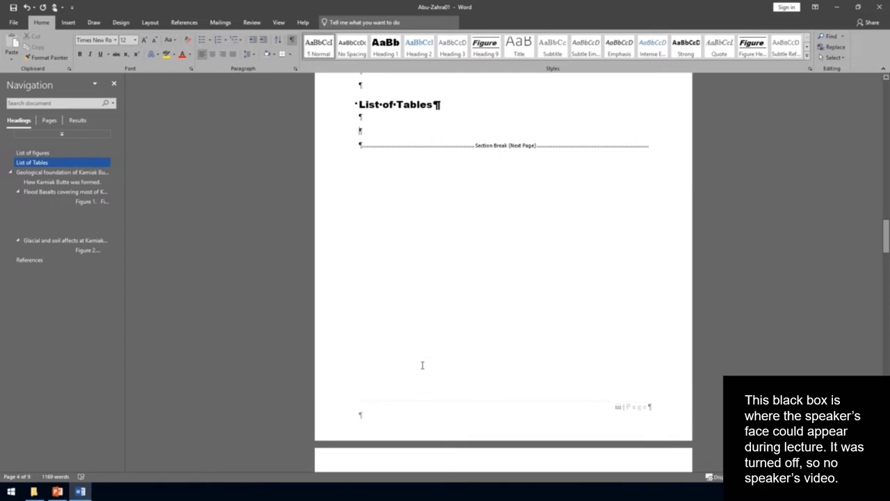
scroll(422, 365, "up", 1)
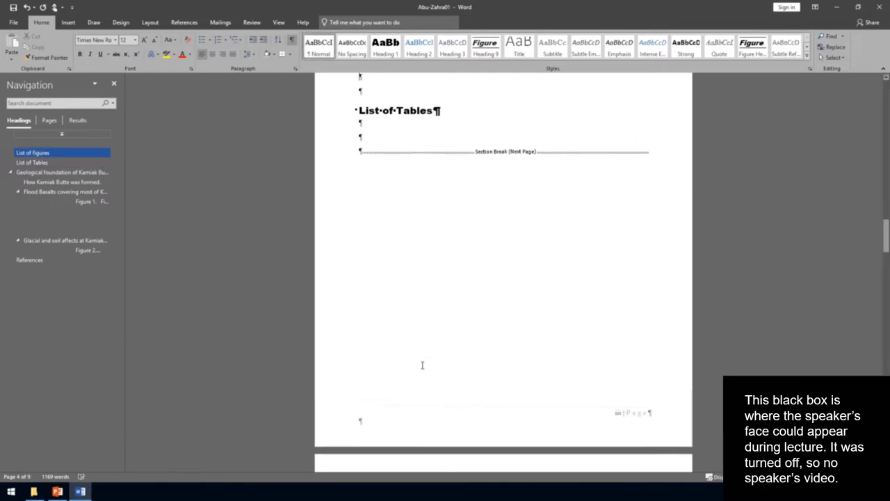
scroll(422, 365, "up", 4)
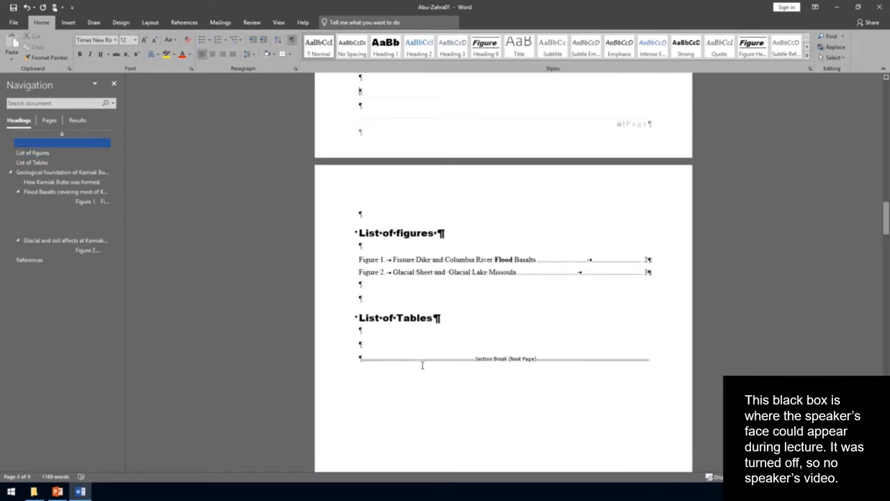
scroll(422, 365, "up", 2)
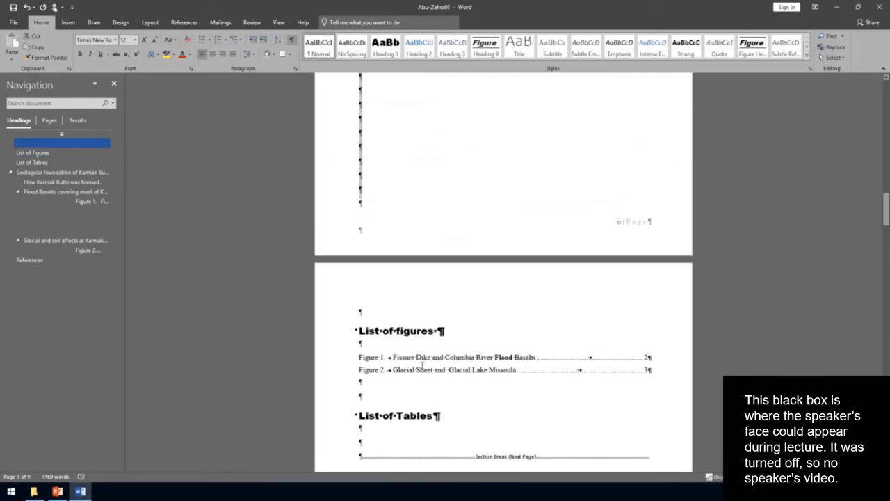
scroll(422, 365, "up", 1)
scroll(421, 365, "up", 2)
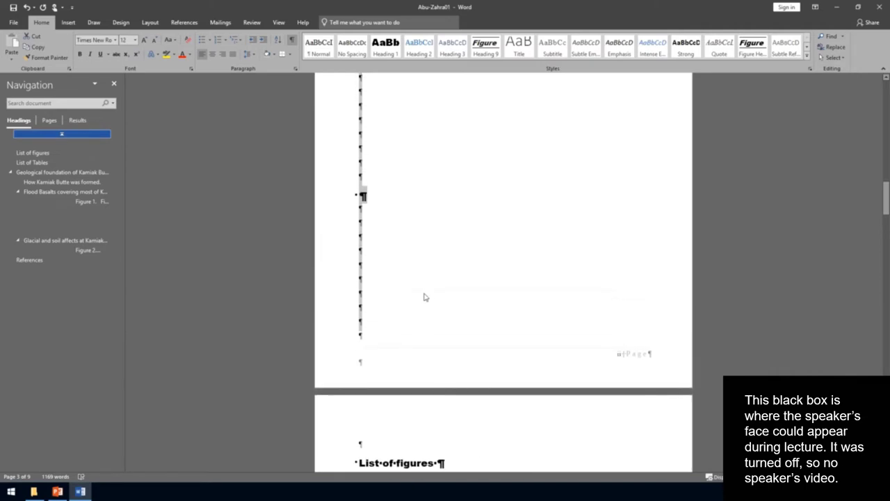
key("shift+Down")
key("shift+Down")
key("shift+Down")
key("shift+Down")
key("shift+Down")
key("shift+Down")
key("shift+Down")
key("shift+Down")
key("shift+Down")
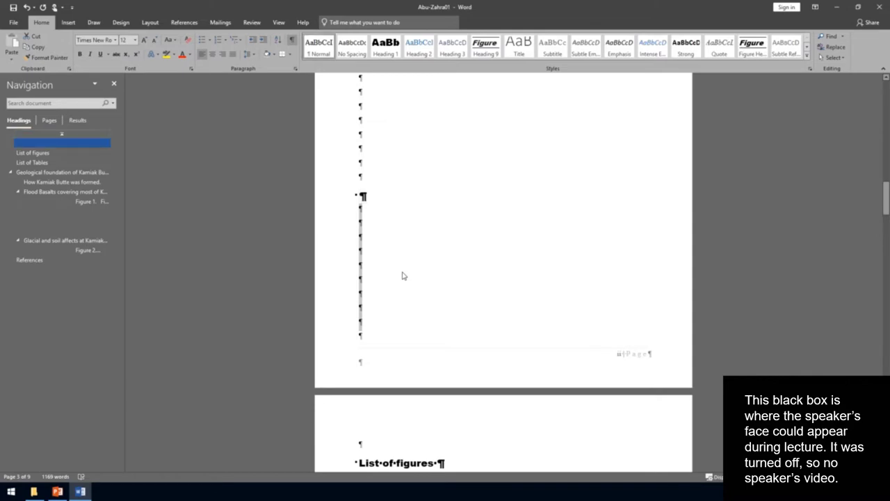
key("Delete")
key("Up")
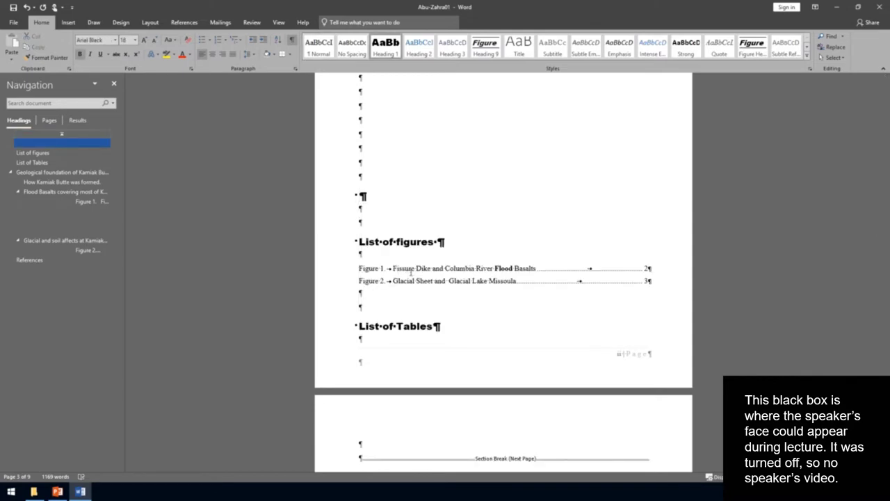
scroll(497, 251, "up", 5)
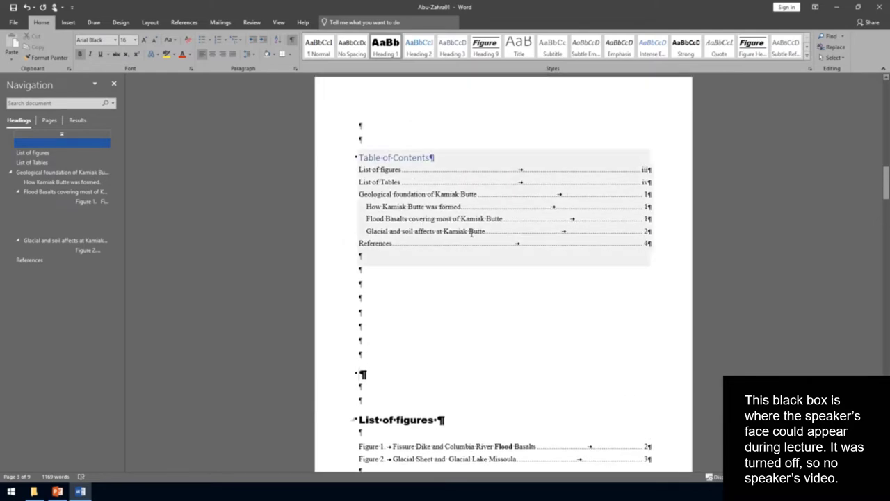
Update the entire Table of Contents again so References now lists page 4.
left_click(376, 165)
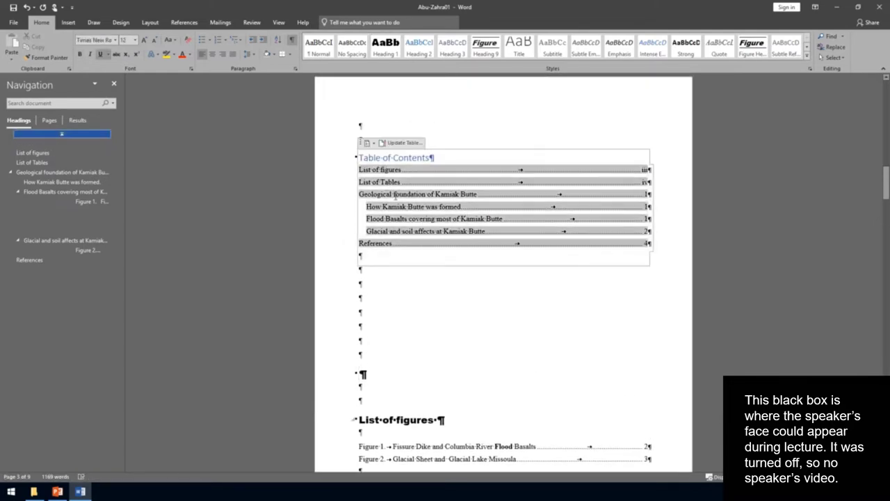
right_click(375, 165)
left_click(401, 143)
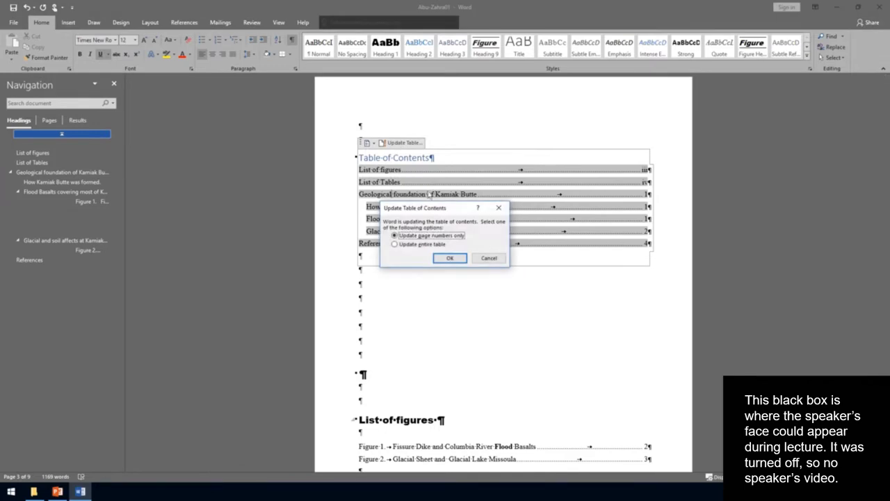
left_click(419, 244)
left_click(445, 260)
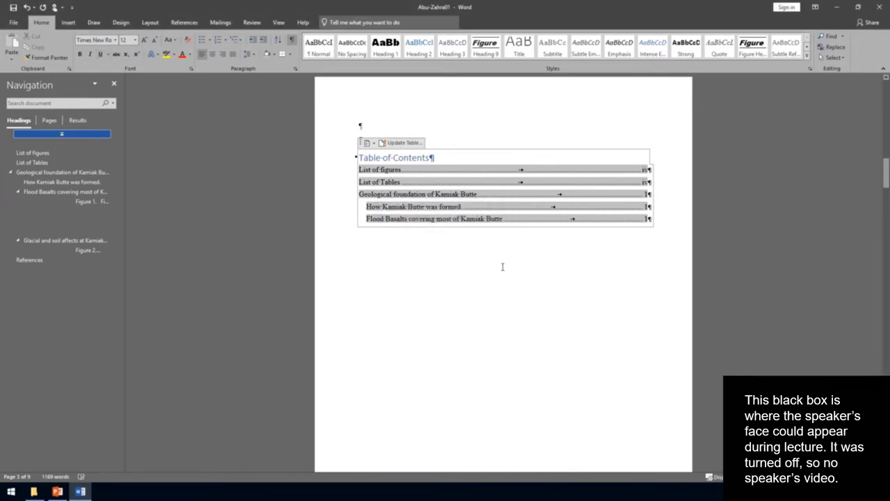
scroll(499, 268, "down", 10)
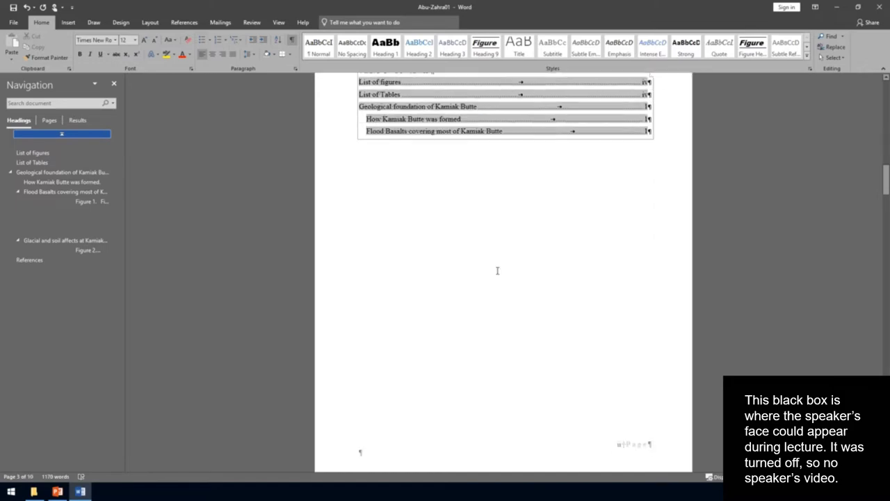
scroll(490, 276, "down", 6)
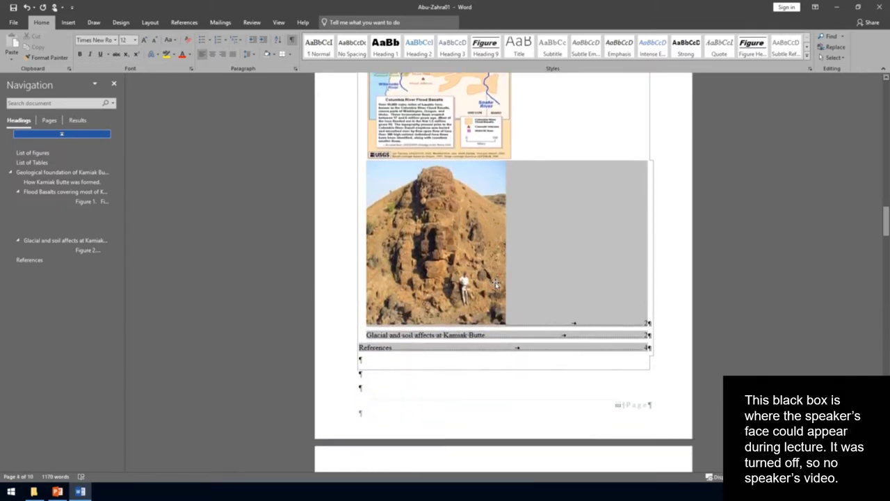
scroll(495, 283, "up", 2)
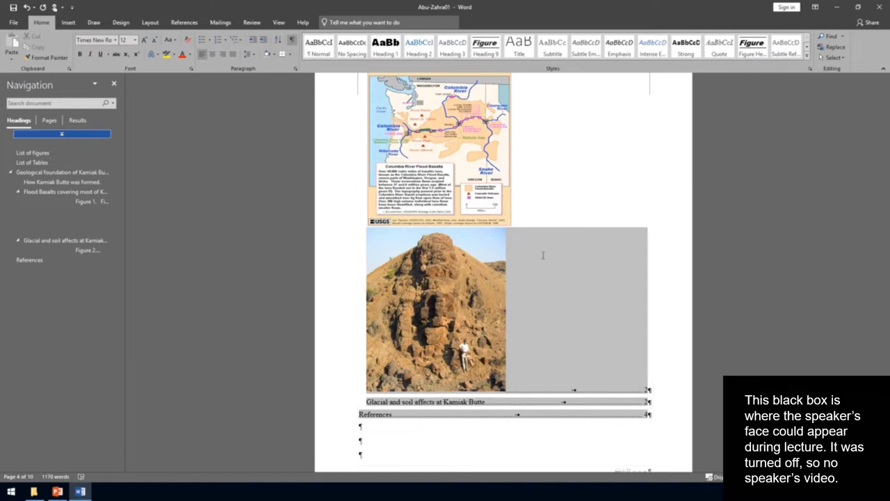
Rebuild the entire List of figures so both entries show their source citations.
scroll(531, 268, "down", 8)
scroll(537, 261, "down", 5)
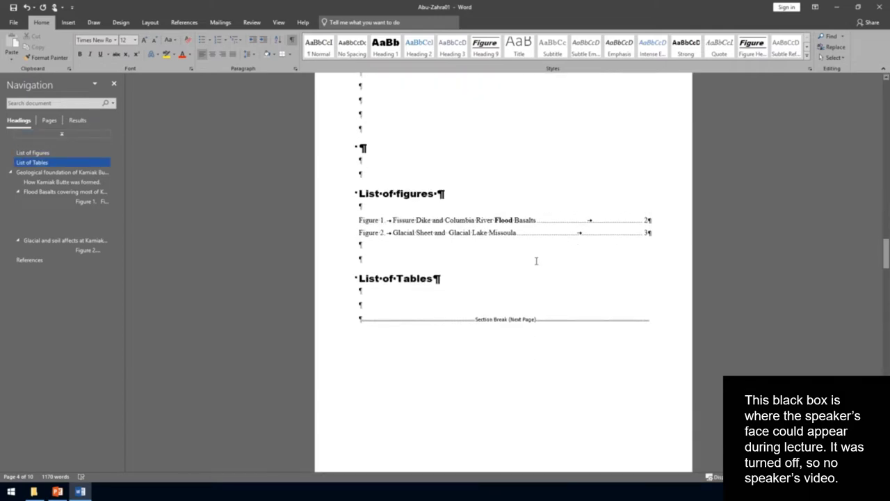
right_click(496, 144)
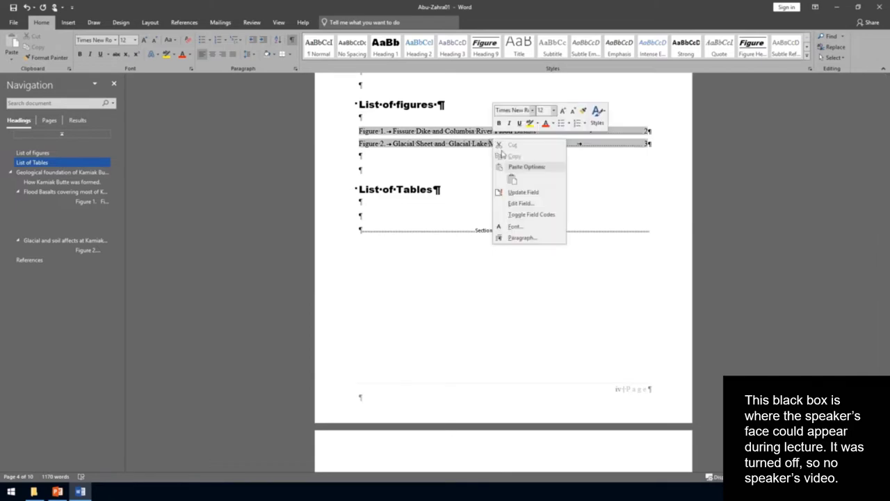
left_click(523, 194)
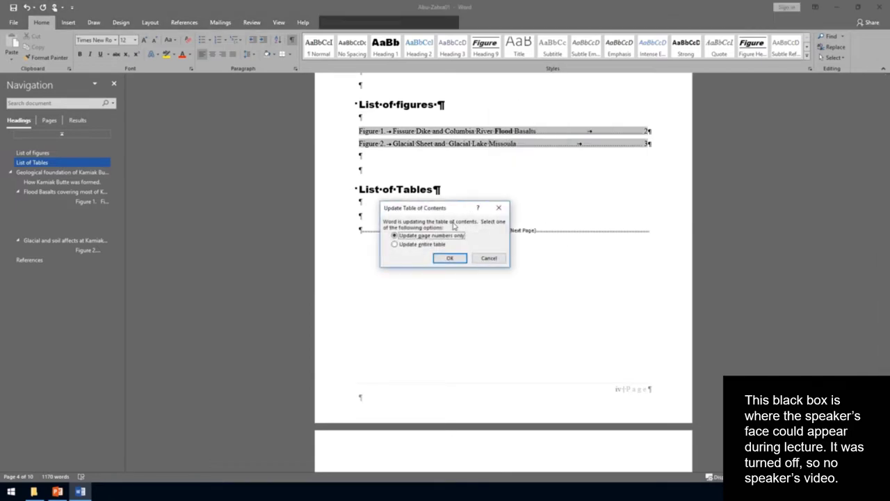
left_click(438, 246)
left_click(449, 261)
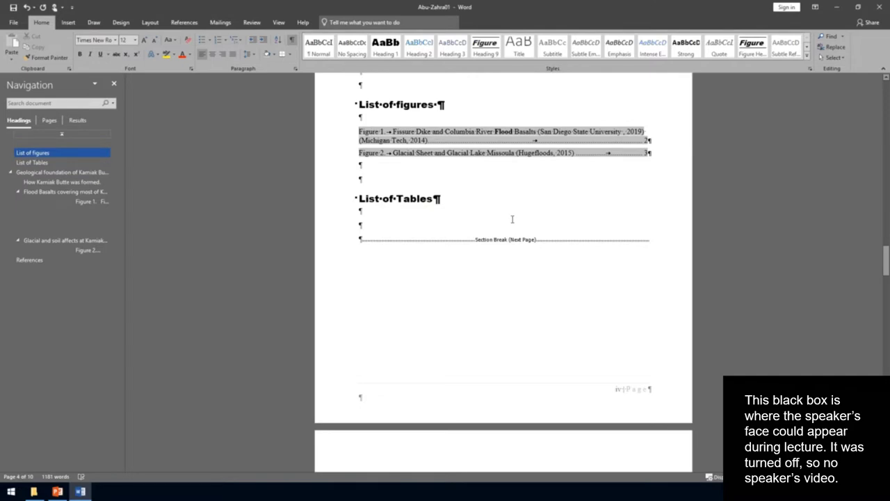
scroll(512, 219, "down", 2)
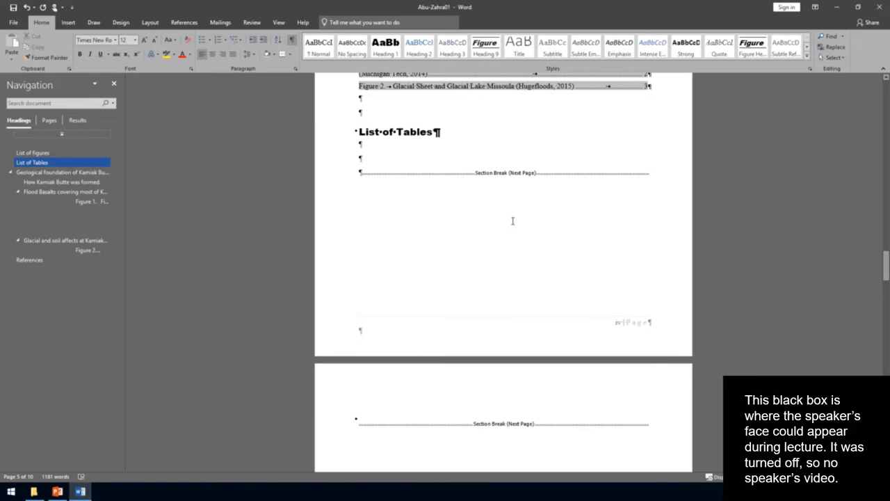
On the Geological foundation of Kamiak Butte page, compare the Heading 1 title's and Heading 2 subheading's formatting.
scroll(512, 221, "down", 13)
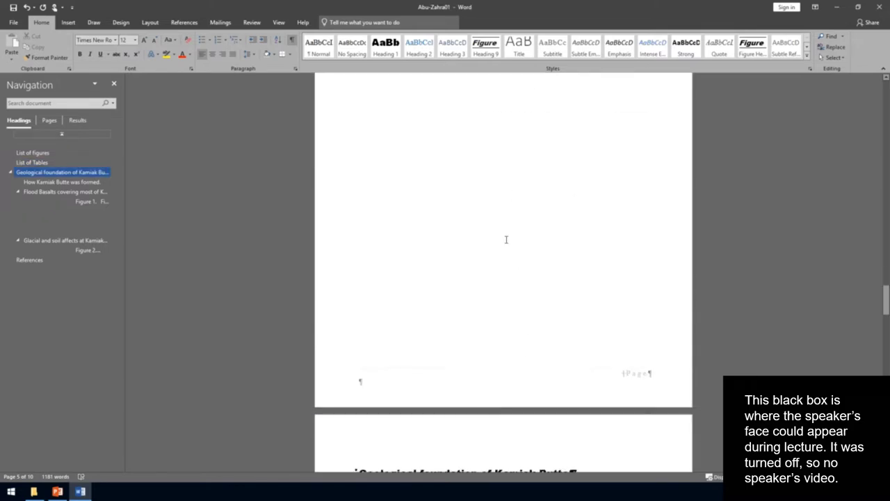
scroll(506, 239, "down", 9)
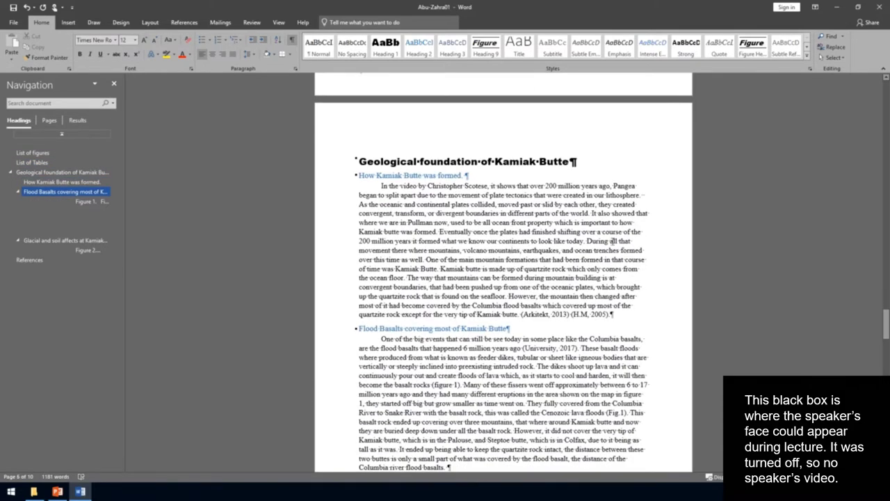
left_click(516, 161)
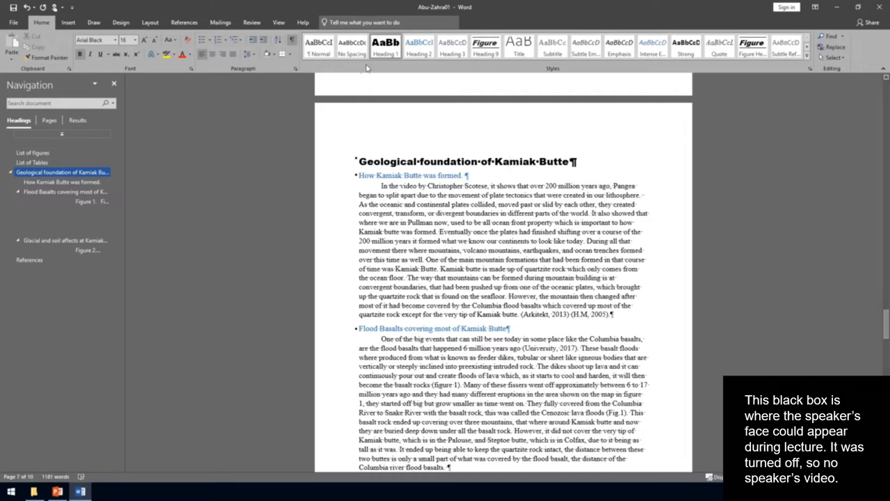
left_click(408, 176)
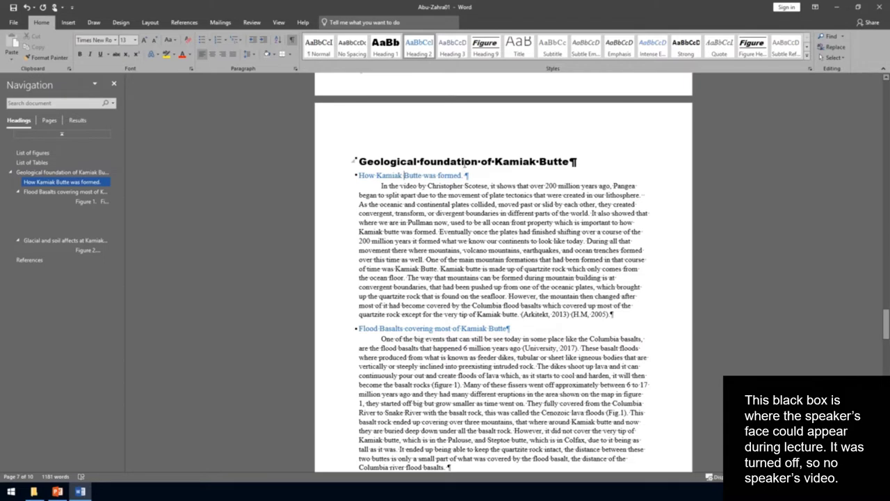
left_click(464, 162)
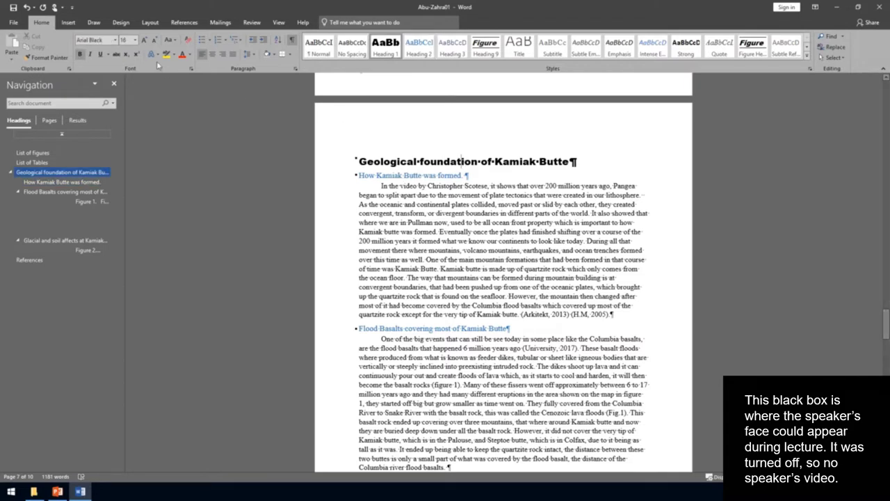
left_click(409, 176)
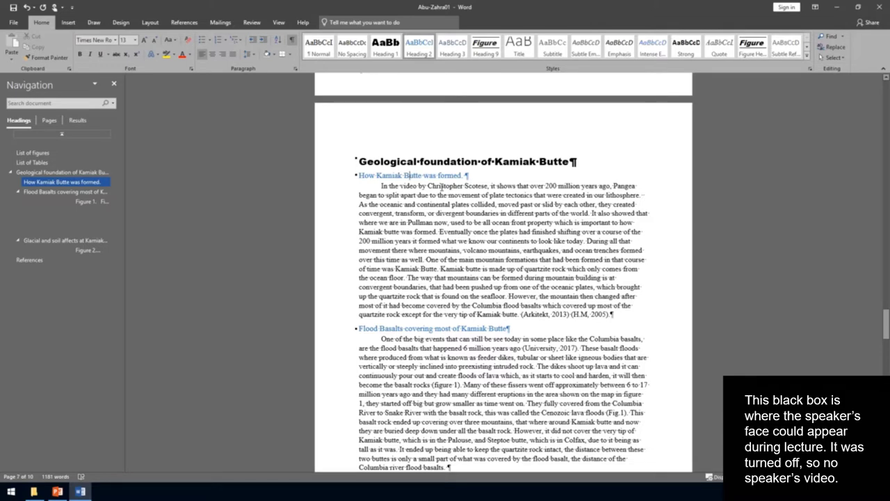
left_click(492, 161)
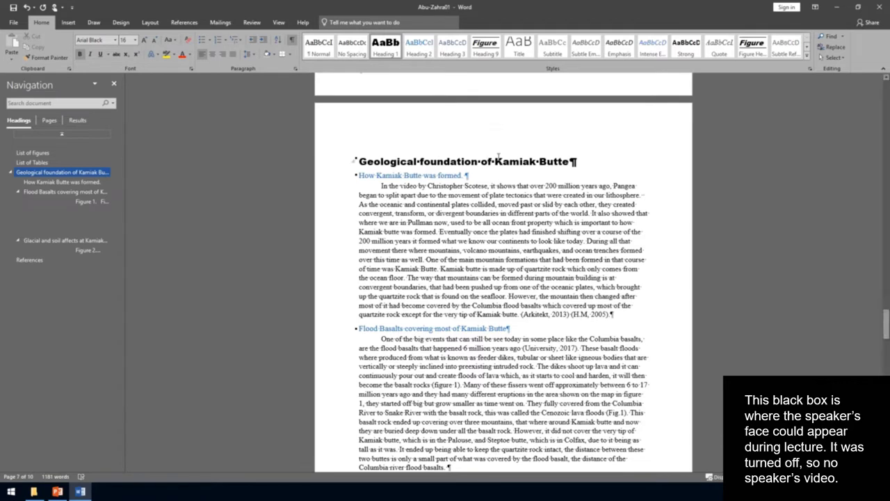
Modify the Heading 1 style to use a 14 pt font size.
right_click(376, 52)
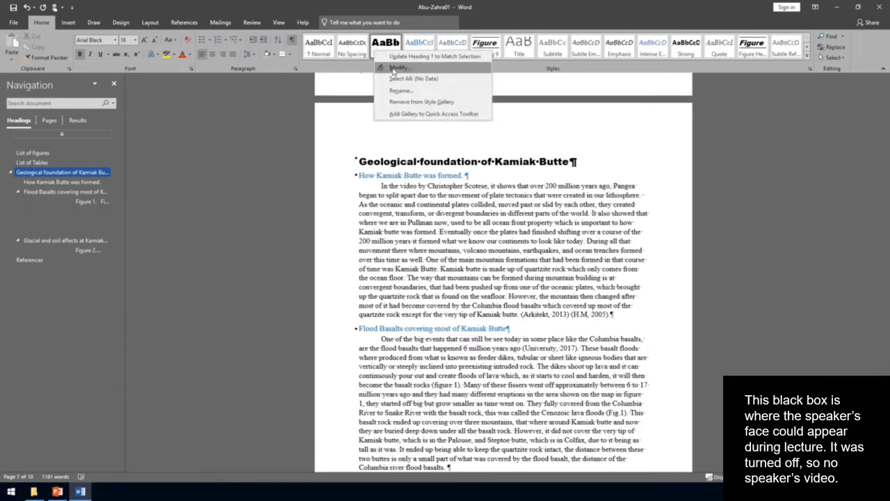
left_click(393, 68)
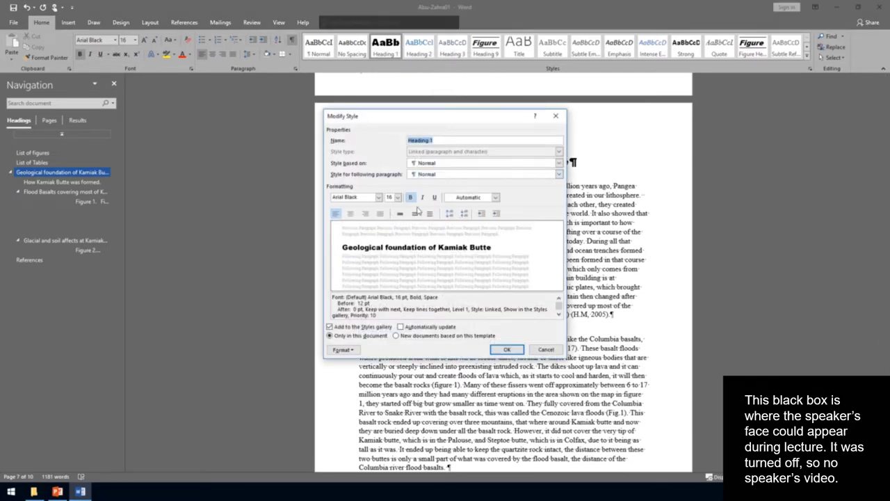
left_click(398, 197)
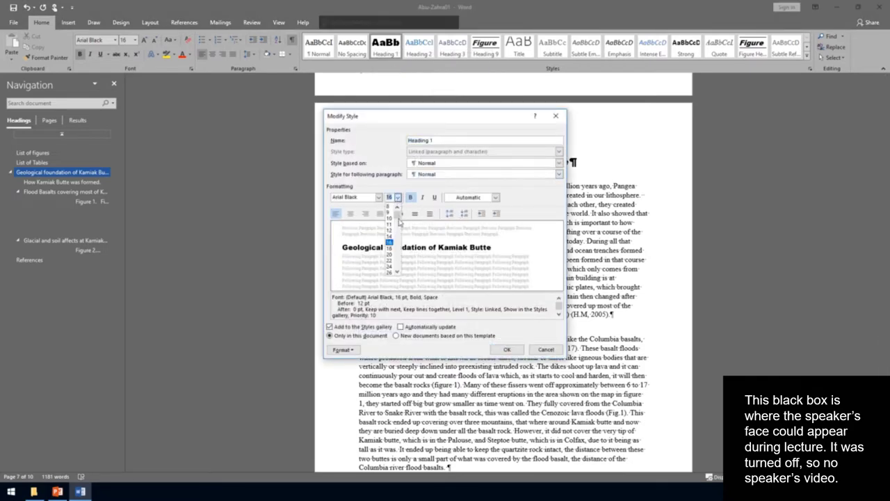
left_click(389, 236)
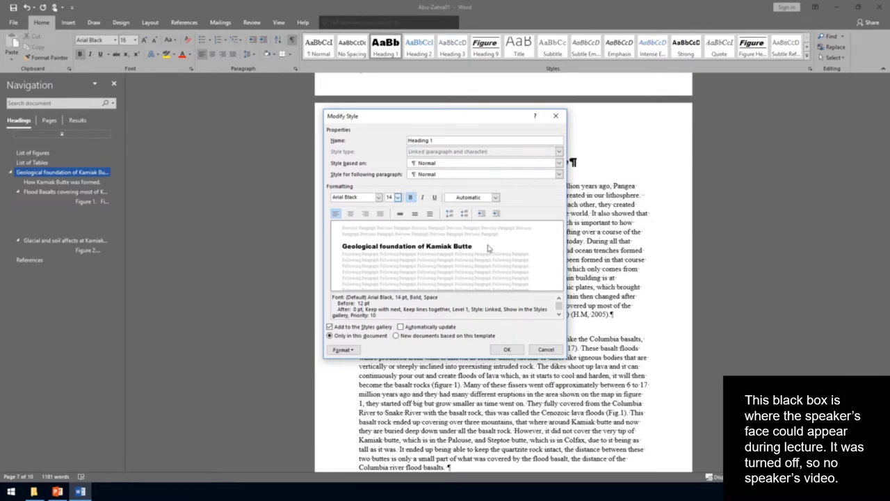
left_click(507, 349)
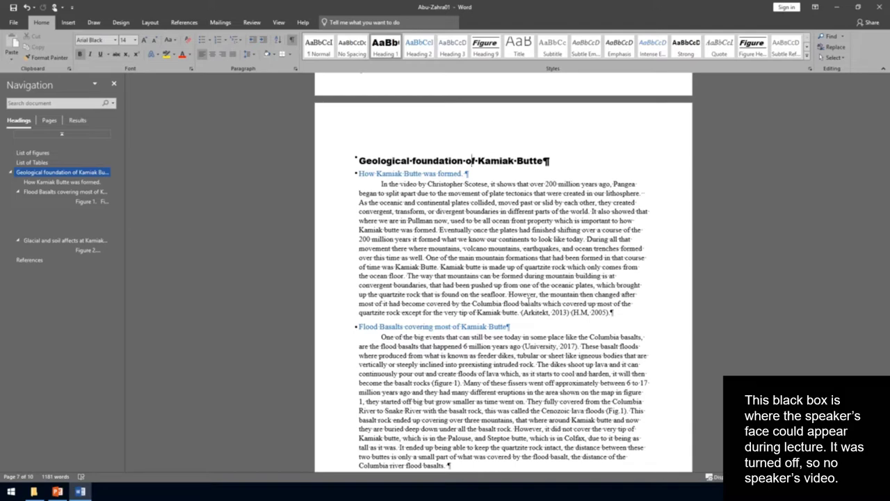
Inspect the citation in the Figure 1 caption, then expand the full Styles gallery.
scroll(577, 271, "down", 4)
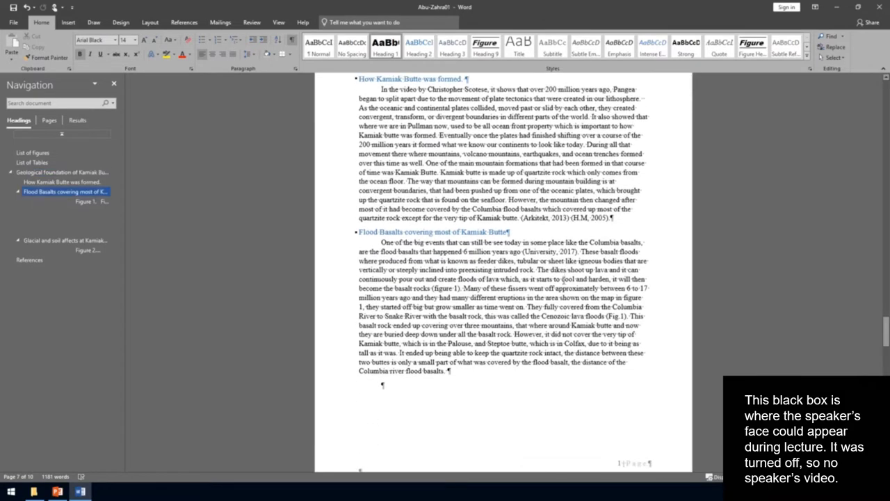
scroll(567, 247, "down", 10)
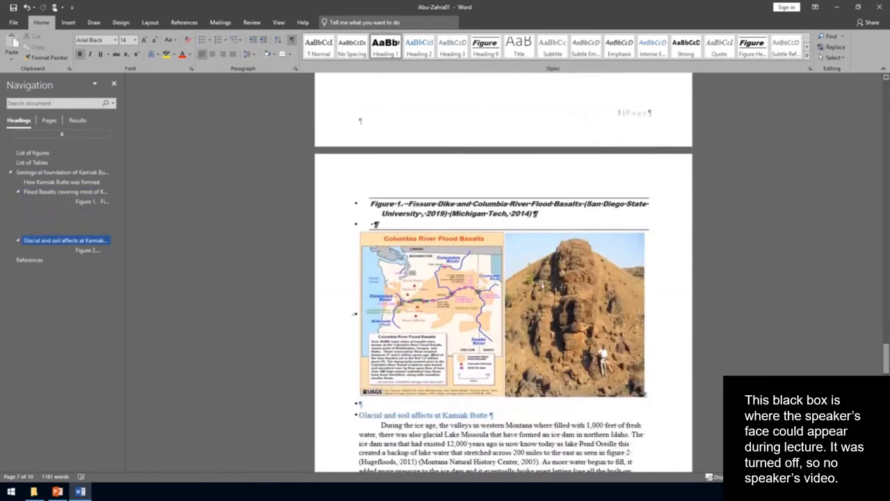
scroll(534, 273, "down", 2)
left_click(523, 147)
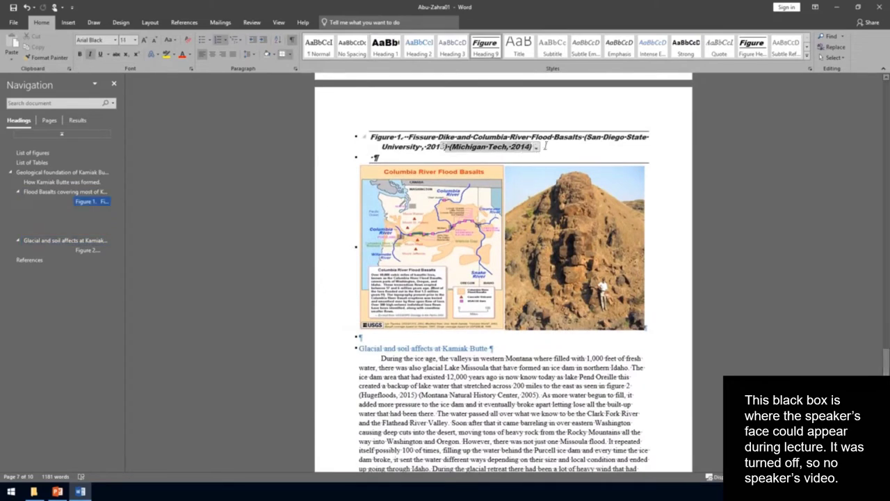
left_click(561, 142)
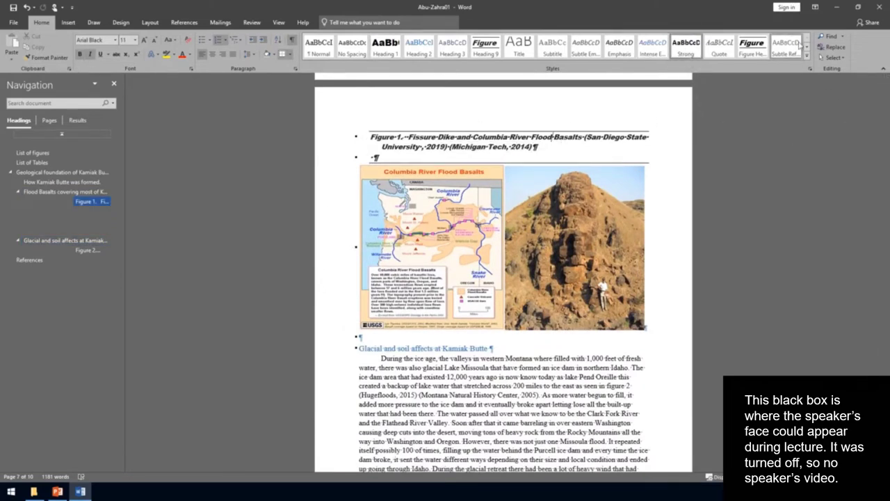
left_click(807, 56)
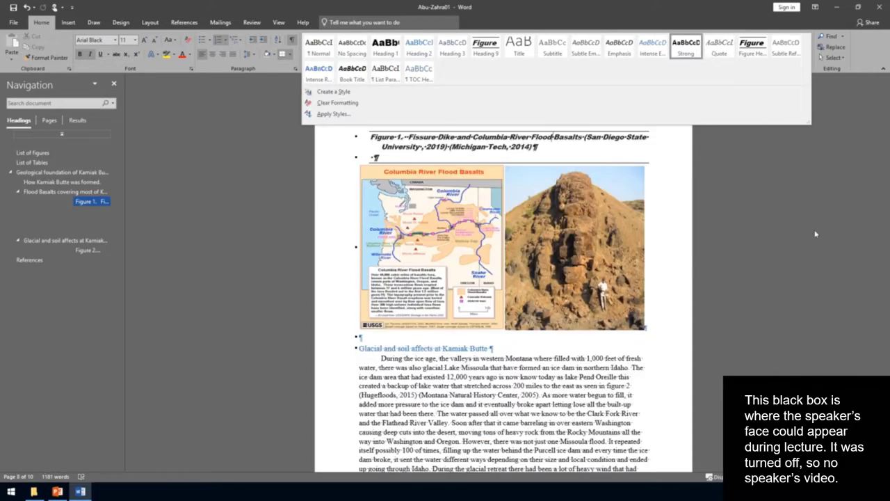
Collapse the Styles gallery and place the cursor in the empty Heading 2 paragraph below Figure 1.
left_click(673, 219)
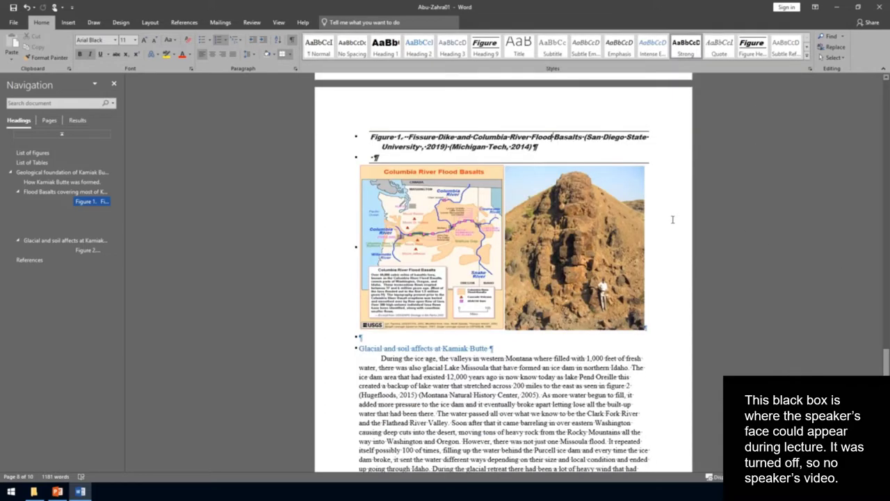
left_click(667, 251)
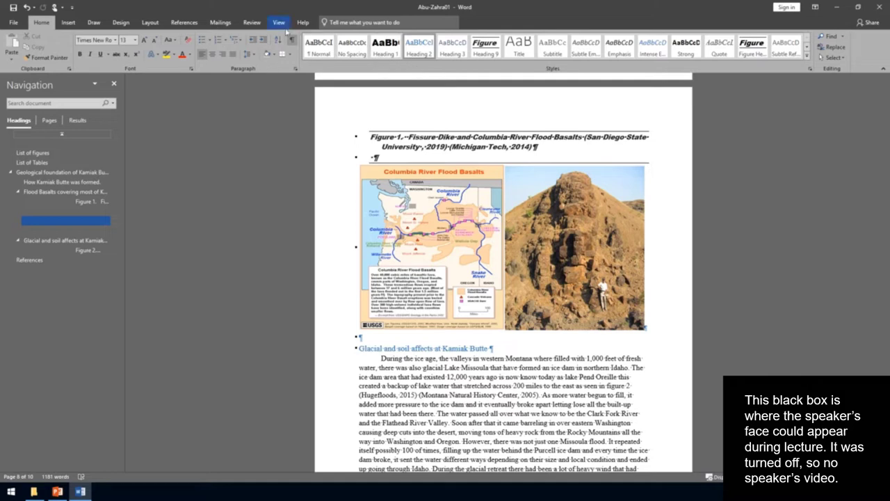
Apply the Normal style to the two empty Heading 2 paragraphs around Glacial and soil affects.
left_click(321, 57)
scroll(538, 240, "down", 1)
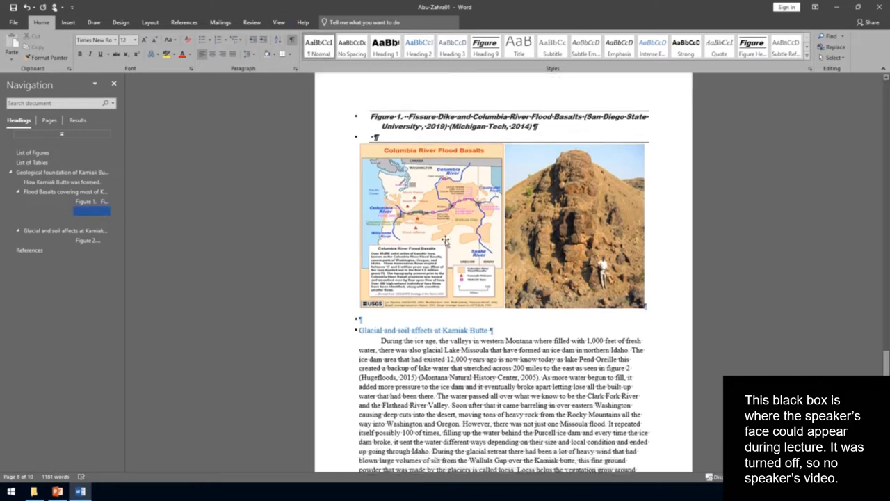
left_click(376, 319)
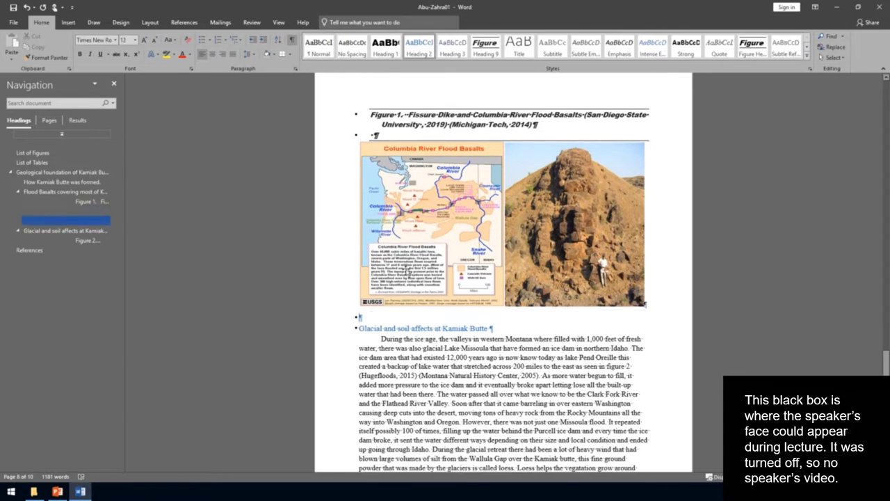
left_click(321, 48)
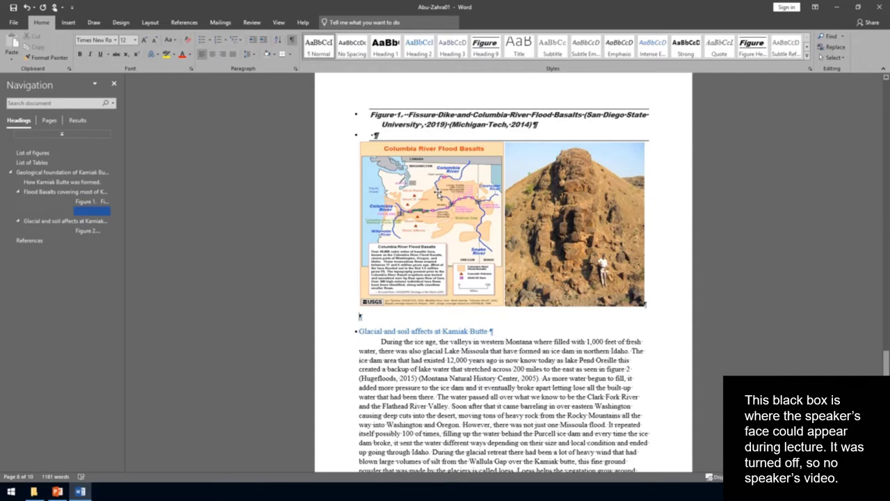
Delete the blank lines above the Figure 2 caption.
scroll(439, 196, "down", 5)
scroll(440, 199, "down", 14)
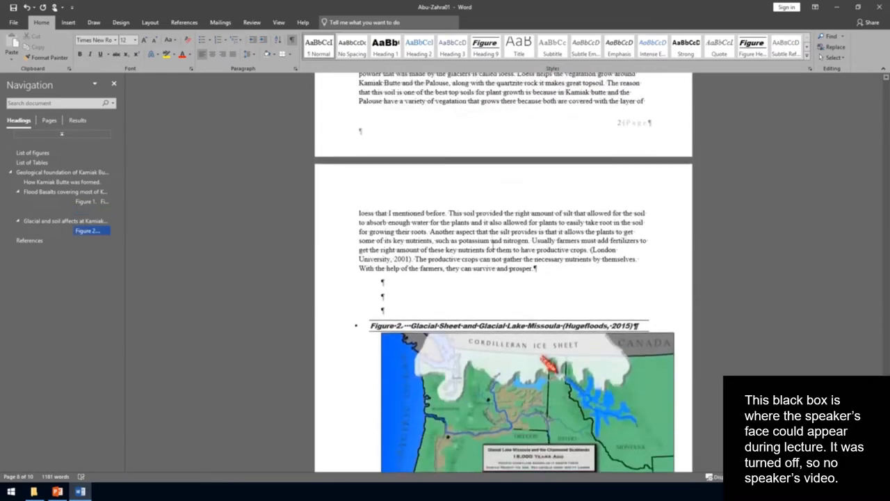
left_click(398, 137)
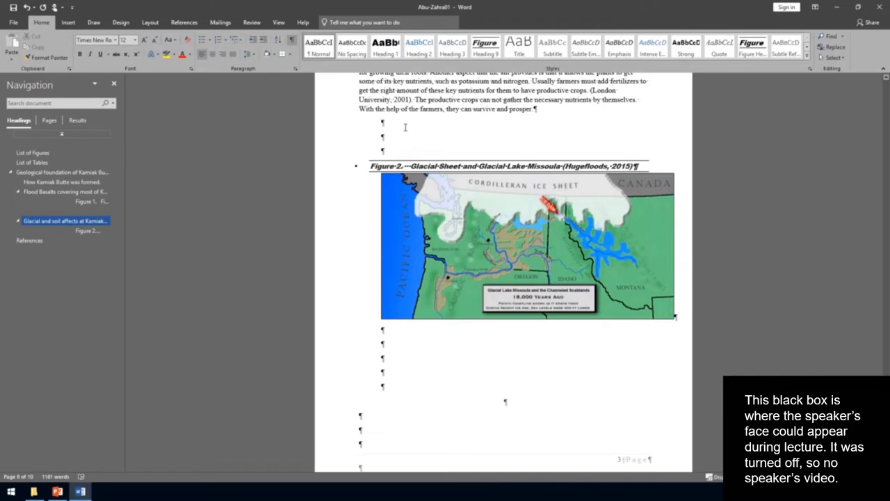
key("Delete")
key("Delete")
key("Delete")
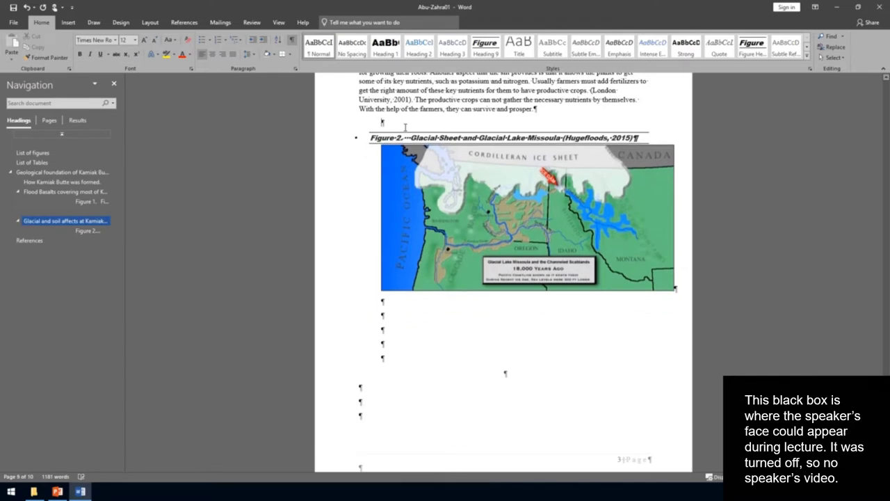
left_click(404, 124)
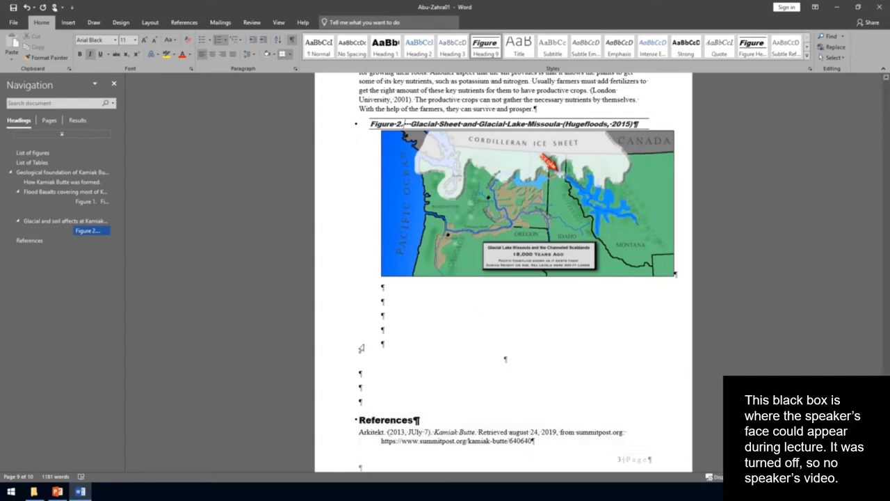
Delete the empty lines between the Figure 2 map and References.
left_click_drag(357, 304, 349, 391)
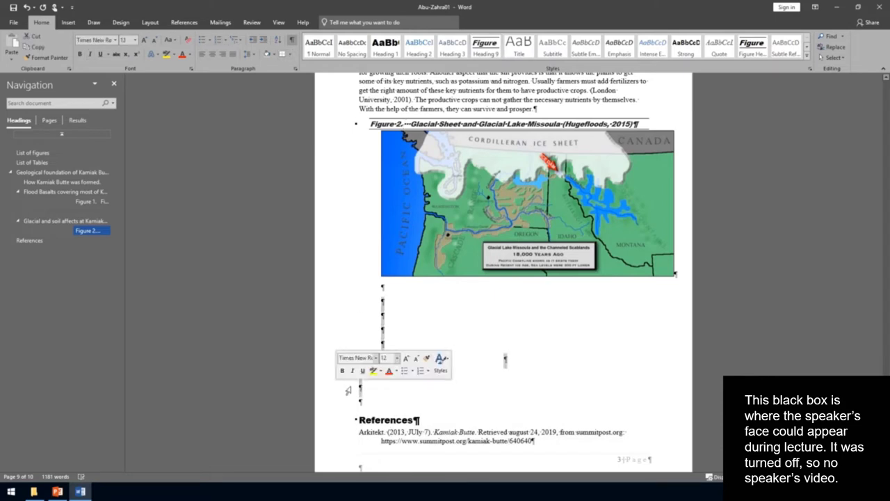
key("Delete")
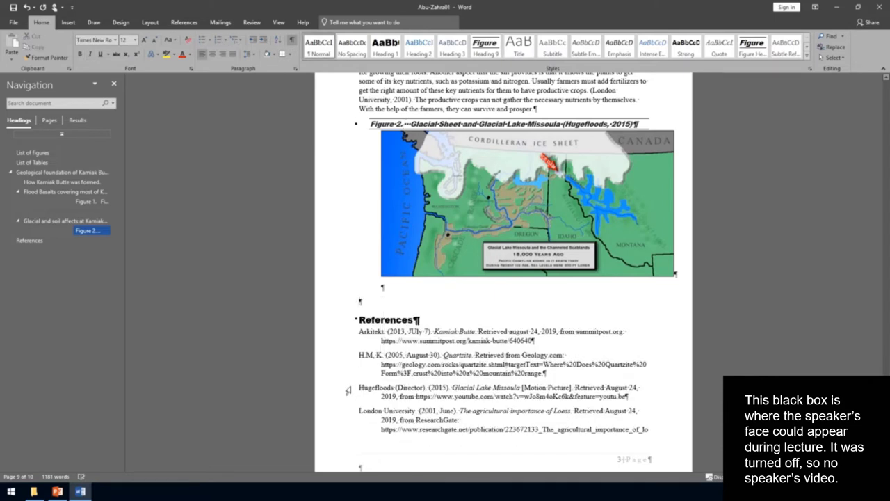
key("Delete")
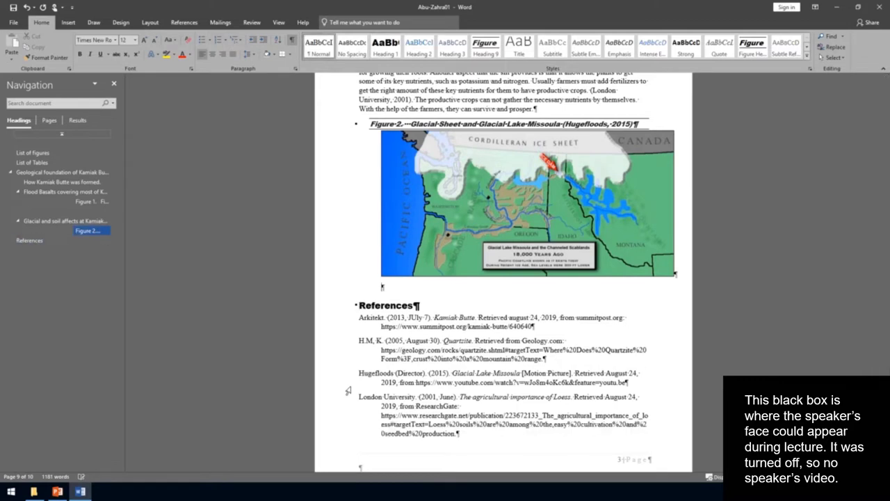
key("Delete")
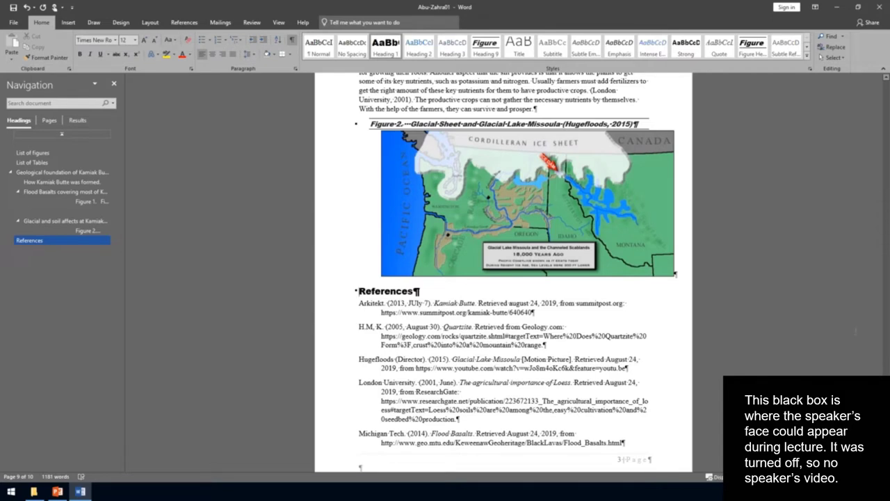
Set the Figure 2 map paragraph to the Normal style.
left_click(682, 277)
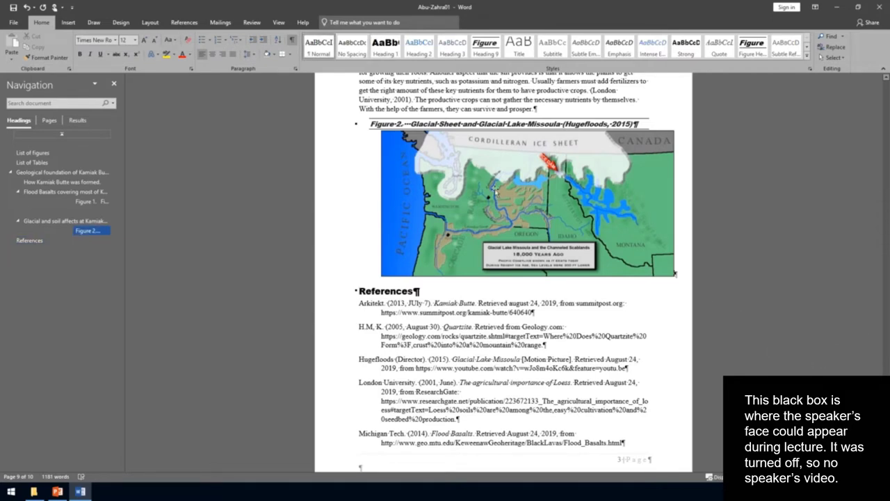
left_click(319, 47)
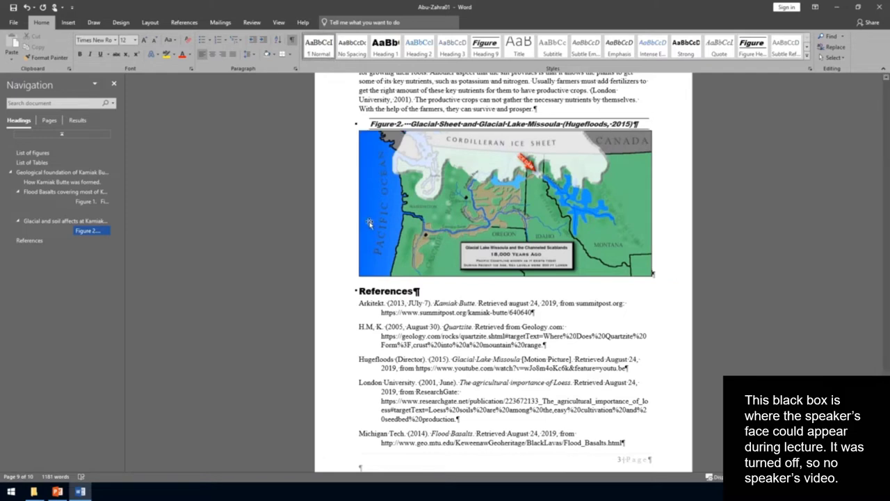
left_click(375, 292)
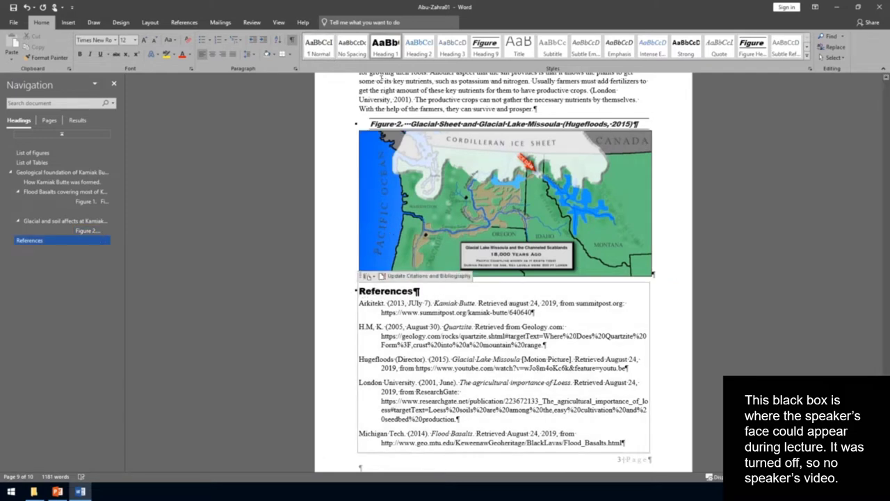
Insert a Page break from Layout > Breaks right before the References heading.
left_click(150, 23)
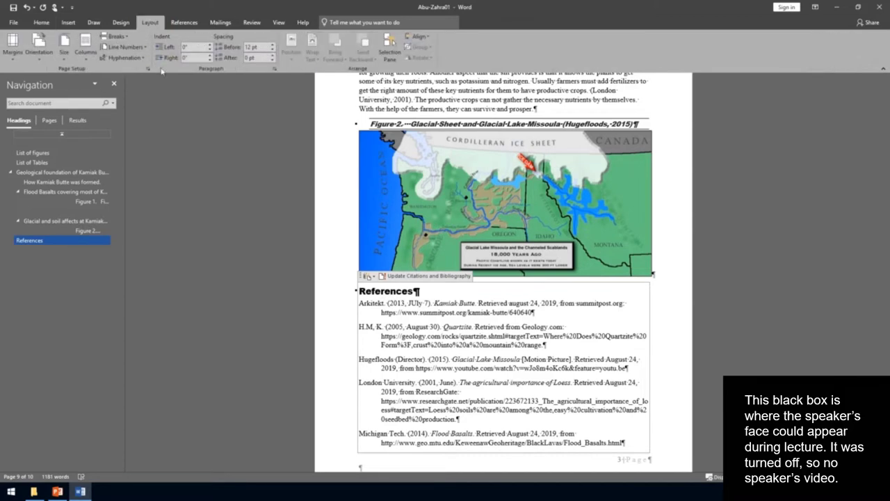
left_click(117, 37)
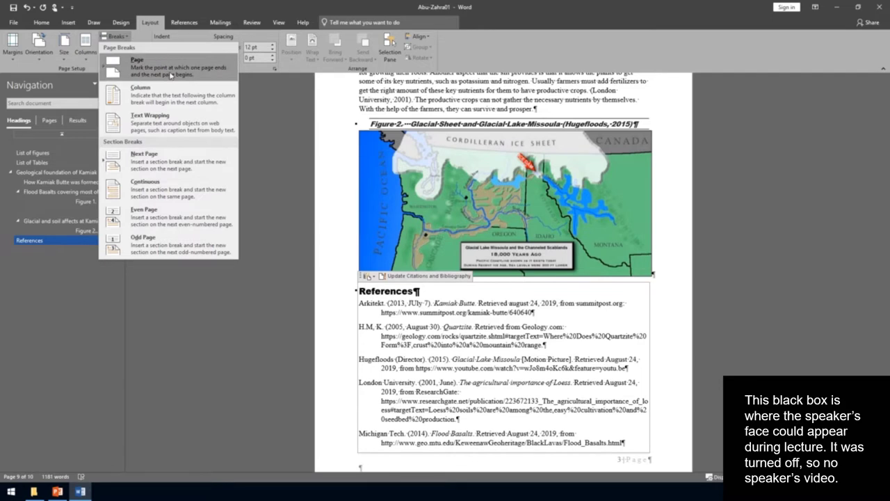
left_click(171, 75)
scroll(554, 358, "down", 3)
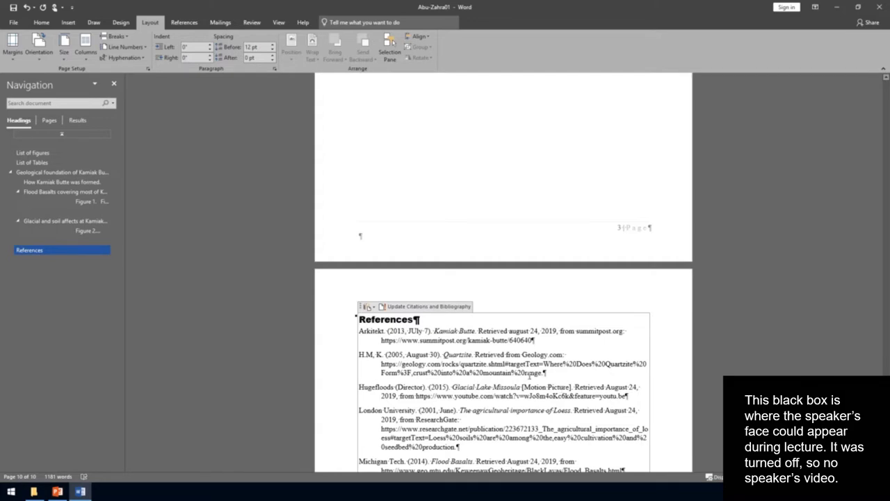
scroll(516, 372, "up", 3)
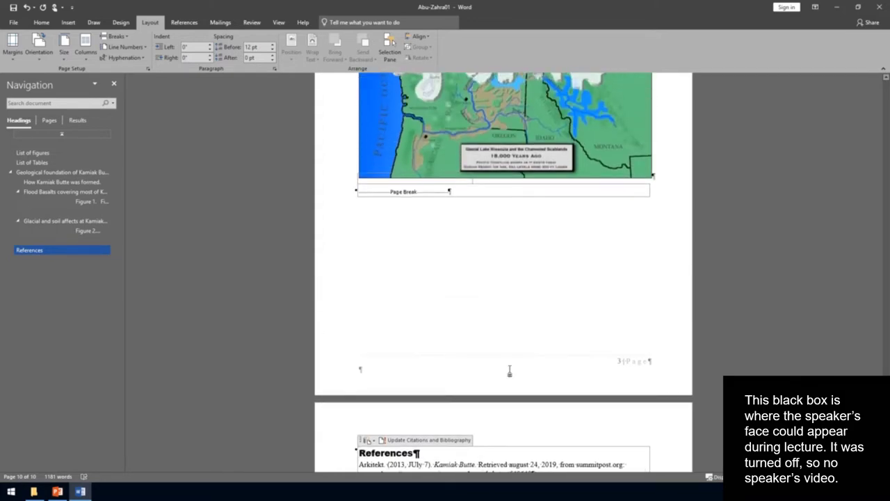
scroll(509, 371, "up", 2)
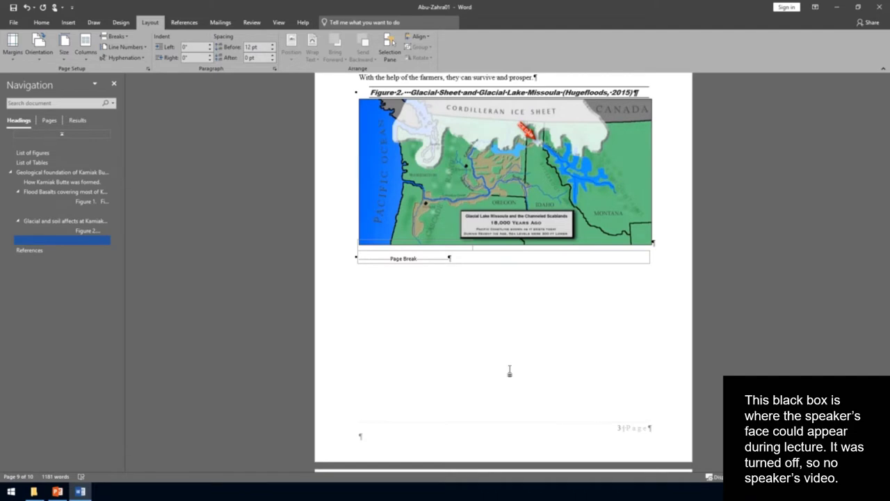
Jump to the Glacial and soil affects section to check it before updating the contents.
scroll(510, 371, "up", 4)
right_click(730, 308)
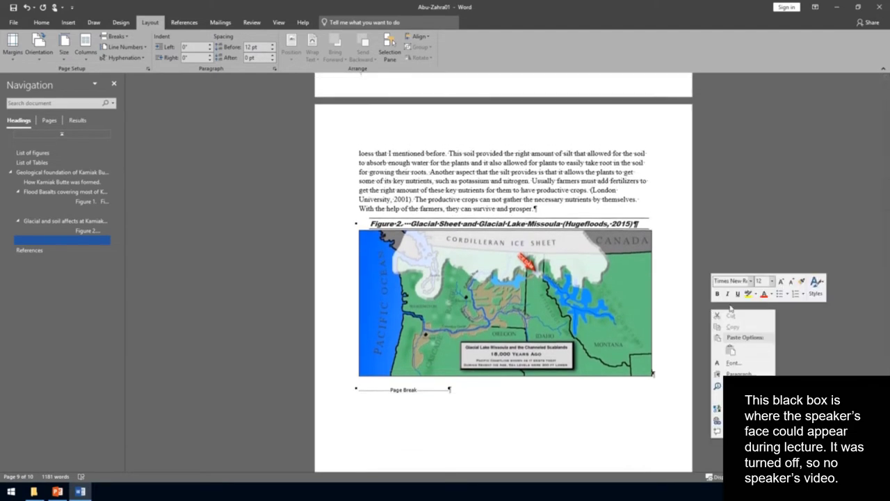
key("Escape")
left_click(885, 98)
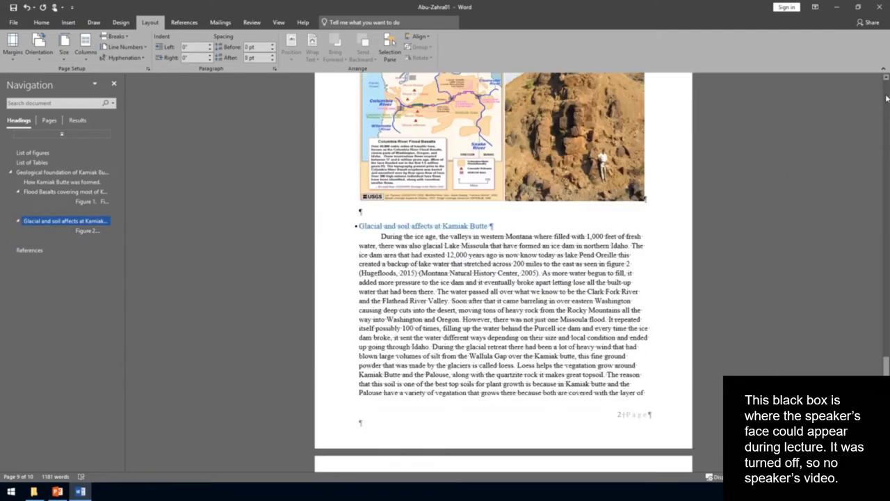
scroll(886, 97, "up", 20)
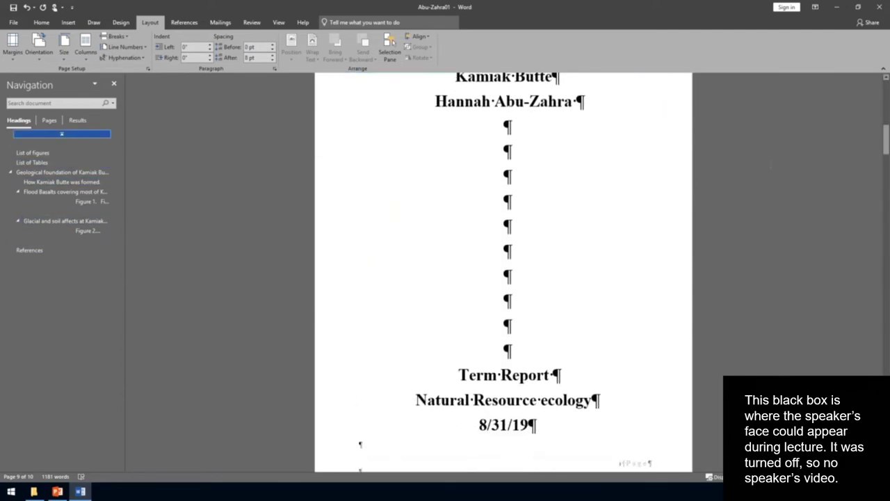
scroll(729, 217, "down", 9)
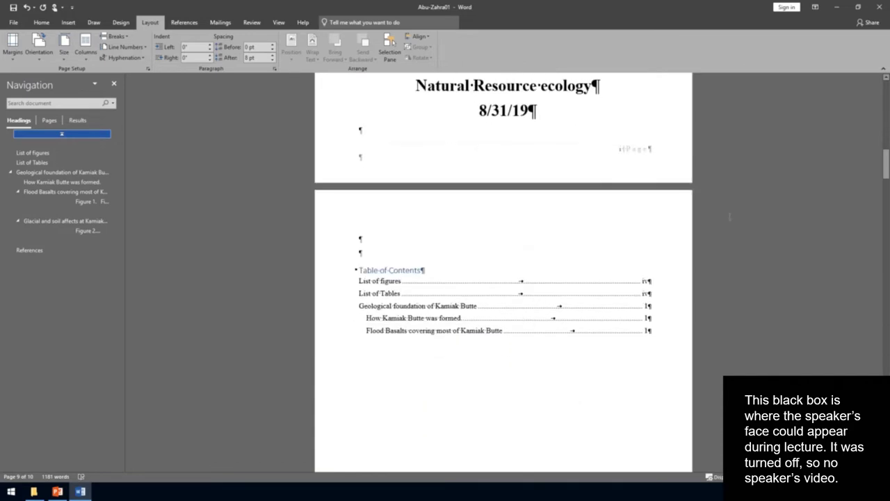
scroll(730, 217, "down", 1)
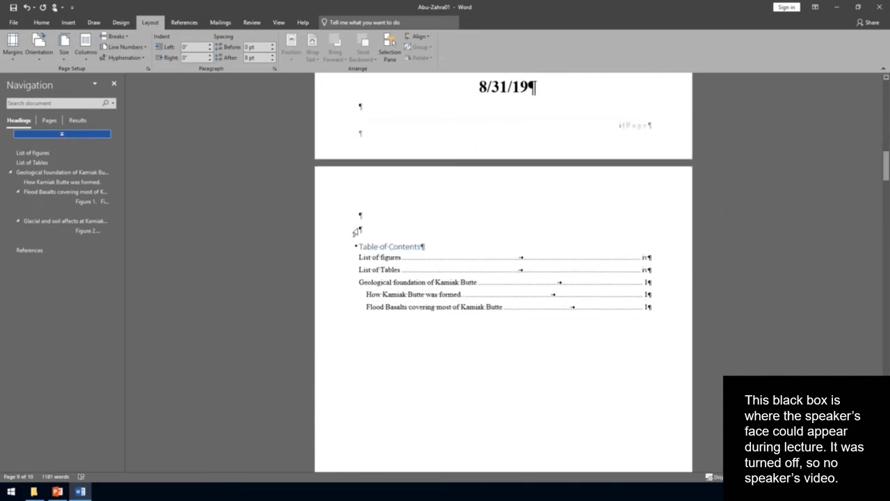
Update the entire table of contents so Glacial and soil affects and References appear.
left_click(376, 242)
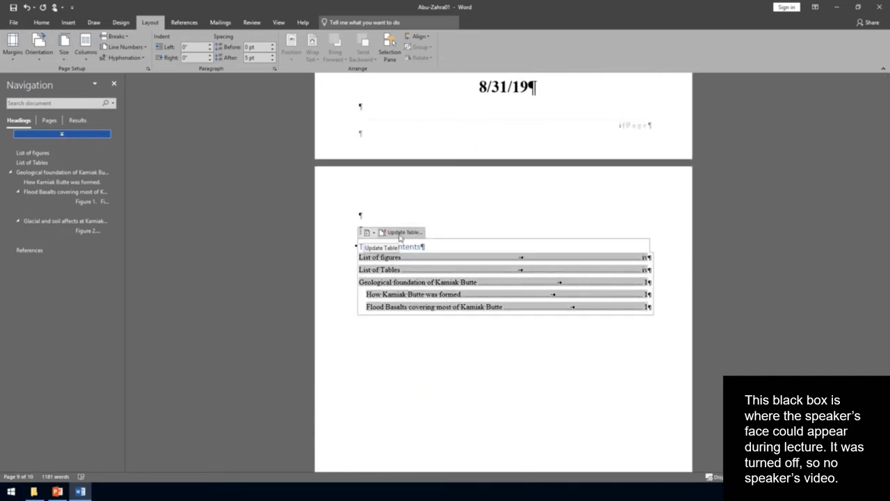
left_click(399, 237)
left_click(417, 244)
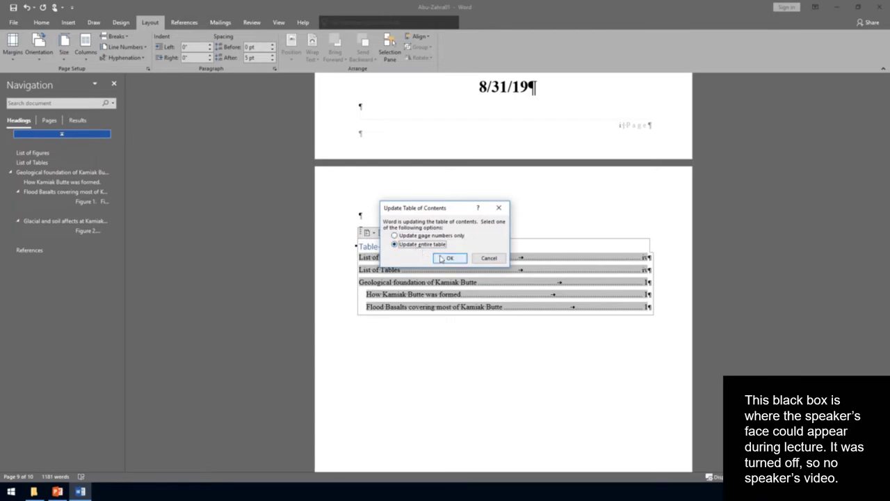
left_click(449, 258)
scroll(485, 334, "down", 3)
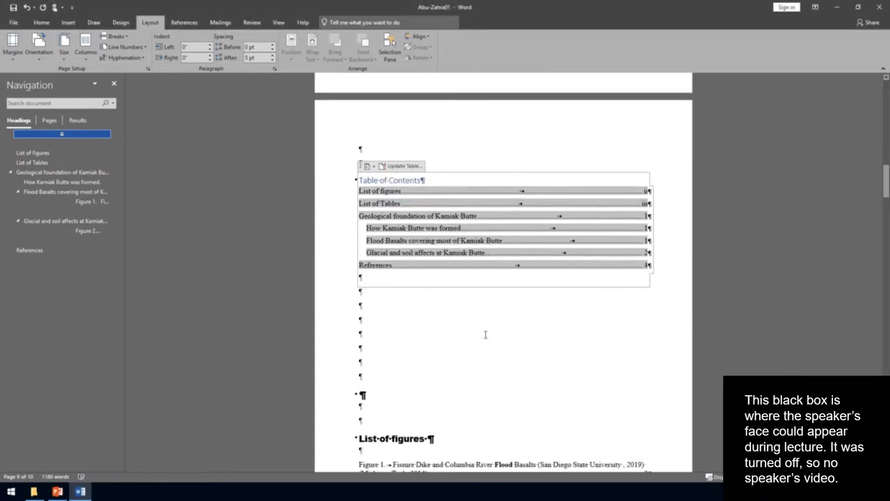
scroll(486, 335, "down", 3)
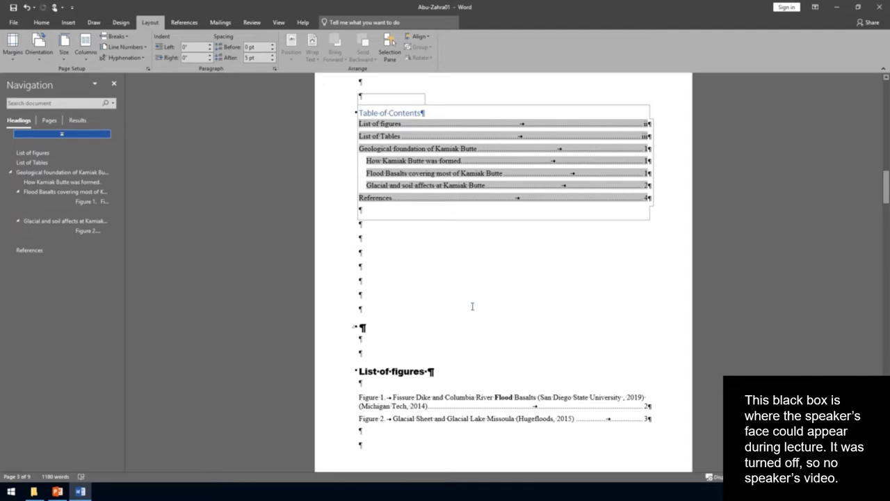
Delete the empty lines below the table of contents and the blank line under List of figures.
left_click_drag(360, 228, 359, 356)
key("Delete")
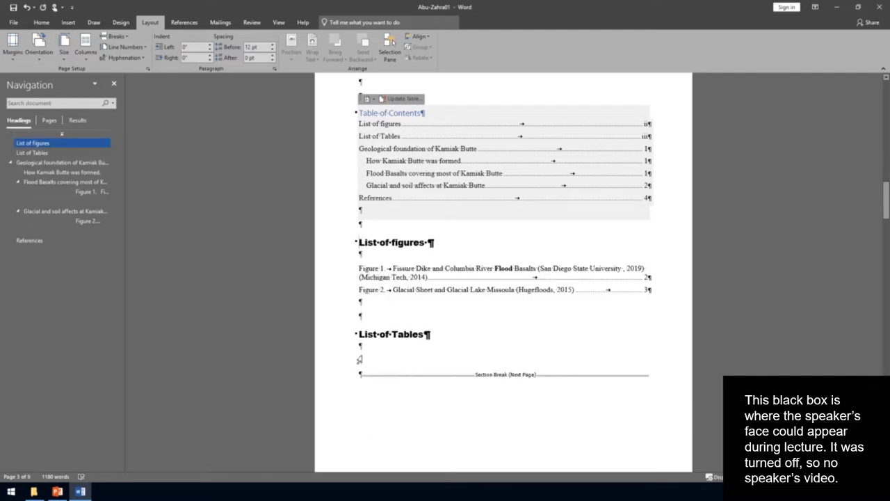
right_click(419, 291)
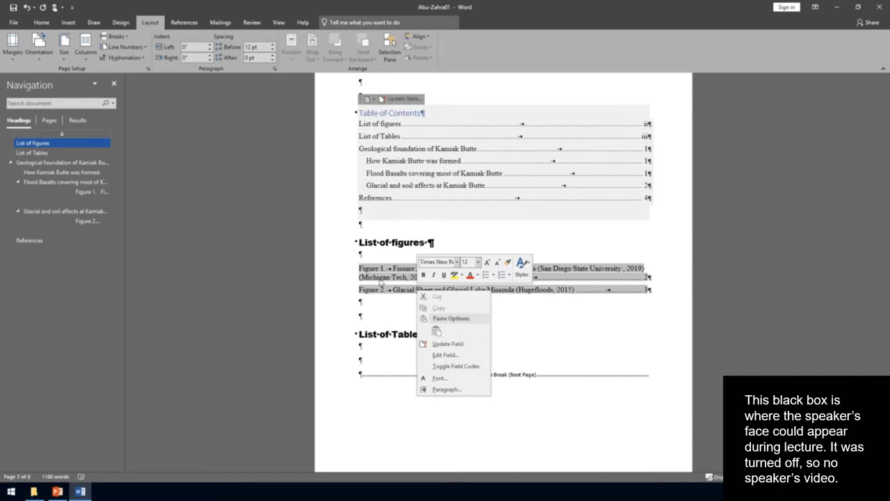
left_click(392, 270)
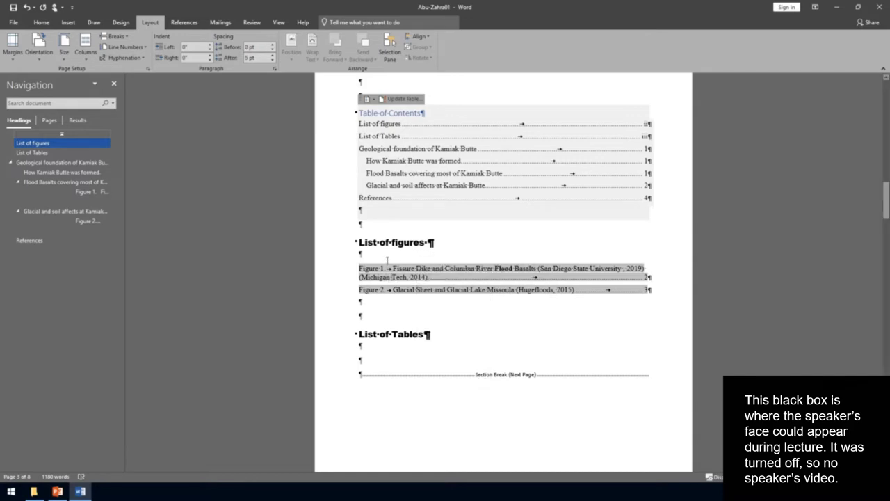
left_click(383, 256)
key("Delete")
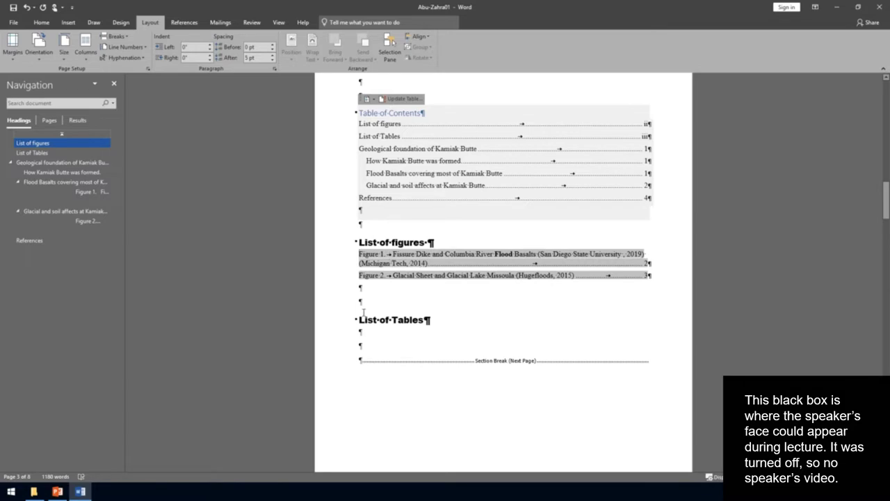
Select the empty line above List of Tables and place the cursor in that heading.
left_click(360, 303)
left_click_drag(360, 304, 378, 327)
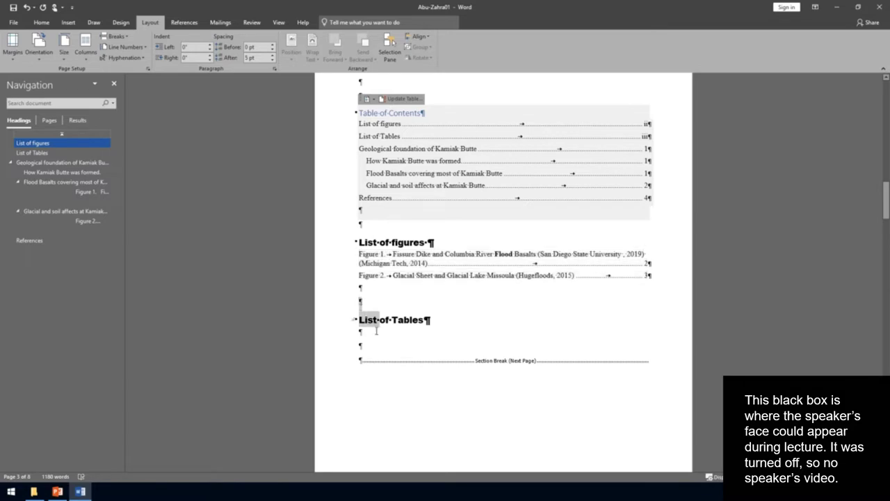
left_click(368, 319)
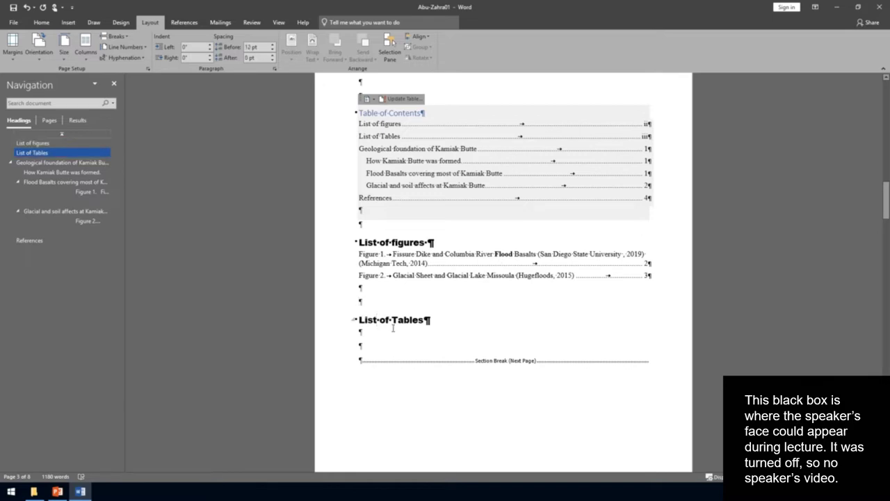
left_click(41, 22)
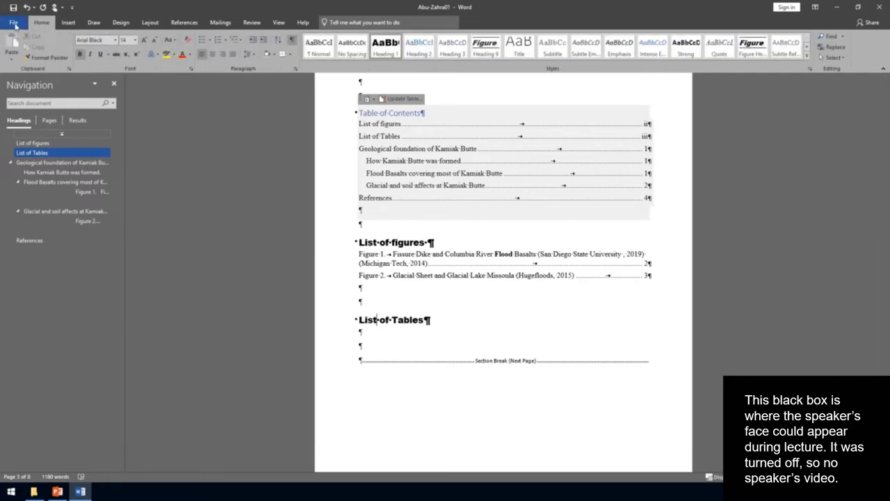
In Save As, choose the current folder and append -20191028 to the file name.
left_click(13, 23)
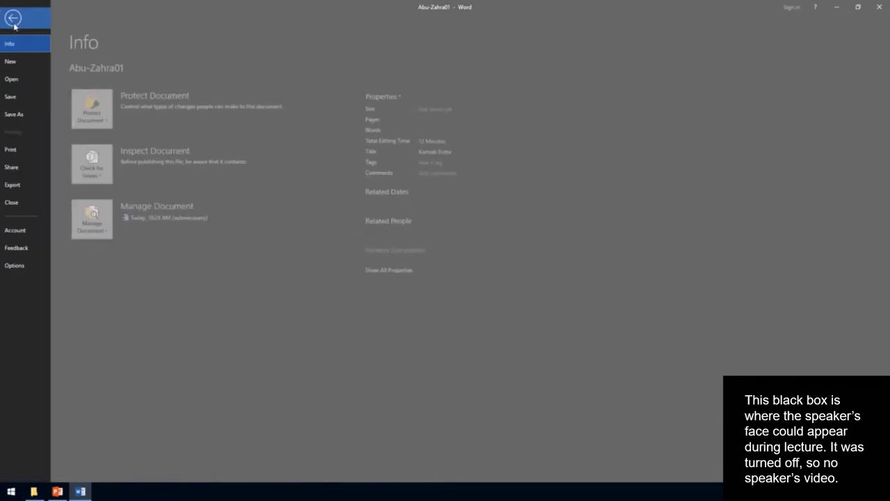
left_click(28, 114)
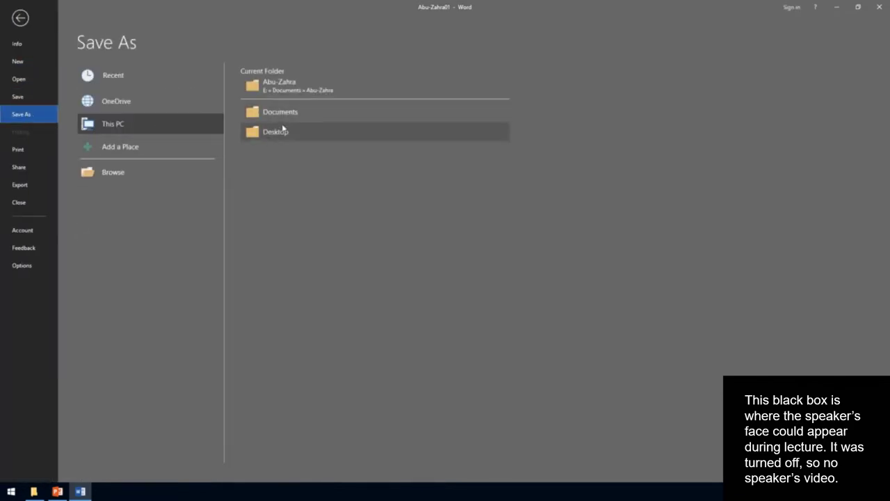
left_click(306, 88)
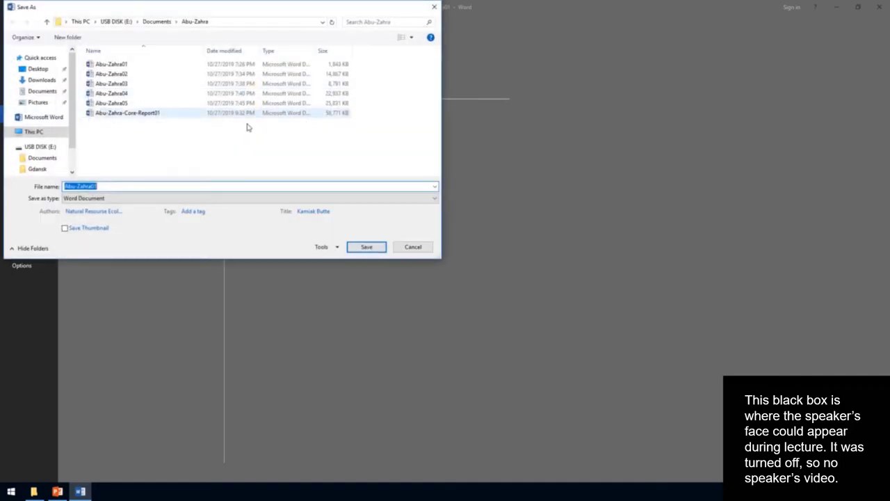
left_click(129, 190)
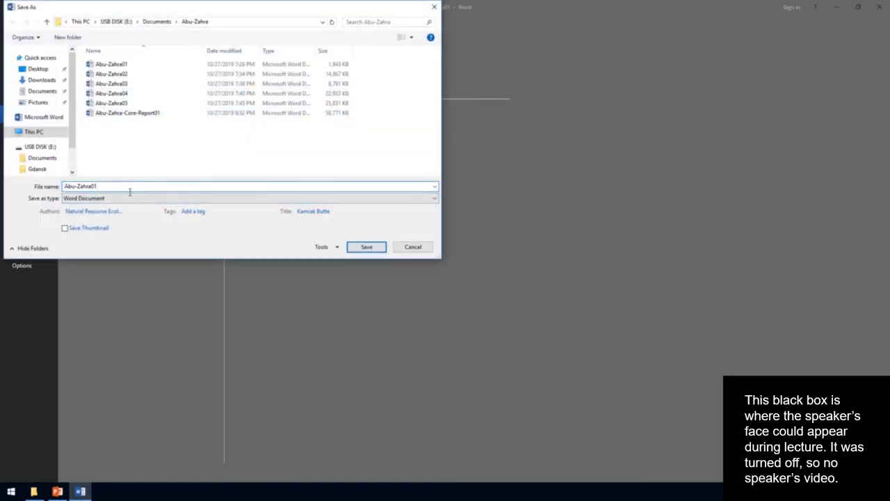
type("-")
type("201910287")
key("BackSpace")
key("Return")
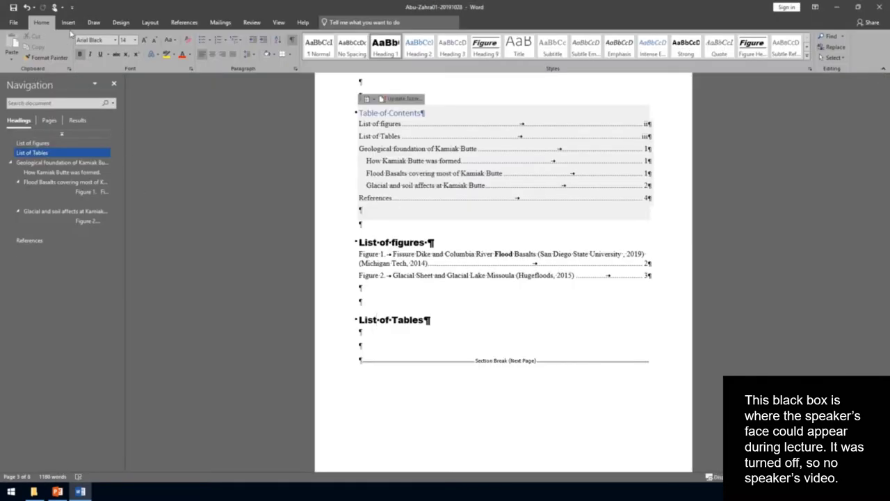
Delete the stray Section Break (Next Page) after the Figure 1 images, leaving 7 pages.
scroll(655, 164, "down", 10)
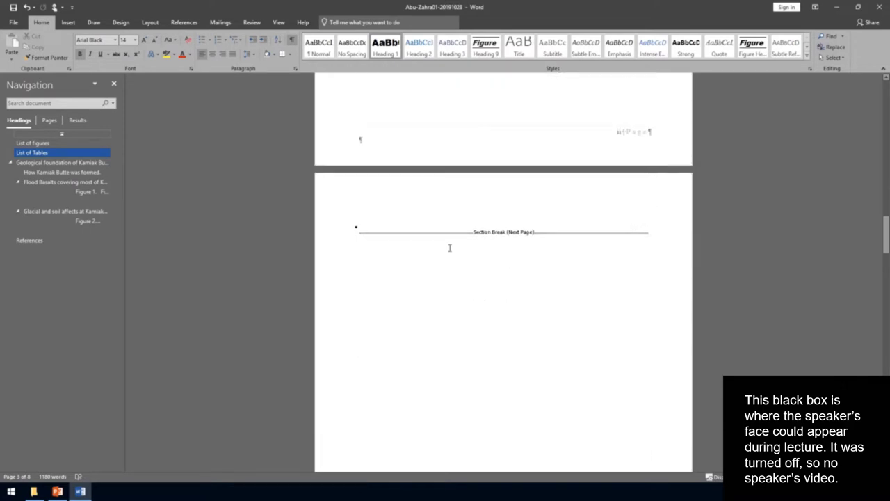
left_click(448, 252)
key("Delete")
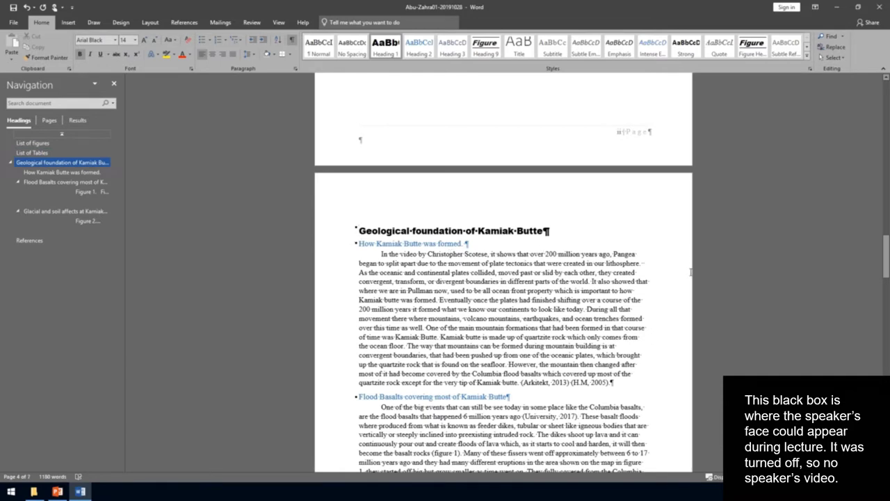
scroll(725, 271, "up", 1)
scroll(726, 271, "up", 4)
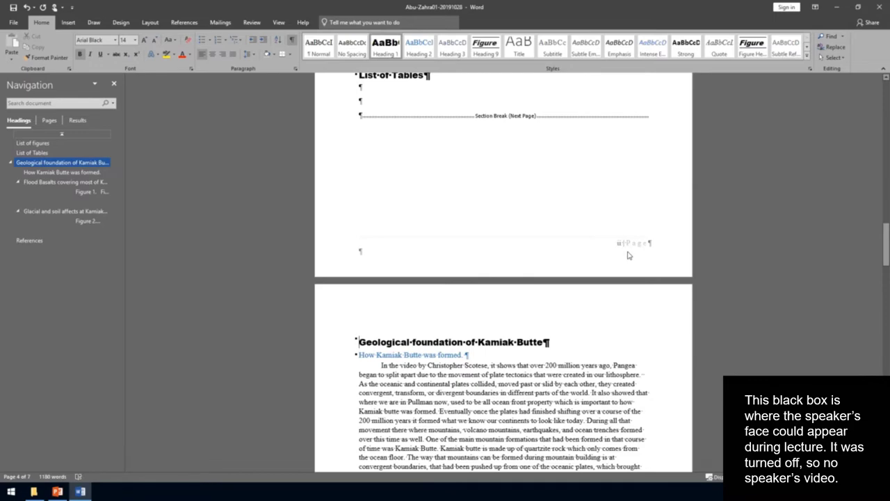
scroll(607, 213, "down", 6)
scroll(597, 244, "down", 10)
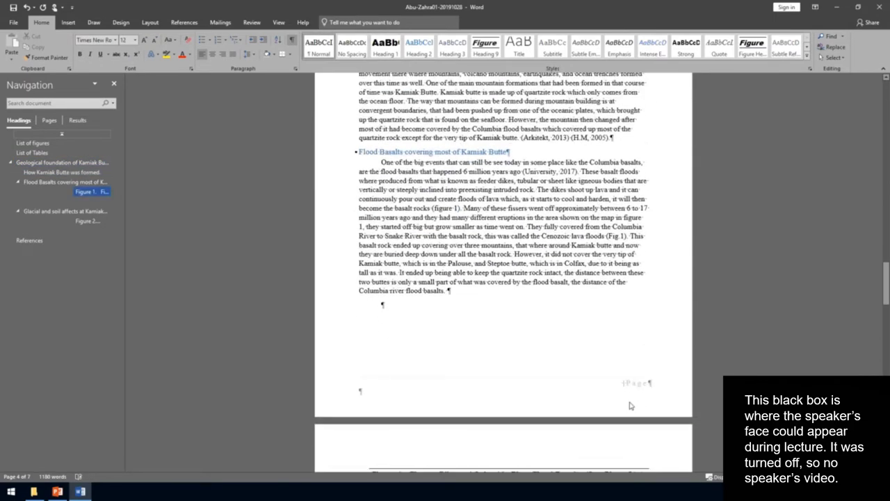
scroll(632, 405, "down", 13)
scroll(634, 423, "down", 10)
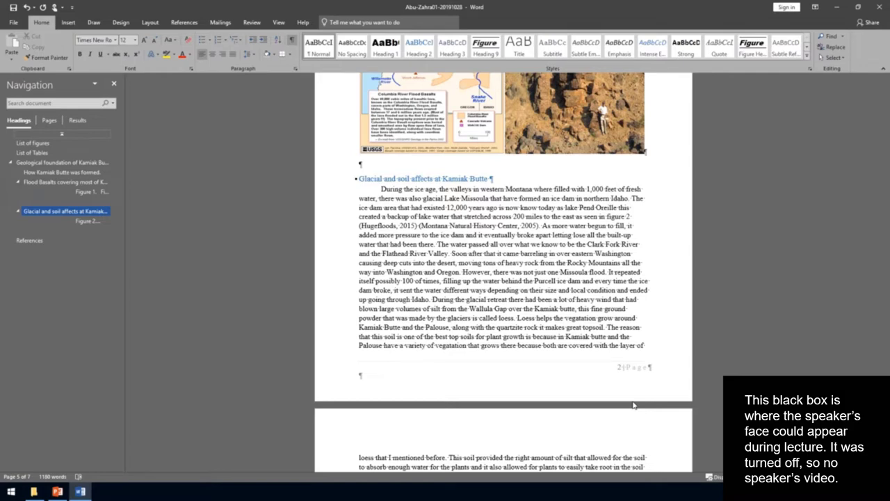
scroll(630, 403, "up", 8)
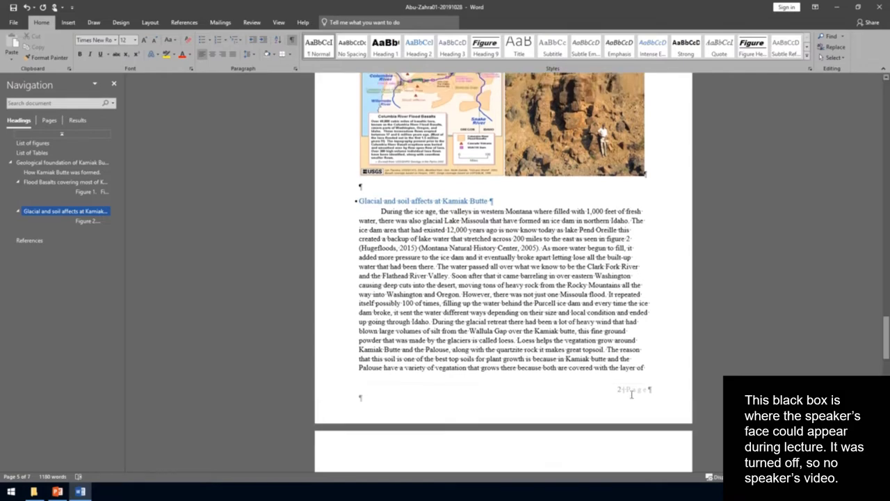
scroll(557, 237, "up", 10)
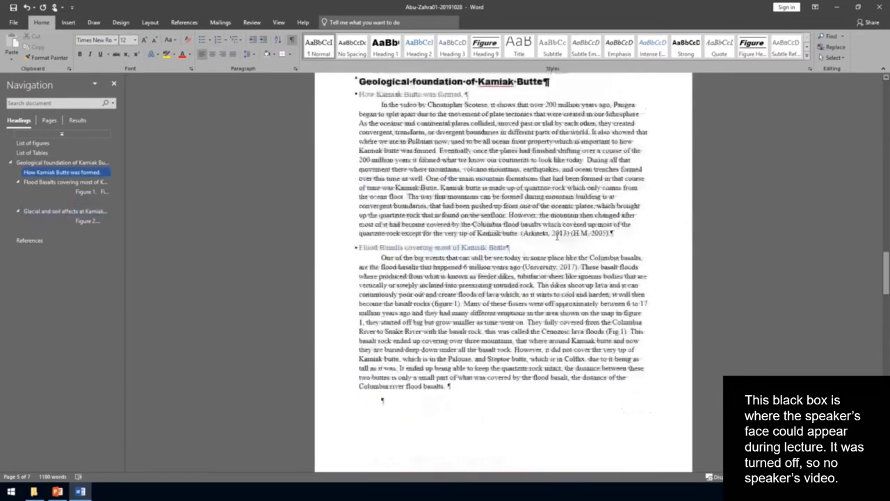
Format the front section's page numbers as i, ii, iii, starting at 1.
right_click(555, 236)
scroll(555, 237, "up", 2)
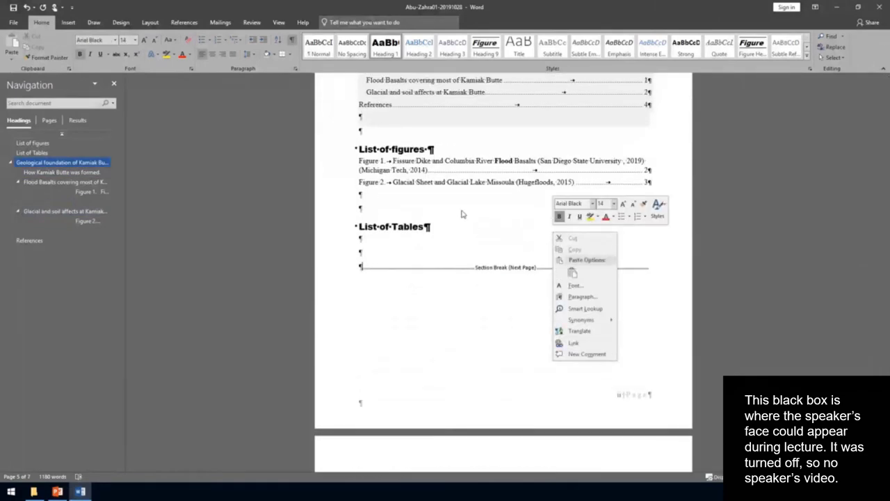
left_click(435, 238)
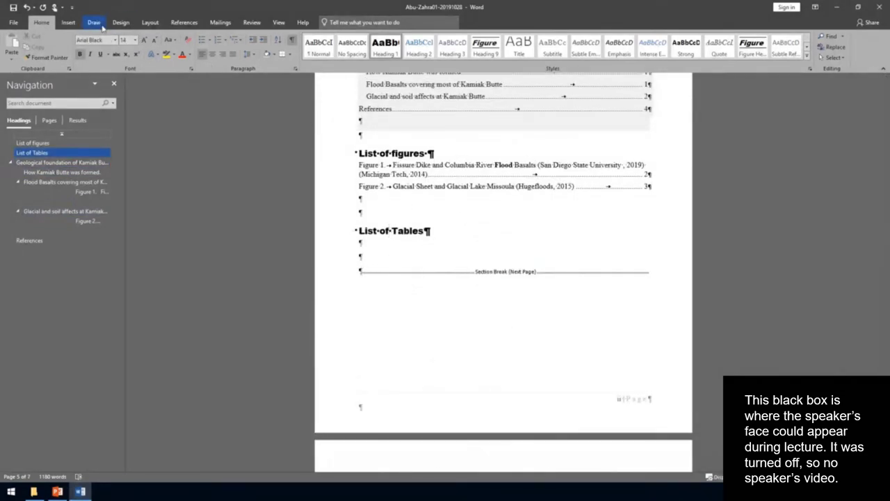
left_click(70, 23)
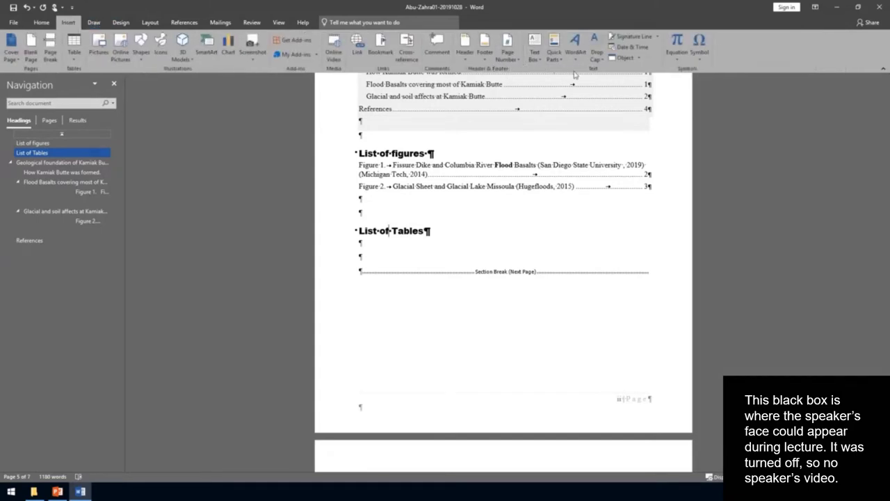
left_click(514, 61)
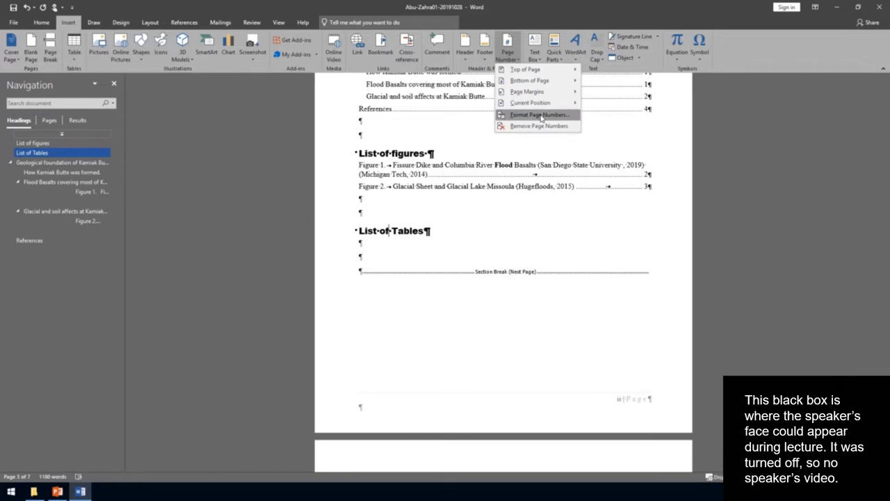
left_click(541, 115)
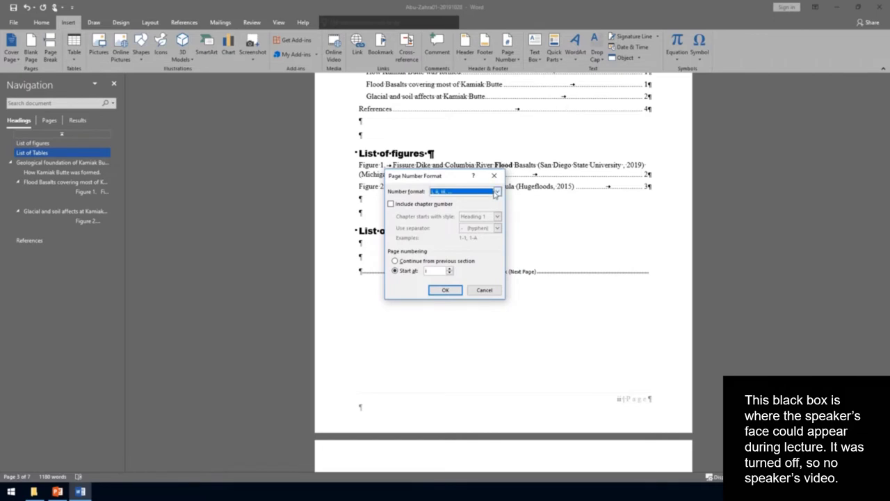
left_click(496, 193)
left_click(496, 194)
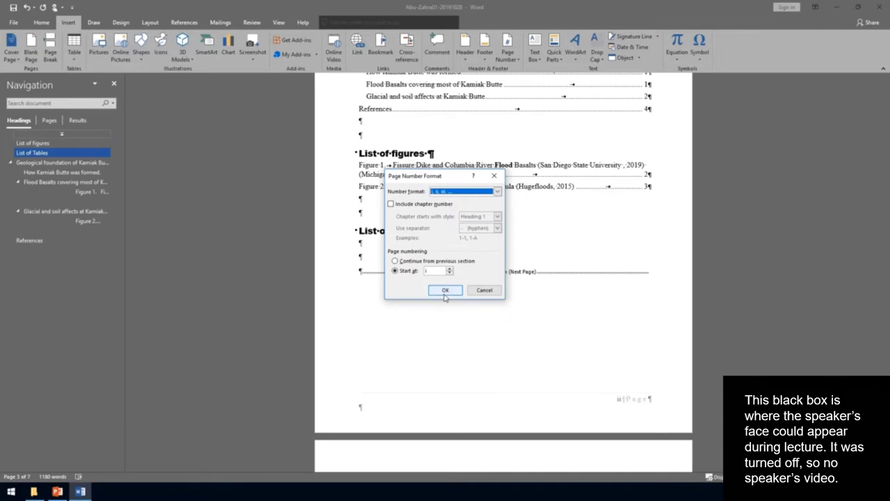
left_click(445, 291)
scroll(481, 218, "down", 3)
Open the second report, Abu-Zahra02, from the Abu-Zahra folder in Word.
scroll(481, 218, "down", 5)
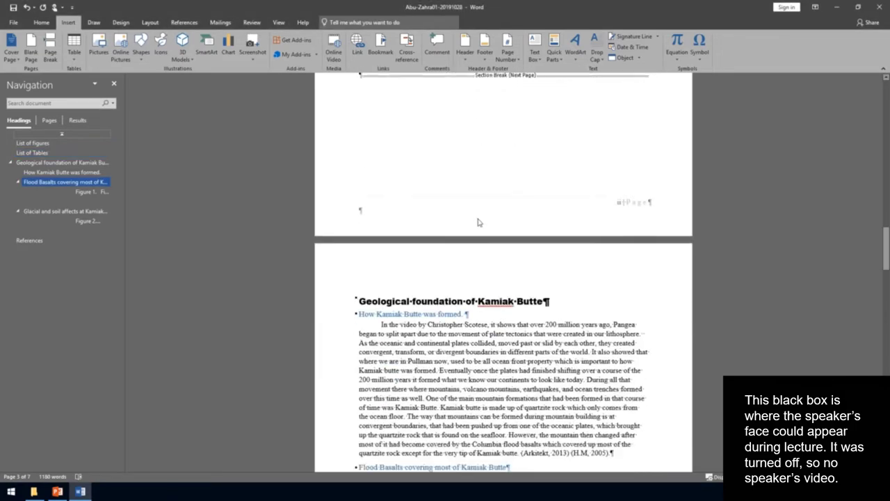
left_click(483, 239)
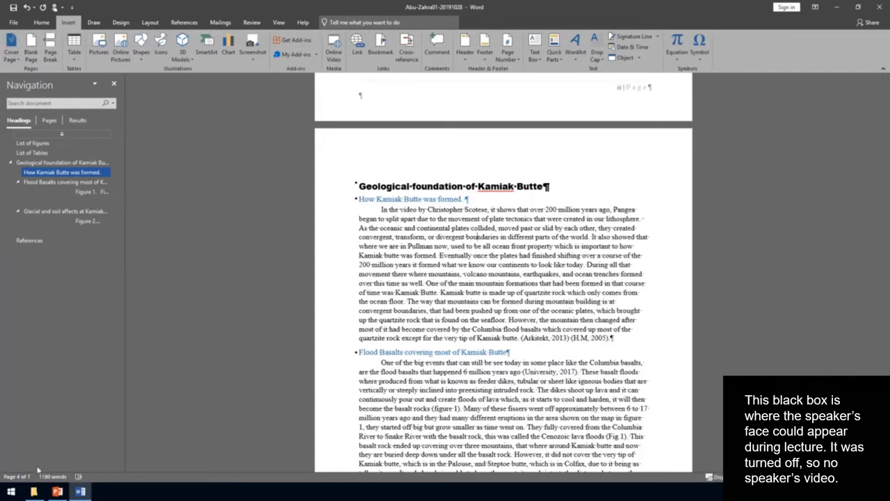
left_click(33, 492)
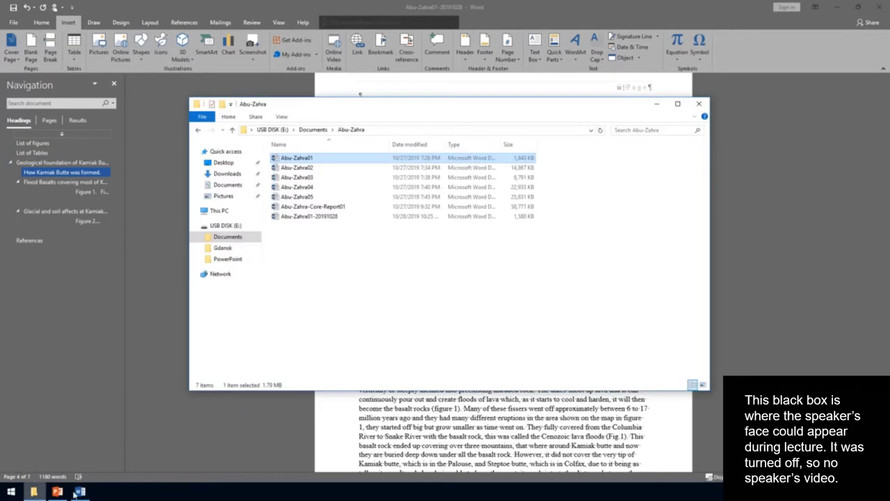
left_click(312, 169)
double_click(312, 169)
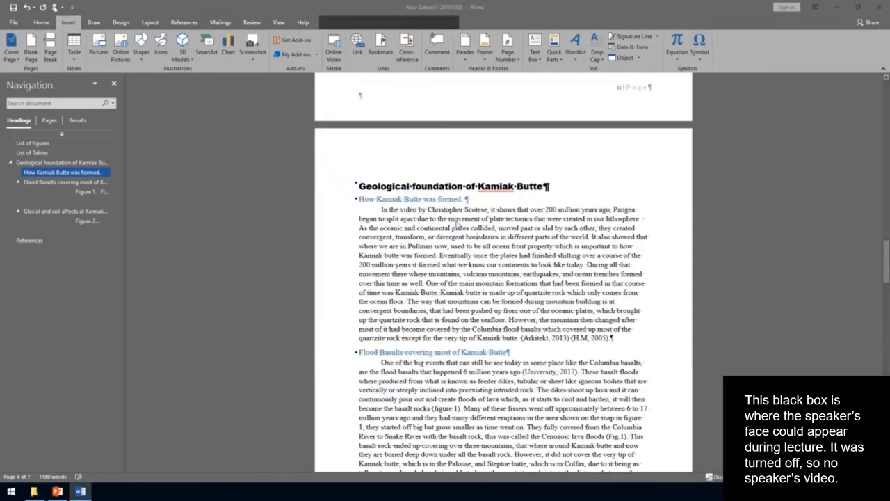
scroll(455, 226, "down", 5)
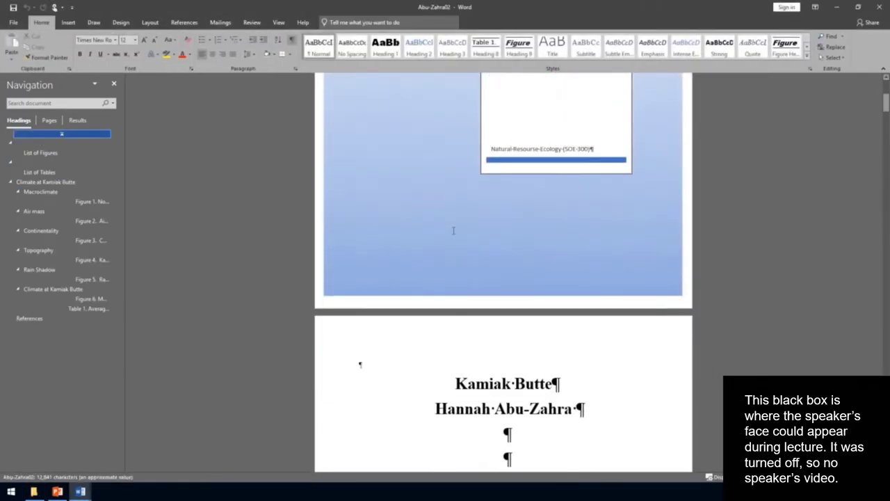
scroll(453, 230, "down", 10)
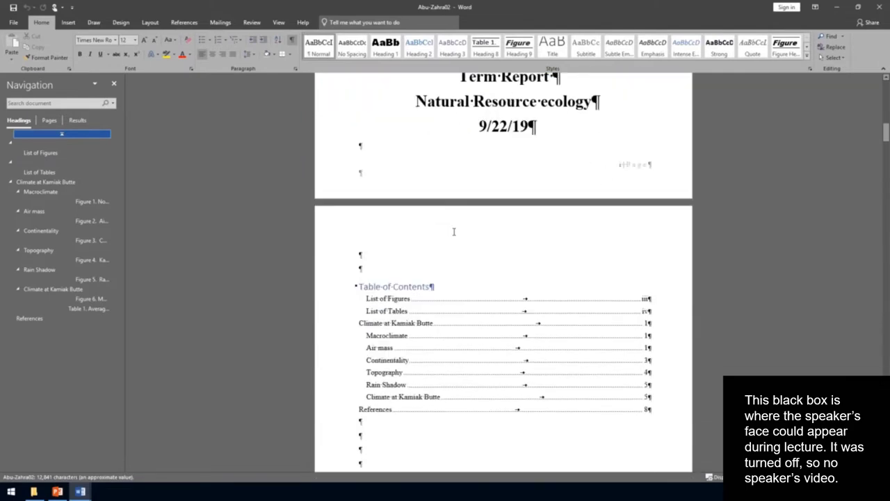
scroll(454, 230, "down", 1)
scroll(453, 230, "up", 3)
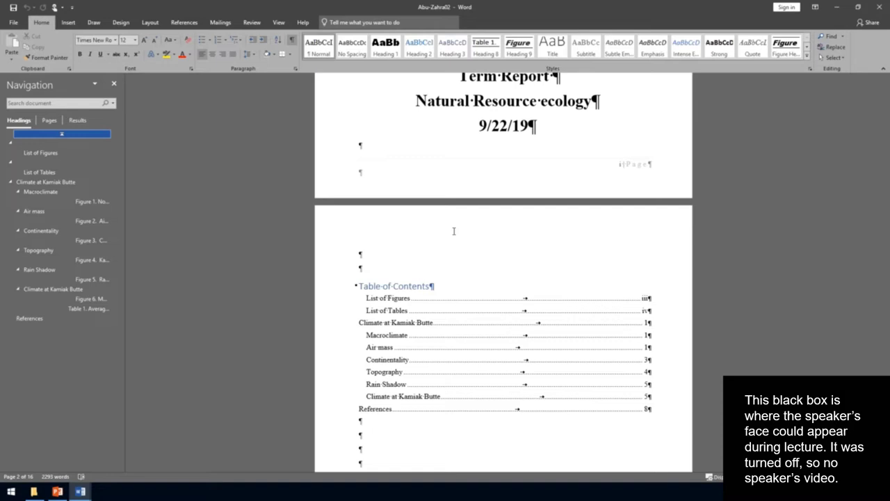
scroll(454, 231, "down", 3)
left_click(454, 222)
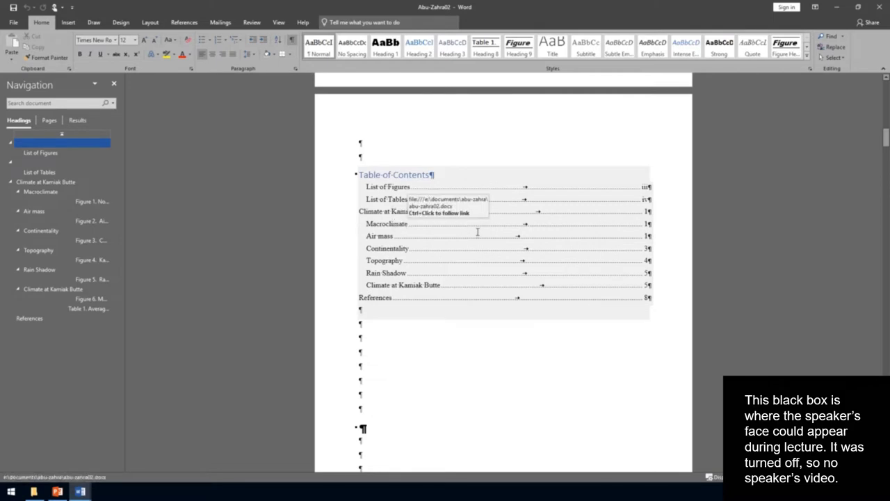
scroll(477, 233, "down", 10)
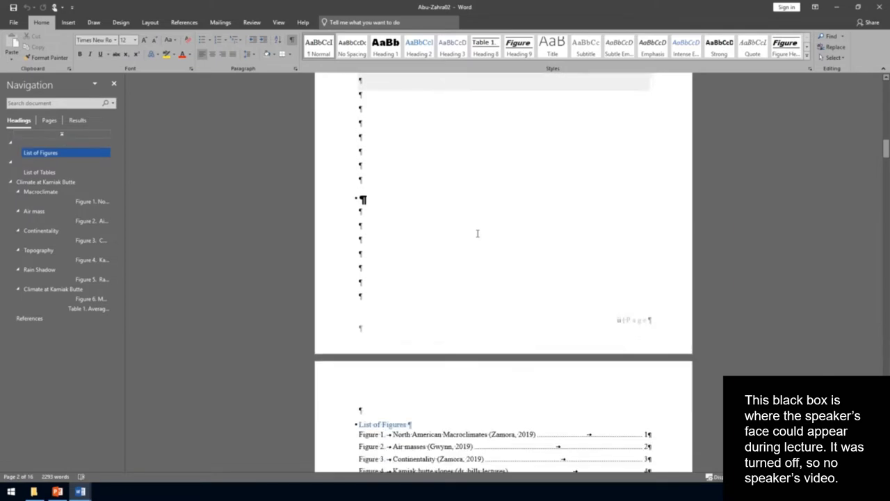
scroll(472, 235, "down", 5)
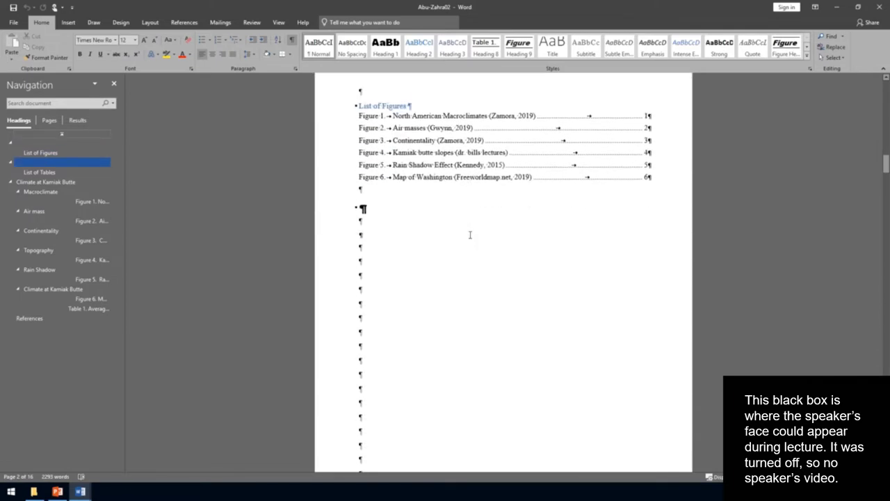
scroll(470, 235, "down", 8)
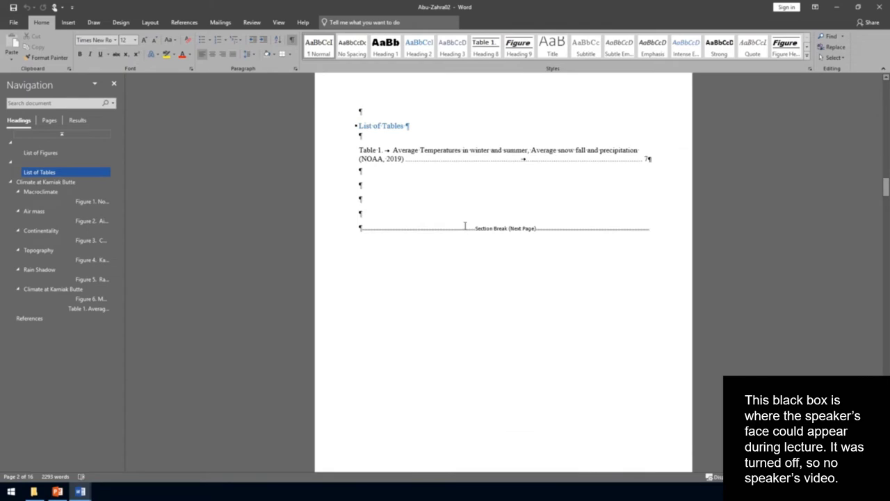
scroll(431, 176, "down", 1)
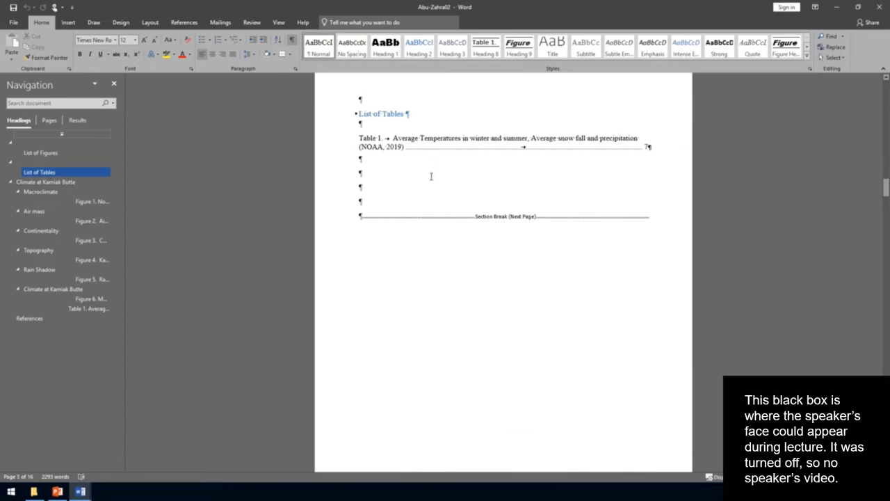
scroll(428, 185, "down", 8)
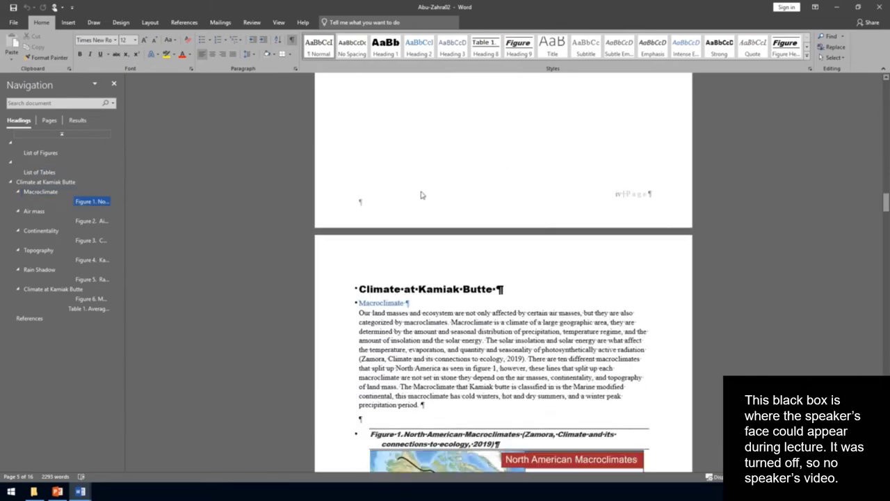
scroll(420, 196, "down", 3)
left_click(390, 212)
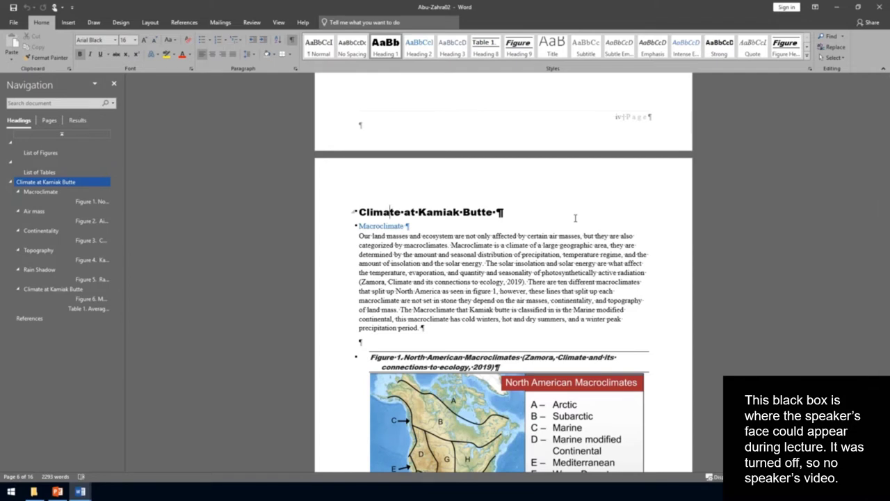
Select the climate section from its heading down to the References heading.
key("Home")
key("ctrl+shift+Down")
key("ctrl+shift+Down")
key("ctrl+shift+Down")
key("ctrl+shift+Down")
key("ctrl+shift+Down")
key("ctrl+shift+Down")
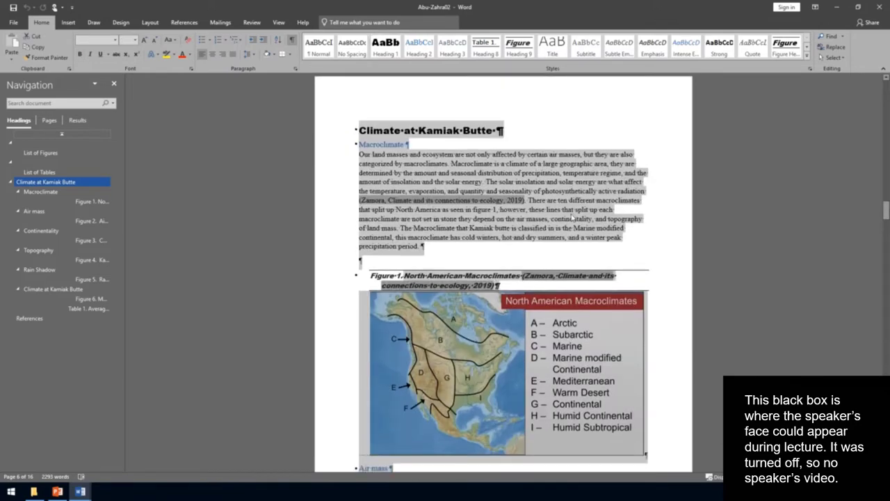
key("ctrl+shift+Down")
key("ctrl+shift+Down")
key("ctrl+shift+Down")
key("ctrl+shift+Down")
key("ctrl+shift+Down")
key("ctrl+shift+Down")
key("ctrl+shift+Down")
key("ctrl+shift+Down")
key("ctrl+shift+Down")
key("ctrl+shift+Down")
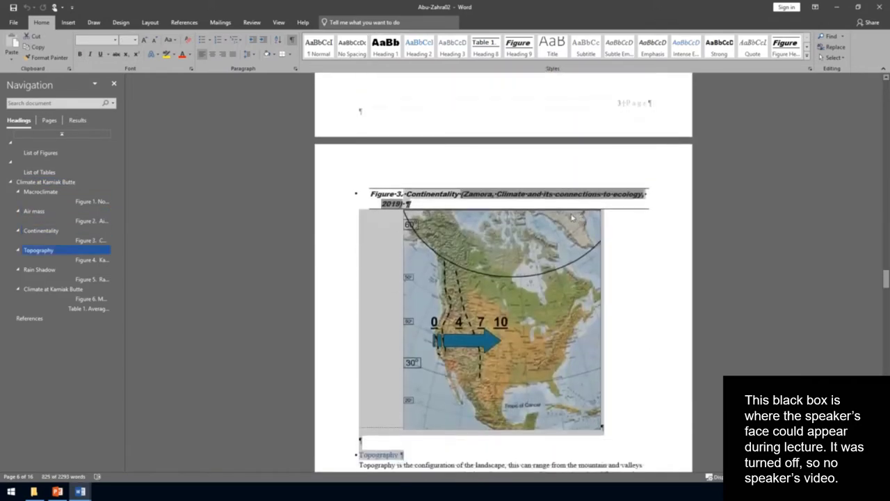
key("ctrl+shift+Down")
key("ctrl+shift+Down")
key("ctrl+shift+Down")
key("ctrl+shift+Down")
key("ctrl+shift+Down")
key("ctrl+shift+Down")
key("ctrl+shift+Down")
key("ctrl+shift+Down")
key("ctrl+shift+Down")
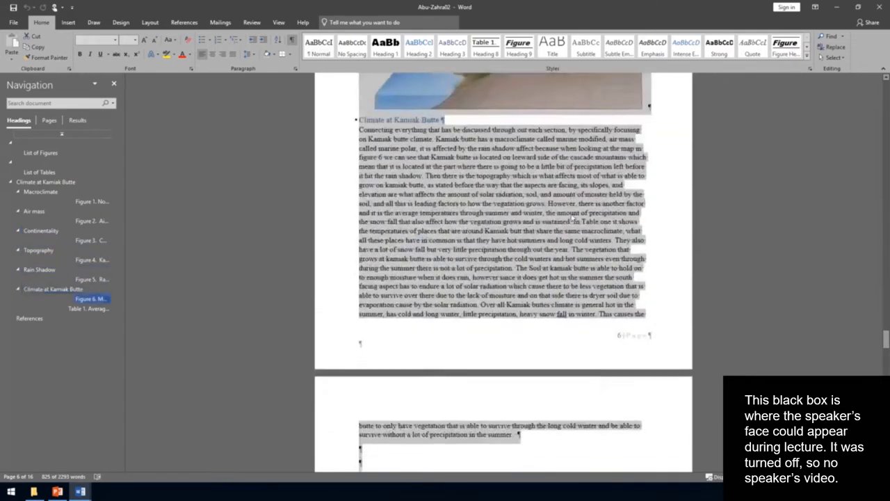
key("ctrl+shift+Down")
key("ctrl+shift+Down")
key("ctrl+shift+Down")
key("ctrl+shift+Down")
key("ctrl+shift+Down")
key("ctrl+shift+Down")
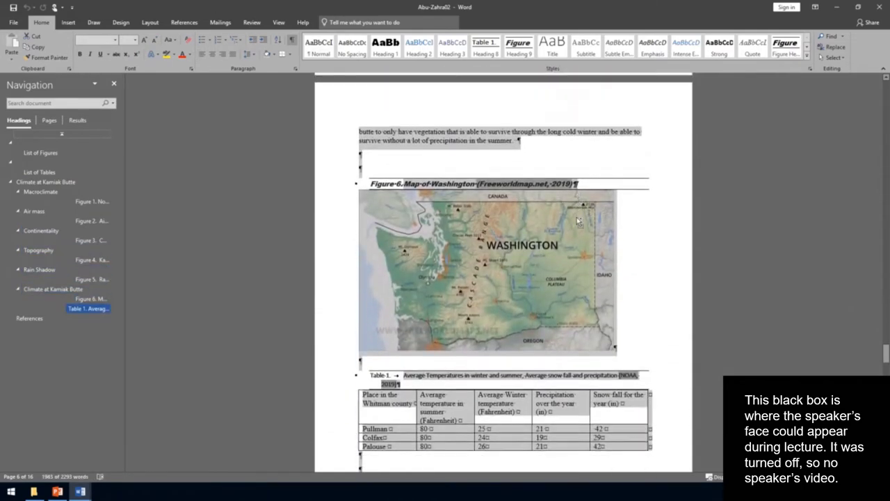
key("ctrl+shift+Down")
key("ctrl+shift+Down")
key("ctrl+shift+Down")
key("ctrl+shift+Down")
key("ctrl+shift+Down")
key("ctrl+shift+Down")
key("ctrl+shift+Down")
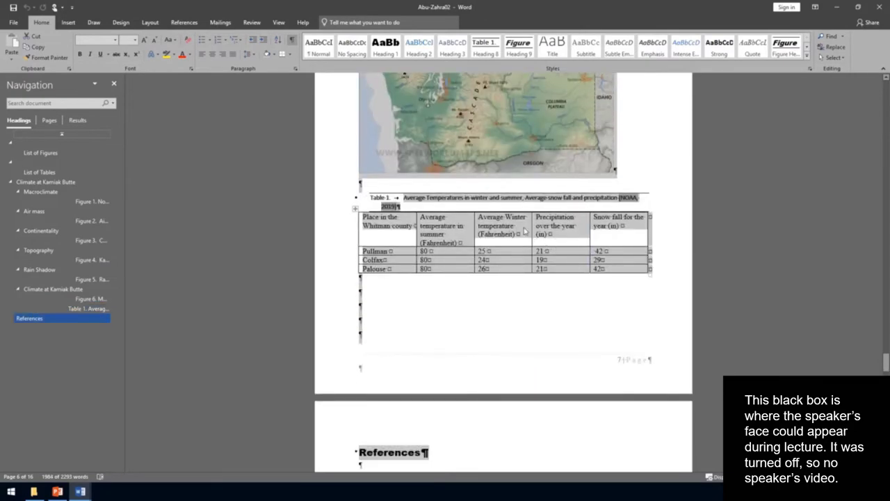
Indent the Washington map, Table 1 caption and temperature table further right.
scroll(518, 233, "down", 4)
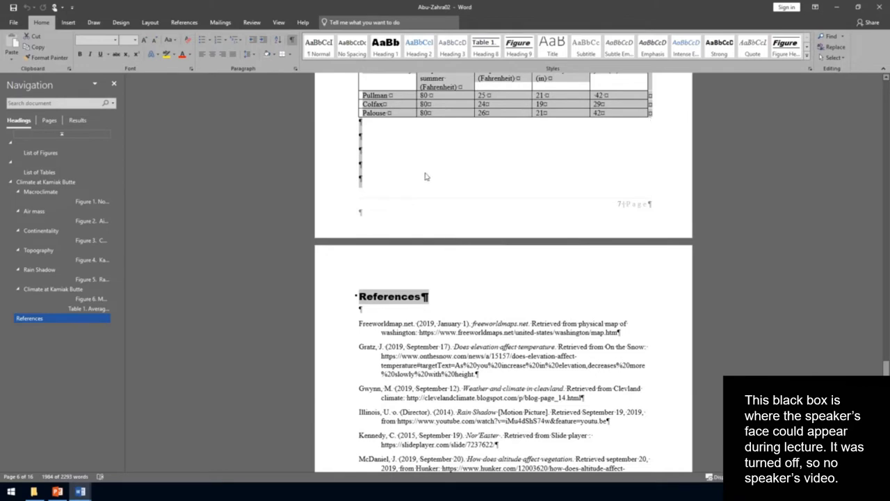
left_click(388, 138)
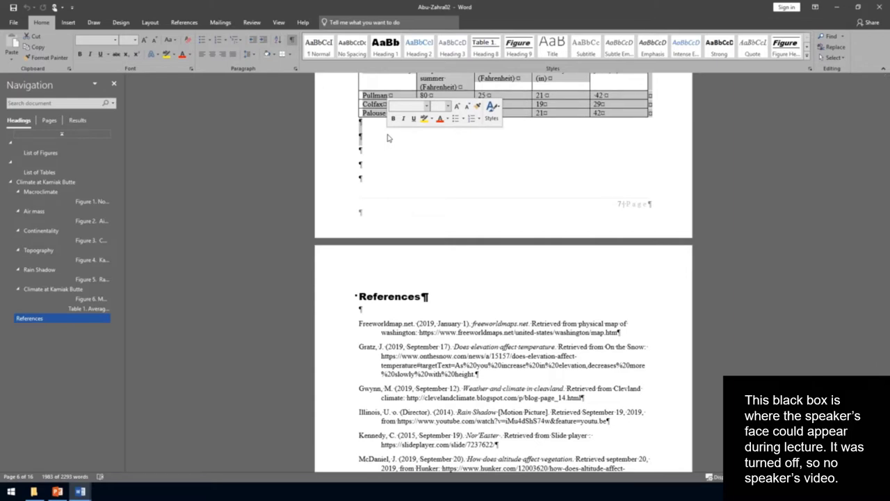
scroll(388, 138, "up", 3)
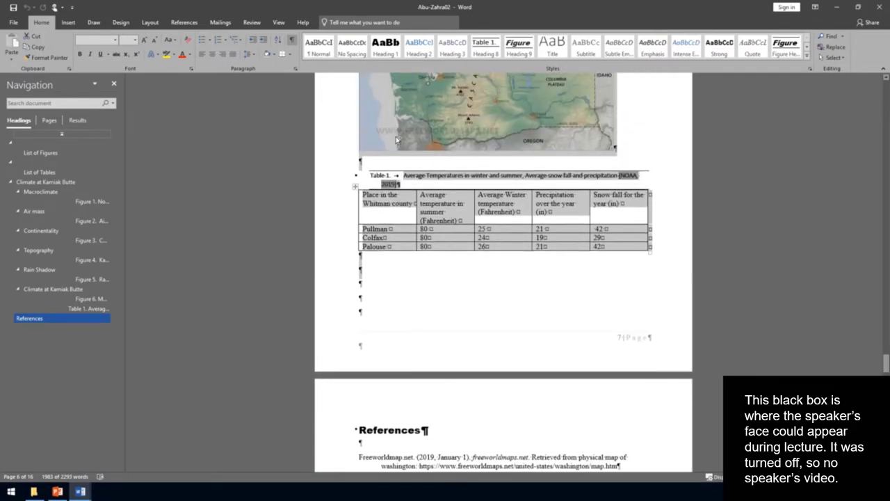
key("ctrl+m")
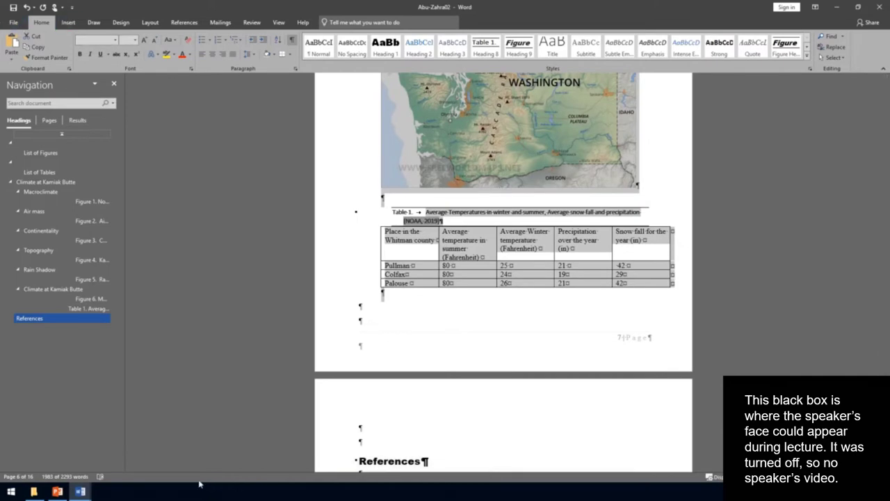
left_click(80, 491)
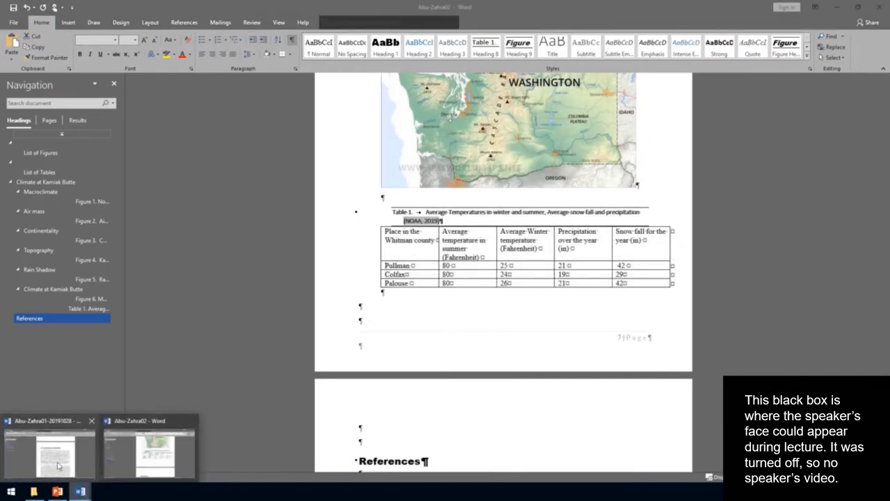
left_click(58, 465)
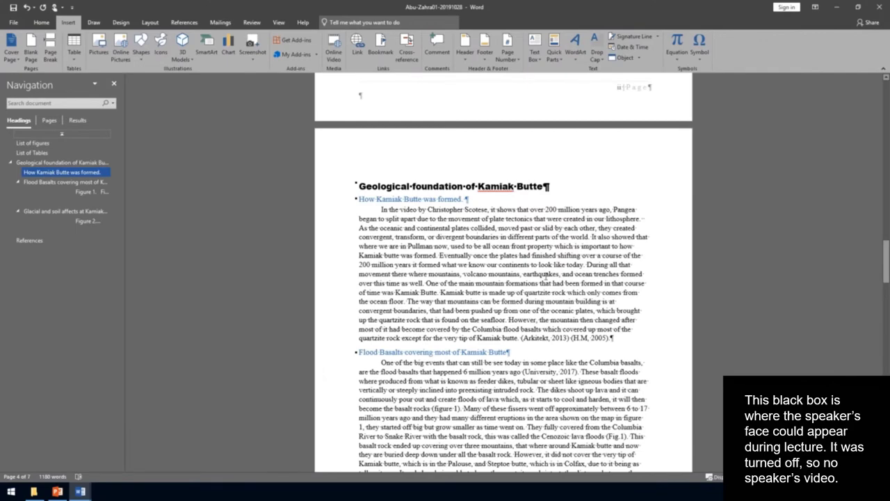
scroll(546, 277, "down", 5)
scroll(541, 281, "up", 4)
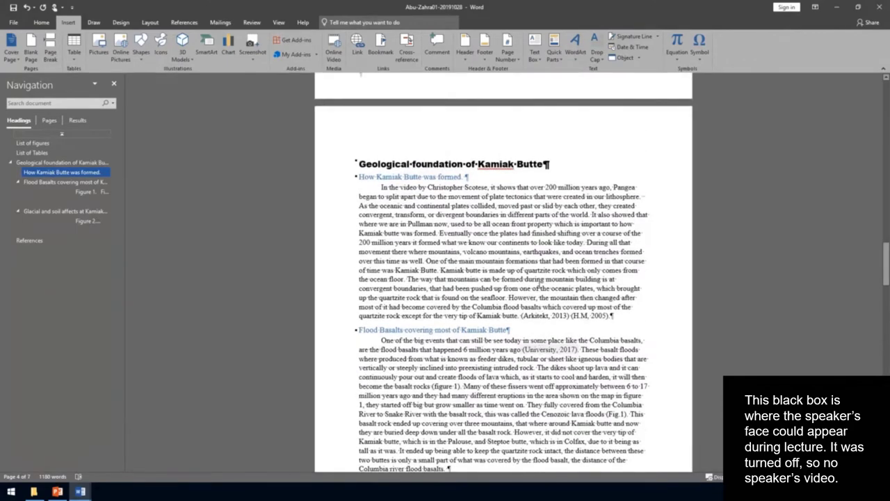
scroll(536, 286, "up", 3)
scroll(550, 272, "down", 2)
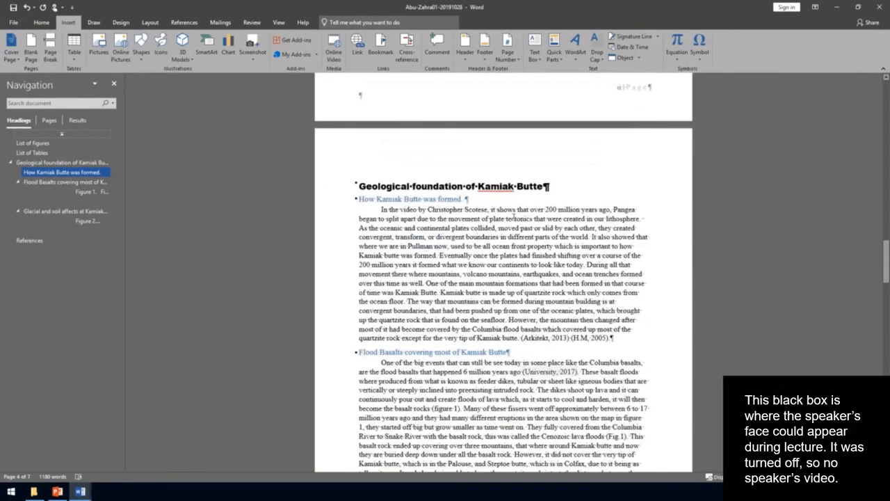
left_click(529, 188)
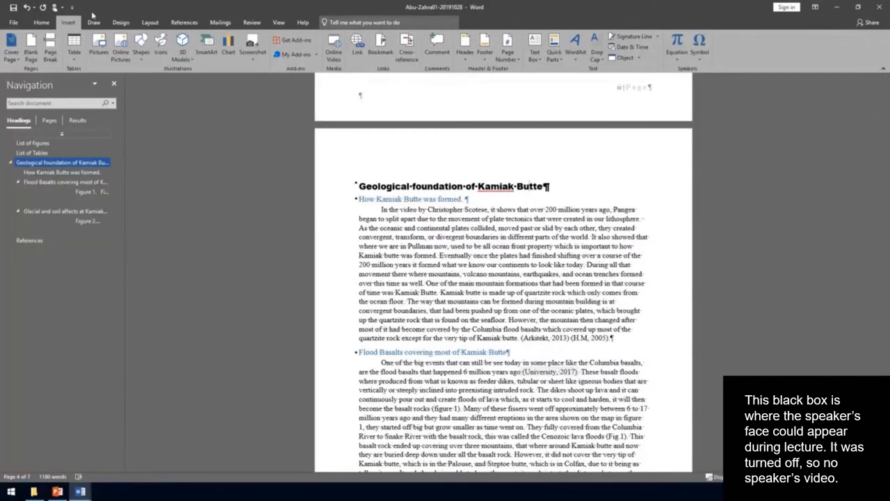
left_click(41, 22)
scroll(532, 201, "down", 15)
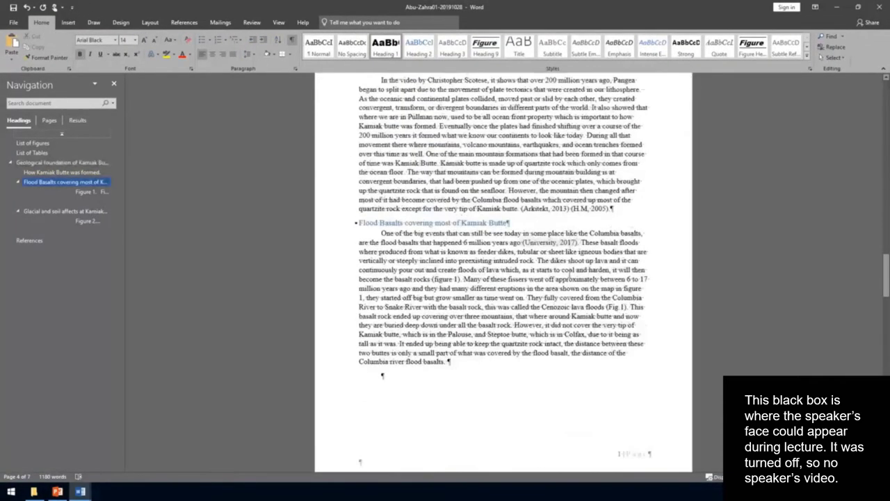
scroll(580, 259, "down", 15)
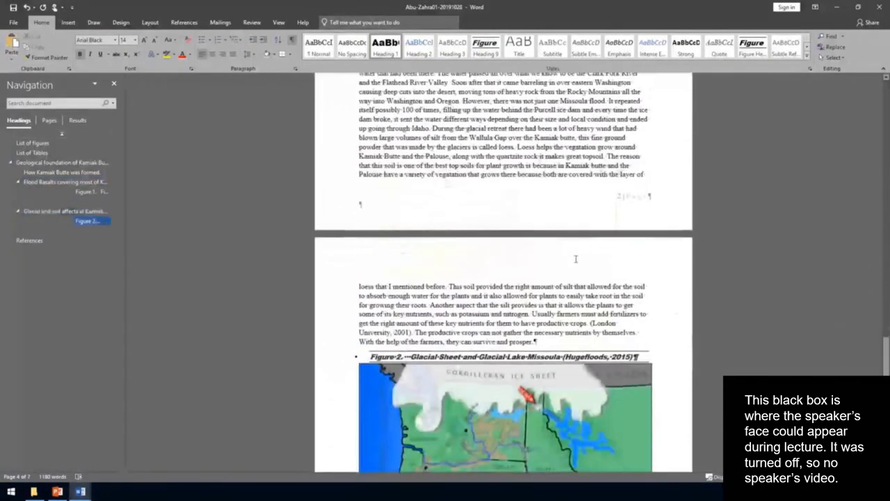
scroll(579, 259, "up", 6)
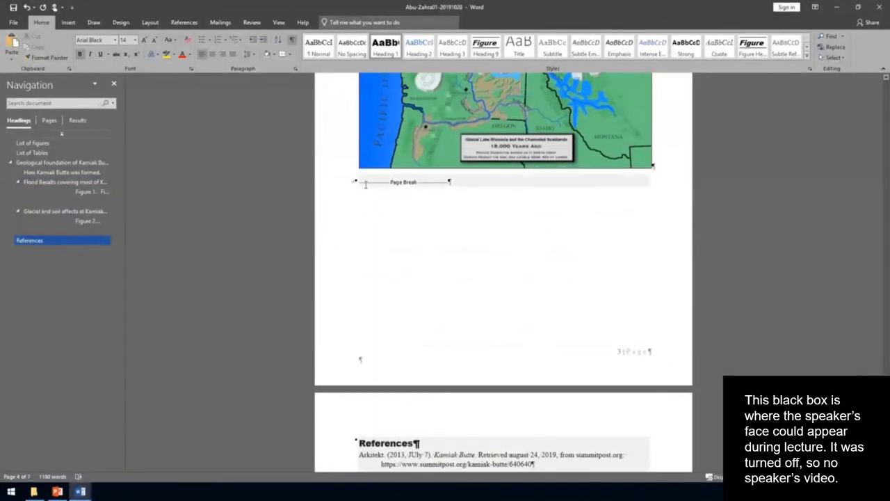
left_click(470, 194)
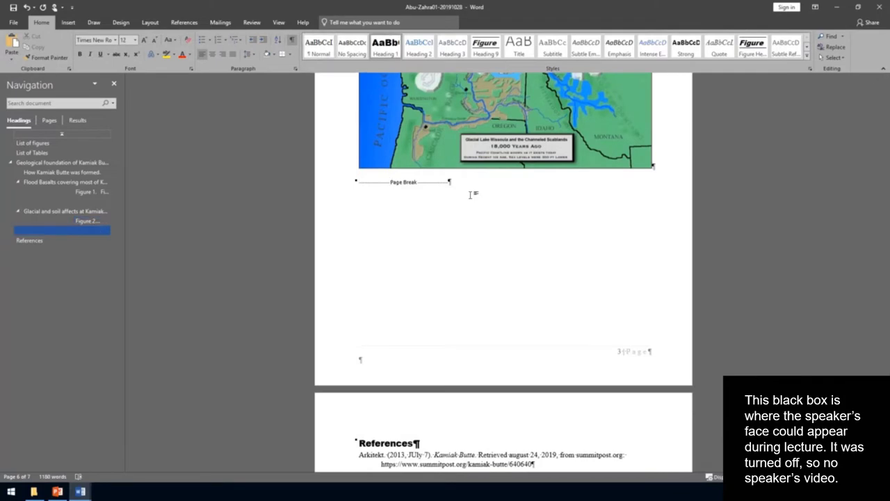
Paste the climate section into a new paragraph below the Glacial Lake Missoula map.
key("Return")
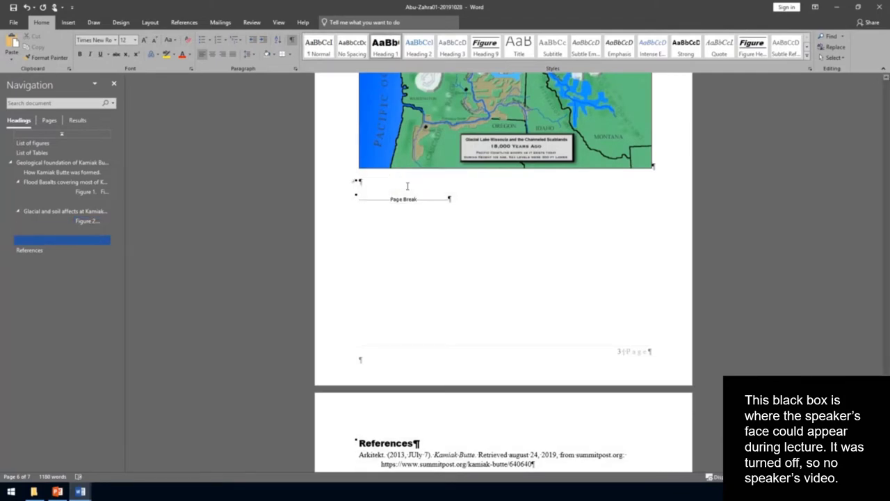
left_click(407, 186)
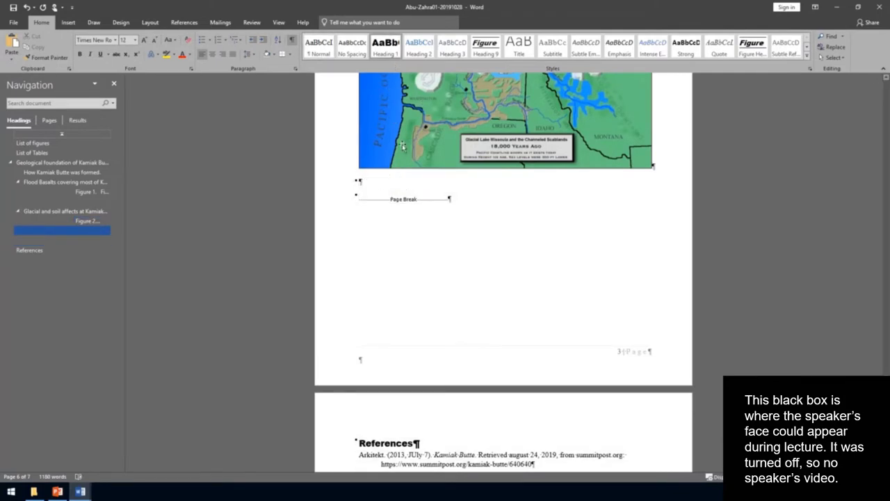
left_click(668, 117)
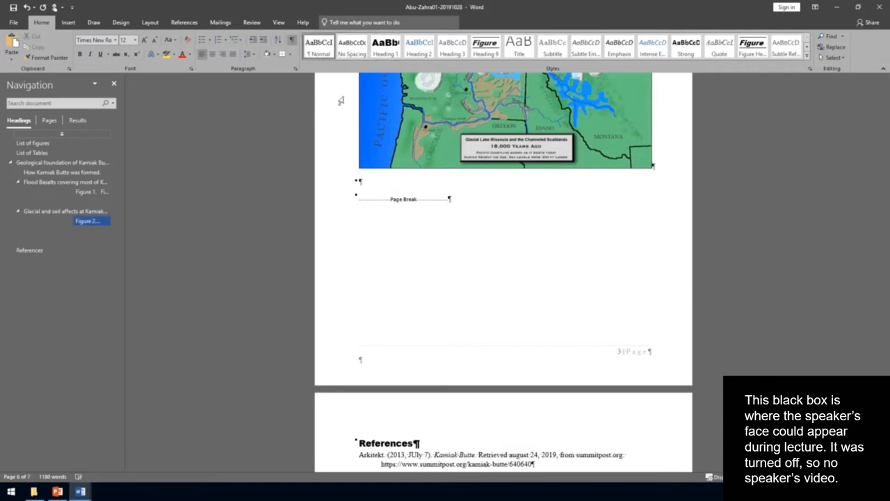
left_click(374, 185)
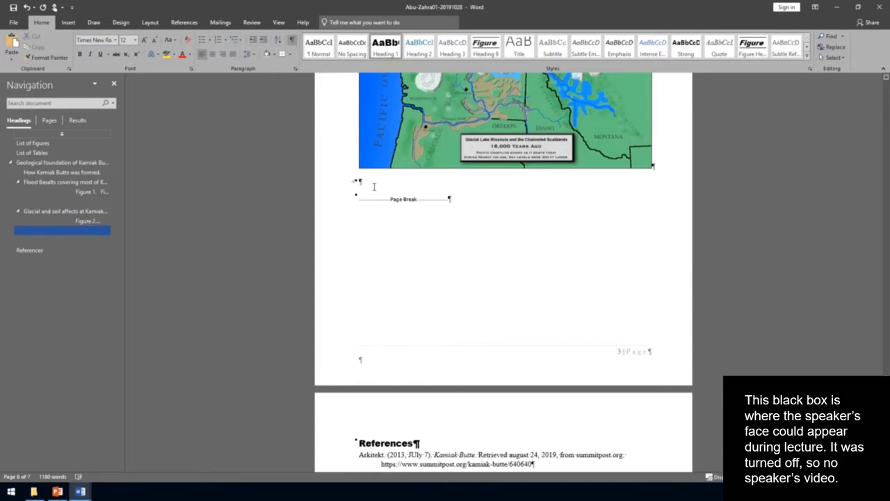
key("ctrl+v")
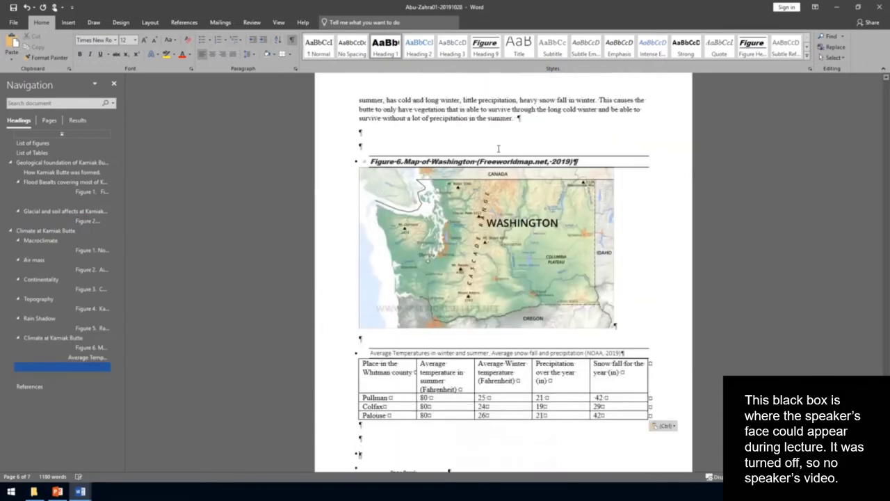
Check the style of the pasted Climate at Kamiak Butte heading.
scroll(505, 140, "up", 10)
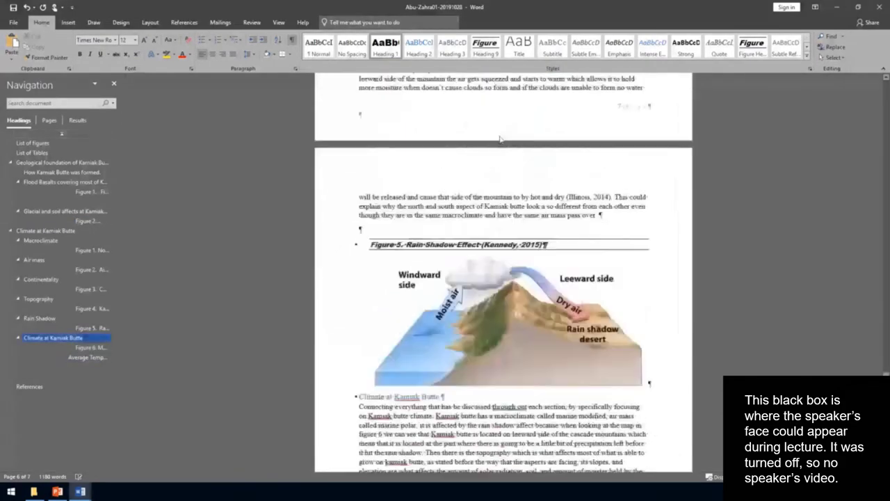
scroll(505, 140, "up", 10)
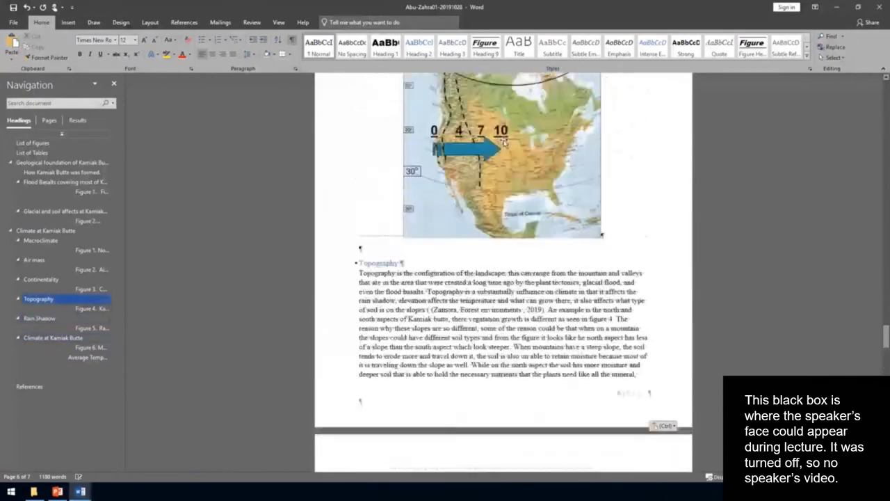
scroll(504, 141, "up", 10)
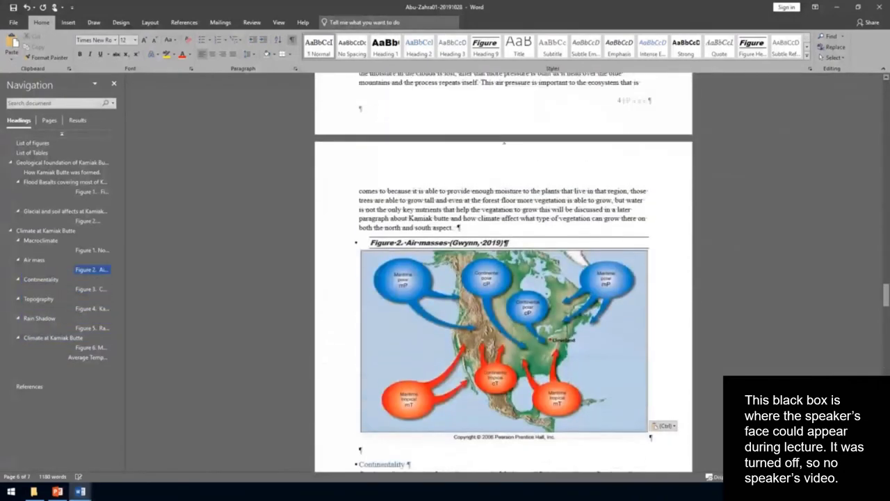
scroll(506, 140, "up", 10)
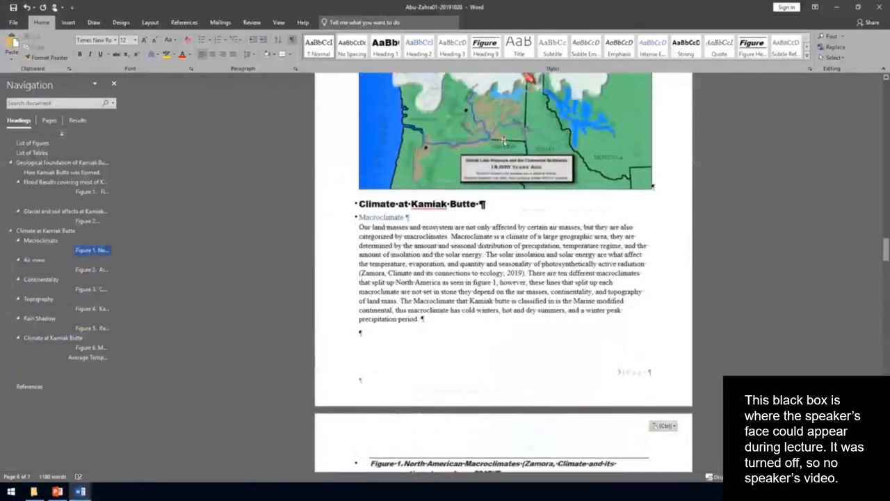
left_click(483, 211)
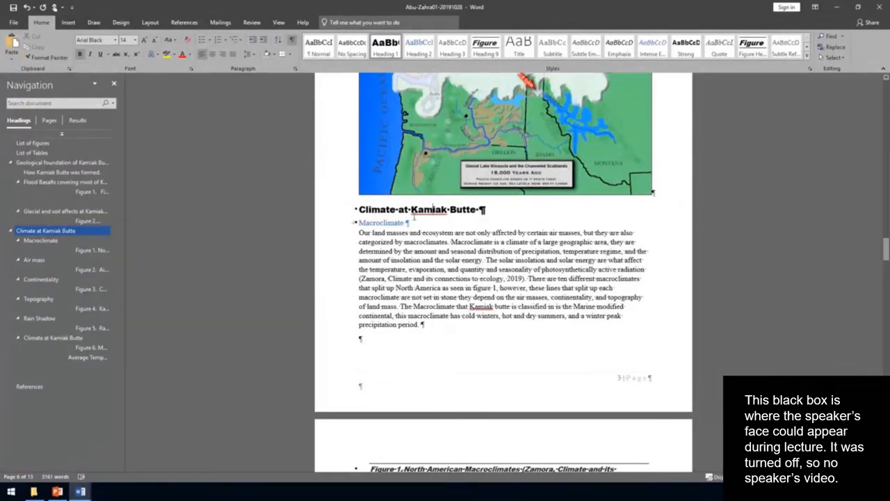
scroll(421, 215, "down", 7)
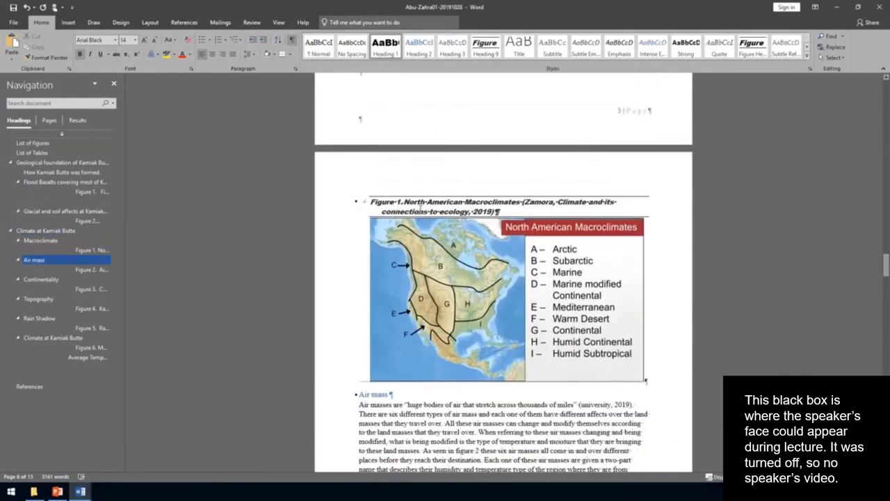
left_click(429, 205)
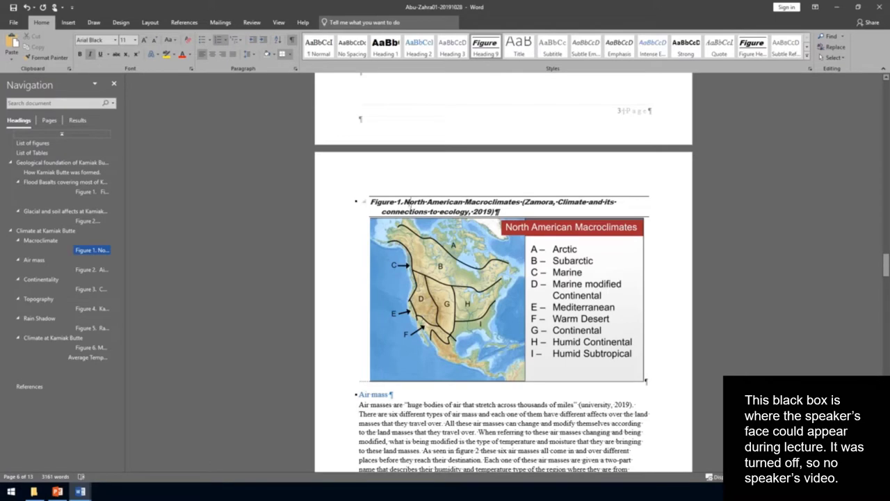
scroll(406, 203, "up", 10)
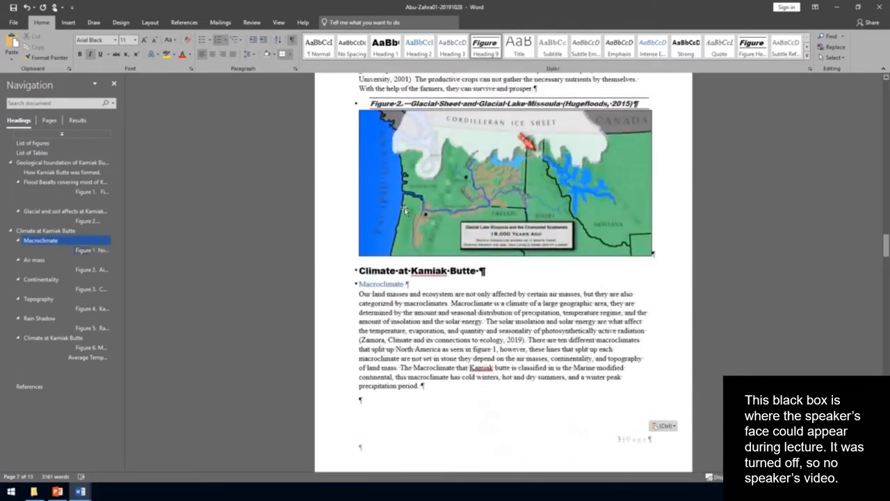
left_click(406, 210)
scroll(405, 210, "up", 1)
left_click(433, 158)
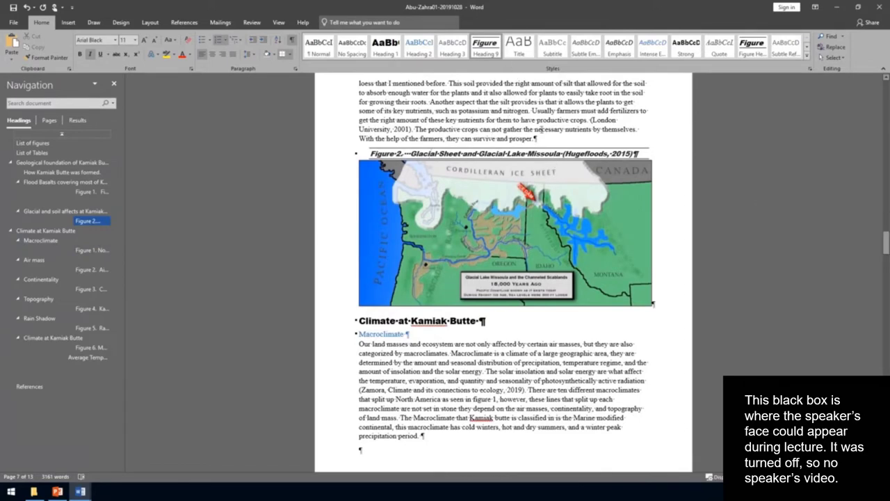
scroll(503, 278, "up", 10)
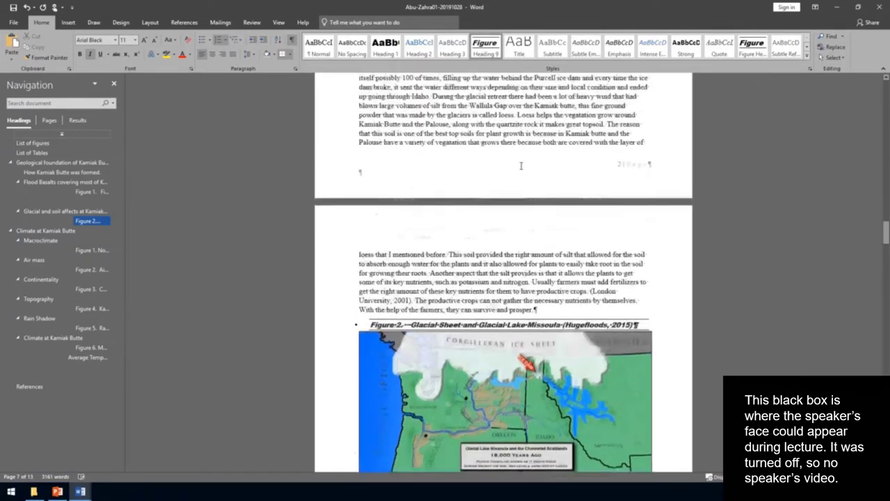
scroll(524, 133, "up", 4)
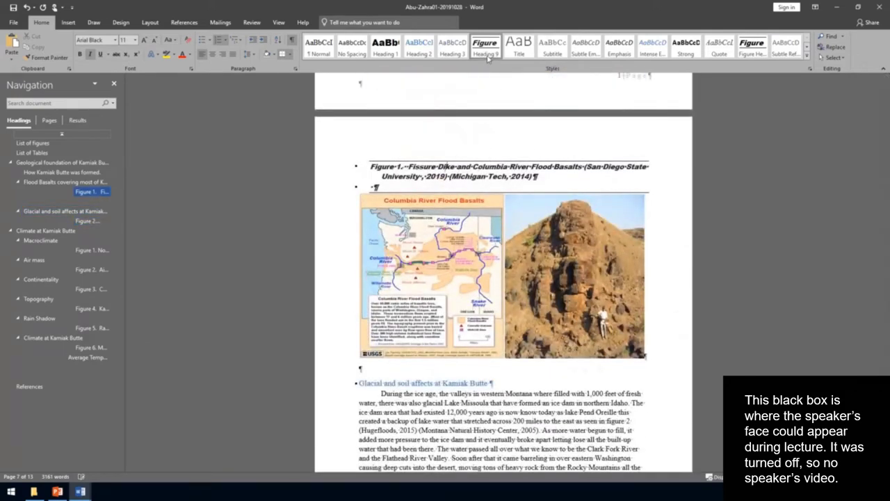
scroll(566, 118, "down", 12)
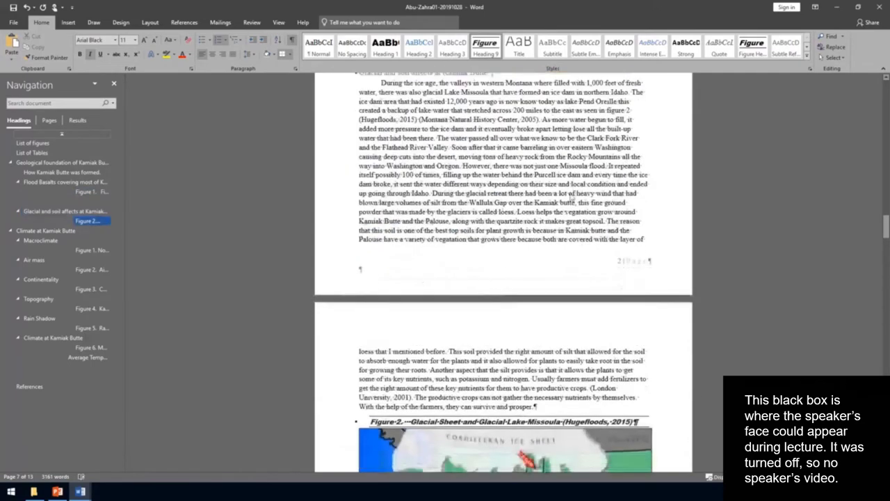
scroll(587, 199, "down", 10)
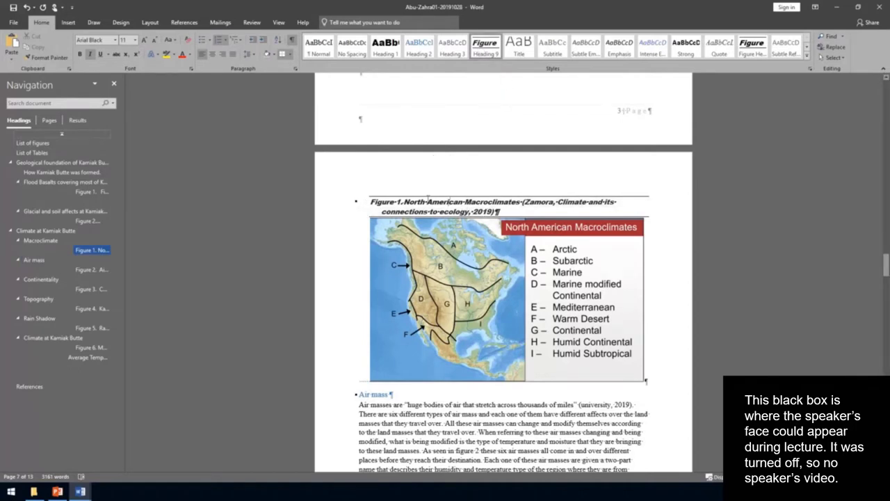
Apply Heading 3 and then the figure caption style to the Macroclimates caption, making it Figure 3.
right_click(428, 208)
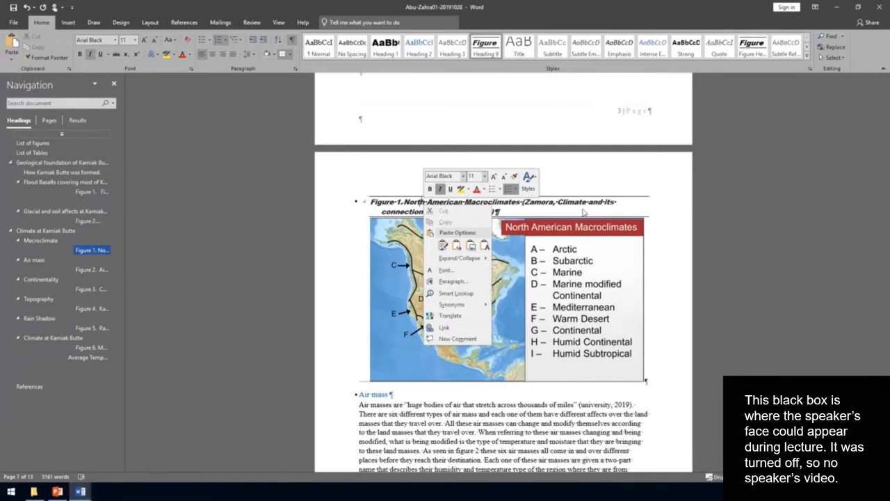
left_click(600, 203)
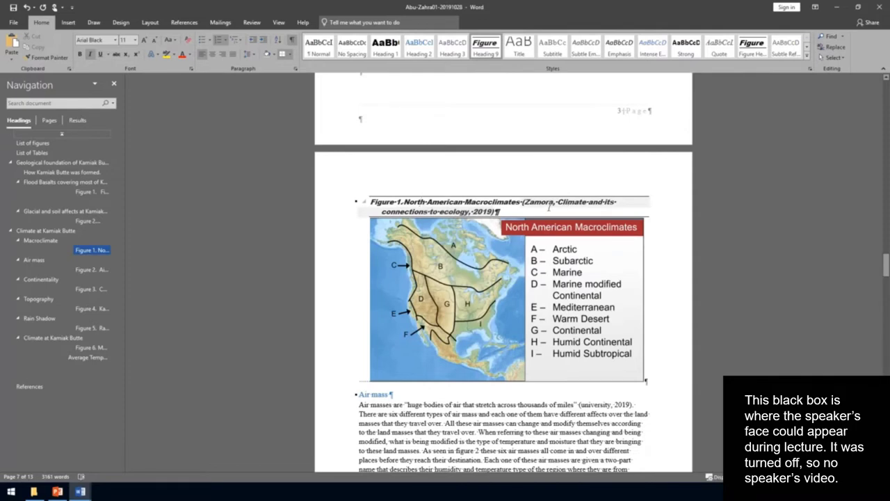
left_click(518, 201)
left_click(516, 202)
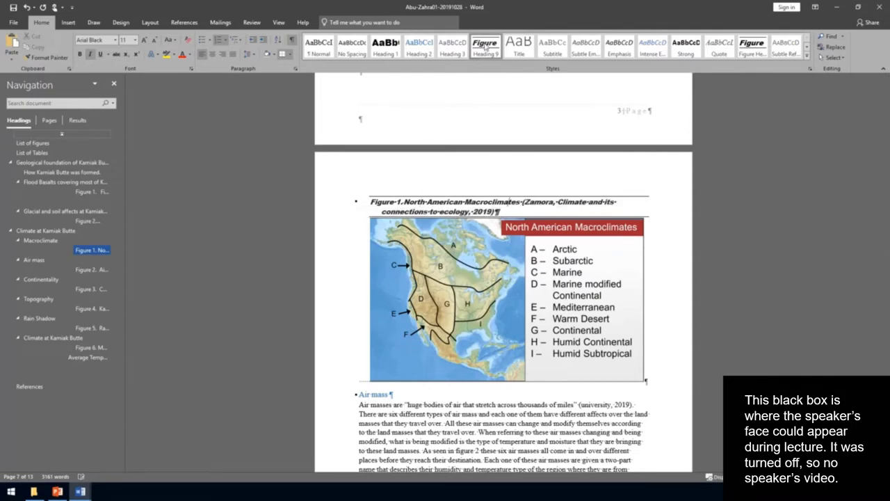
left_click(453, 49)
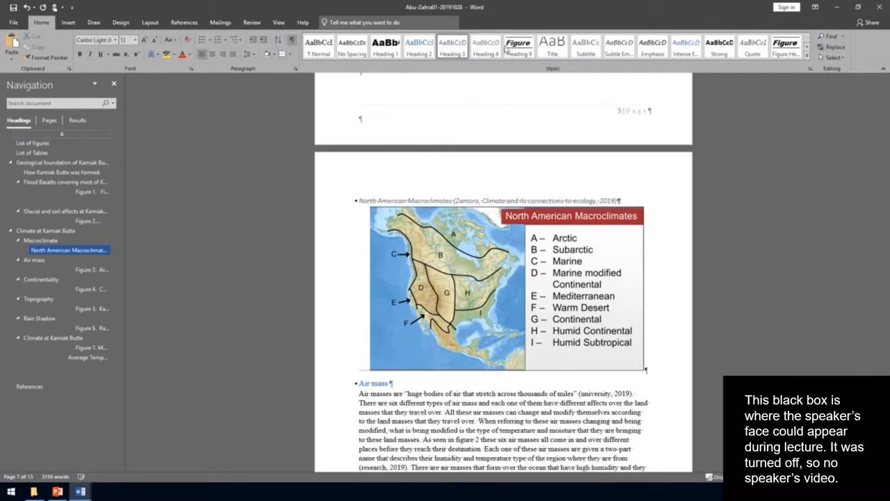
left_click(518, 47)
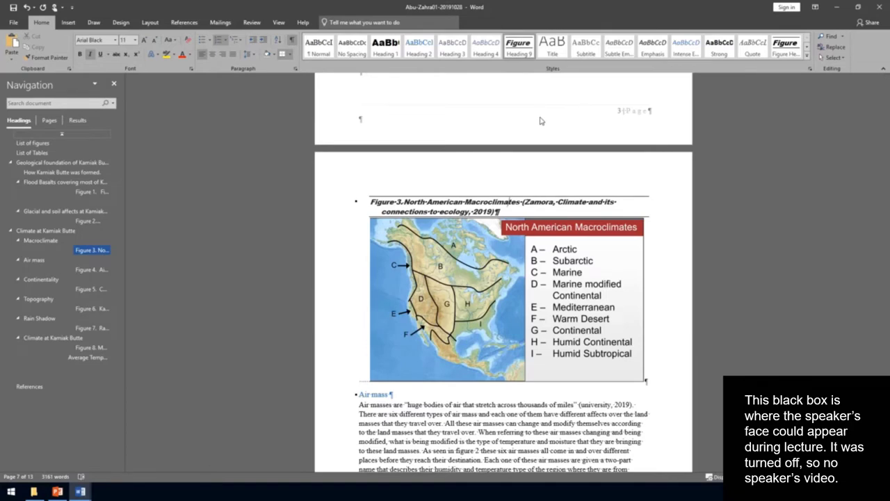
scroll(541, 121, "down", 15)
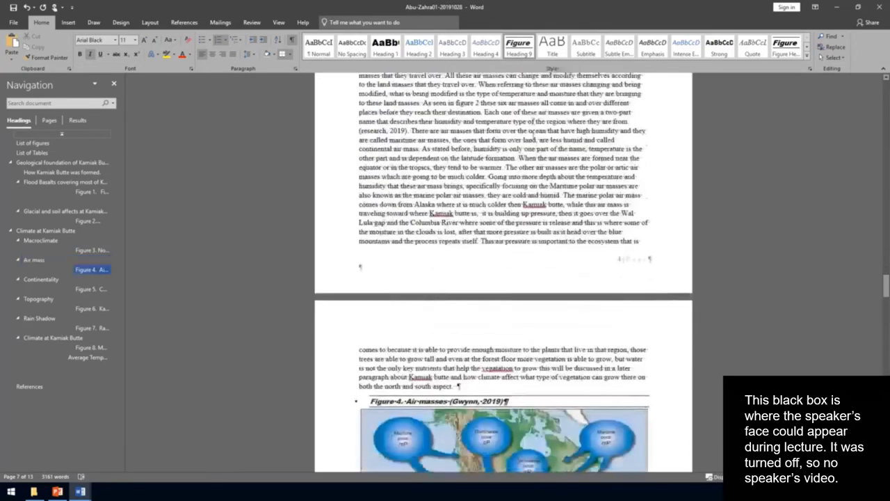
scroll(519, 201, "down", 5)
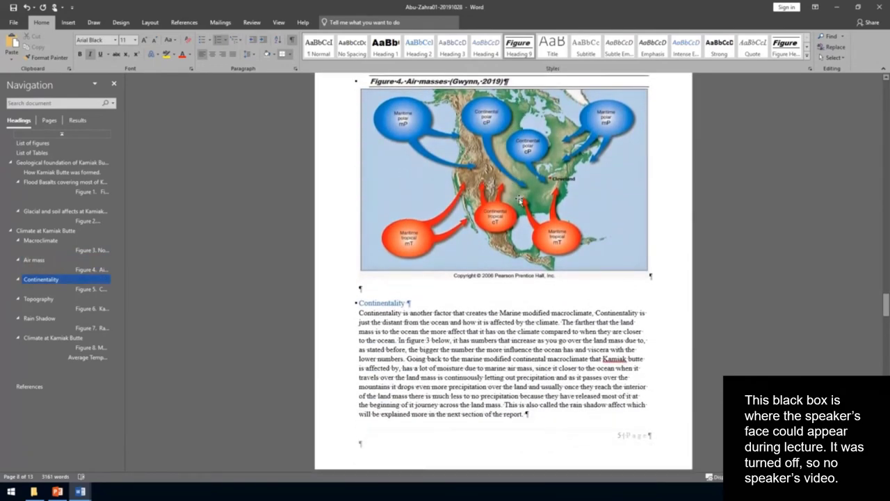
scroll(445, 97, "down", 1)
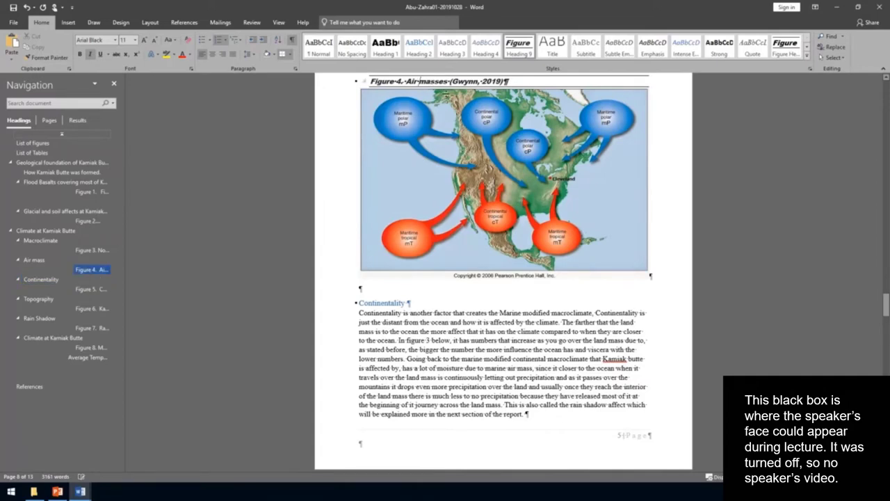
scroll(448, 103, "down", 10)
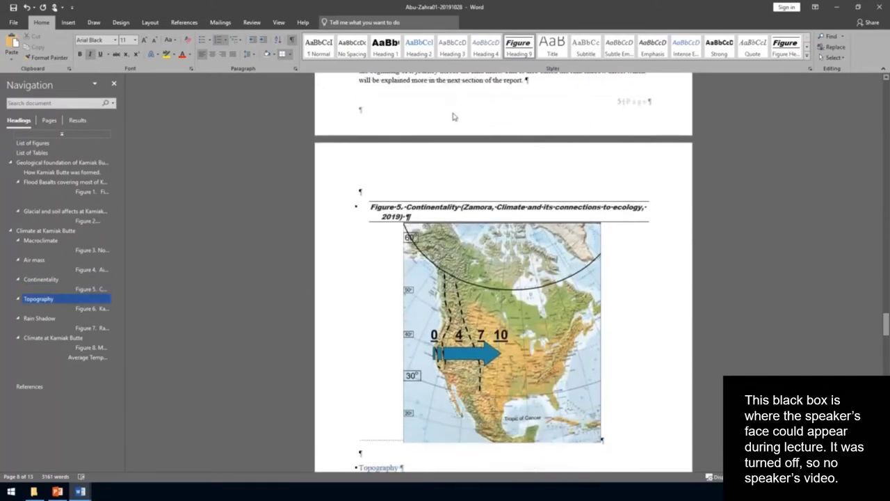
scroll(458, 119, "down", 8)
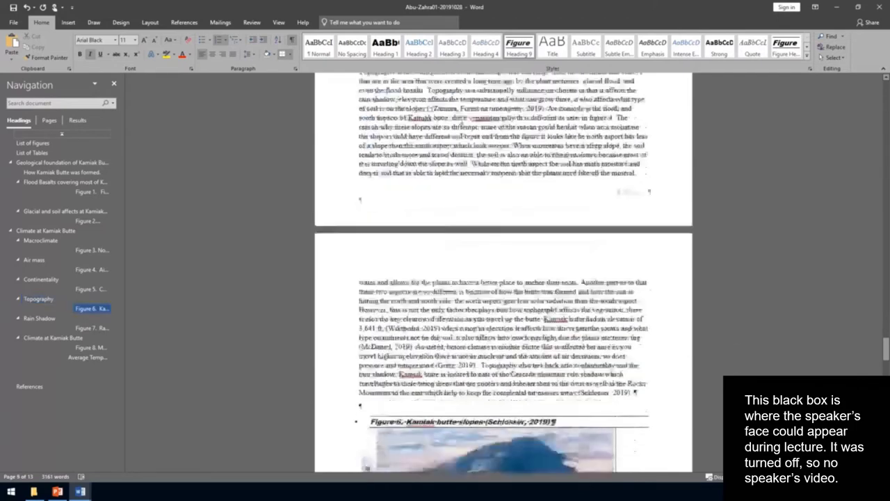
scroll(465, 122, "down", 7)
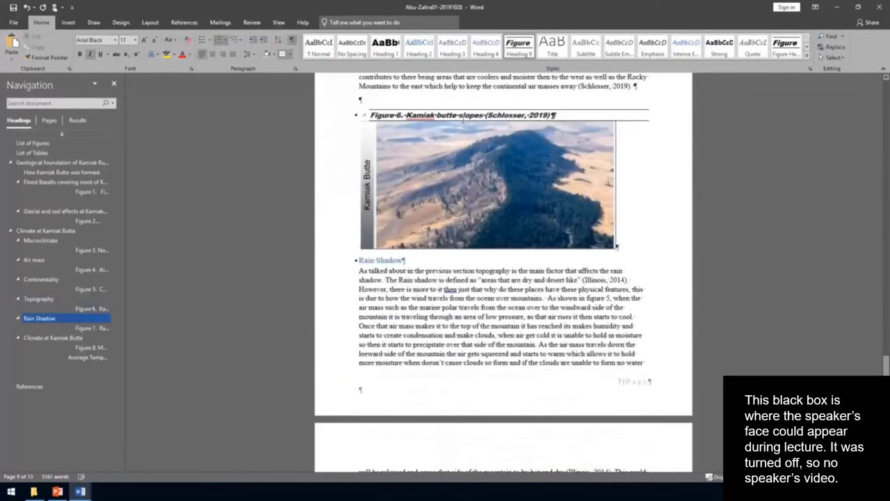
scroll(456, 115, "down", 10)
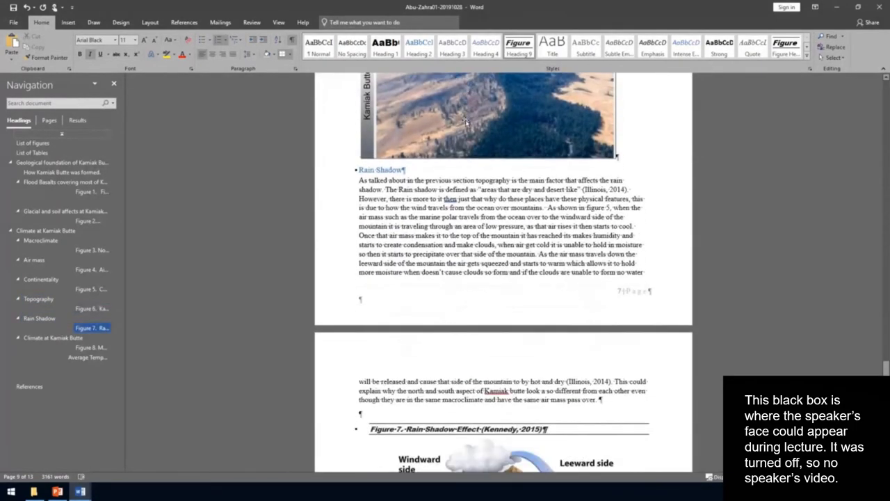
scroll(461, 136, "down", 12)
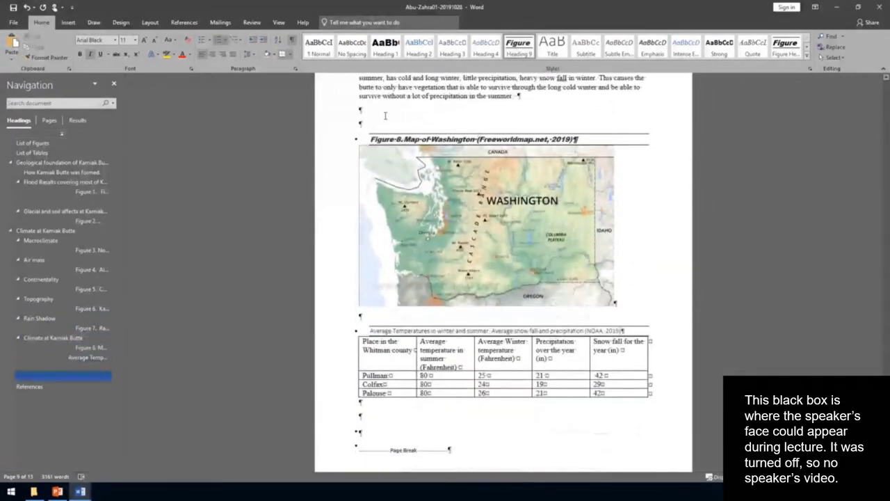
Remove the empty paragraph above the Figure 8 caption.
left_click(385, 116)
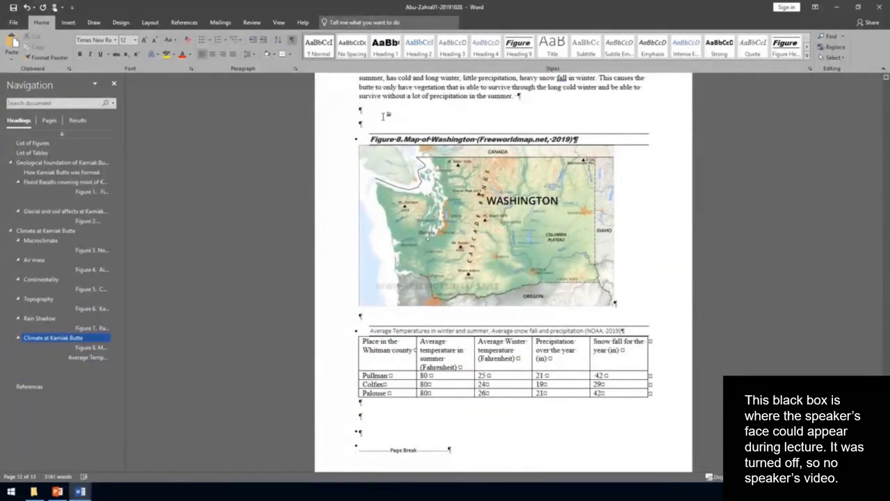
key("BackSpace")
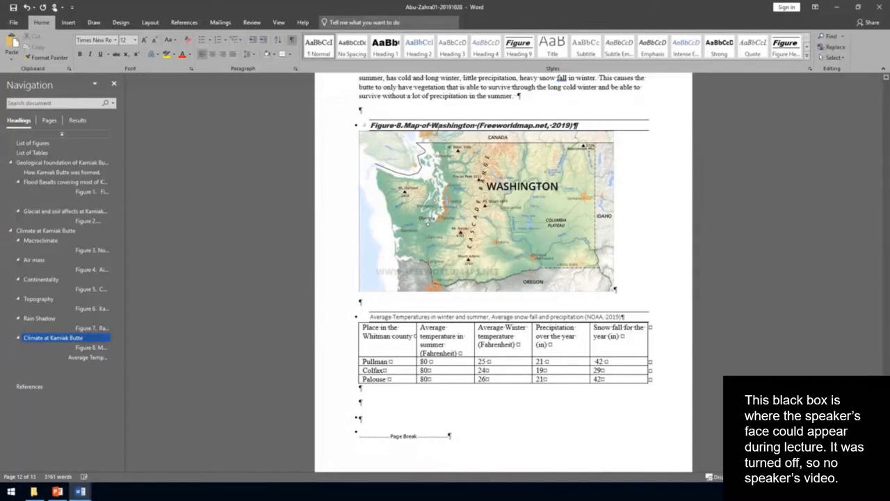
key("Down")
Check the temperature table caption's style in the full Styles gallery.
scroll(500, 122, "down", 3)
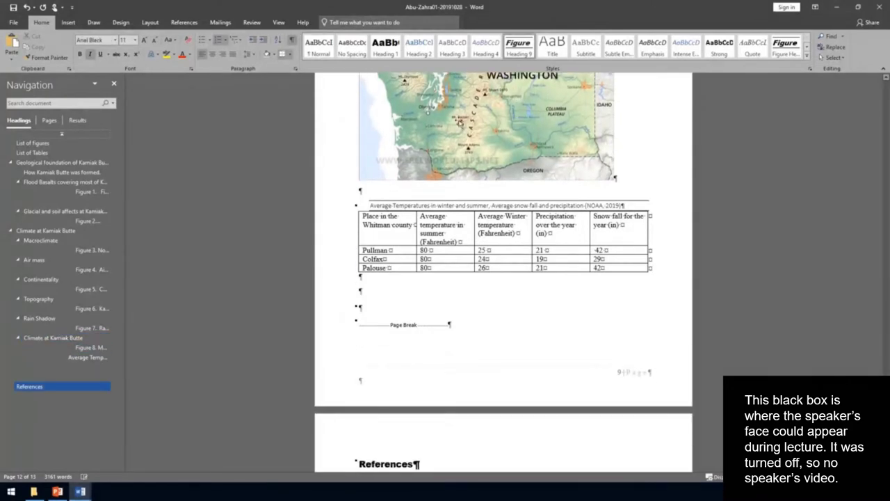
left_click(412, 209)
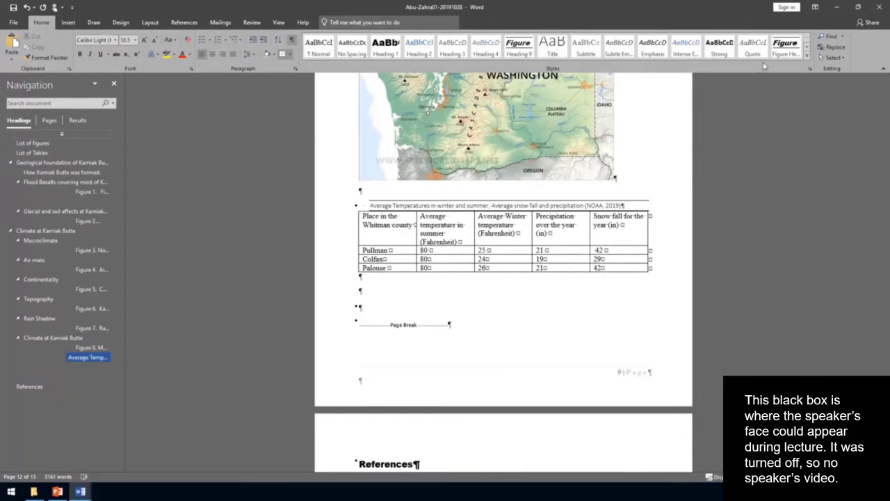
left_click(807, 57)
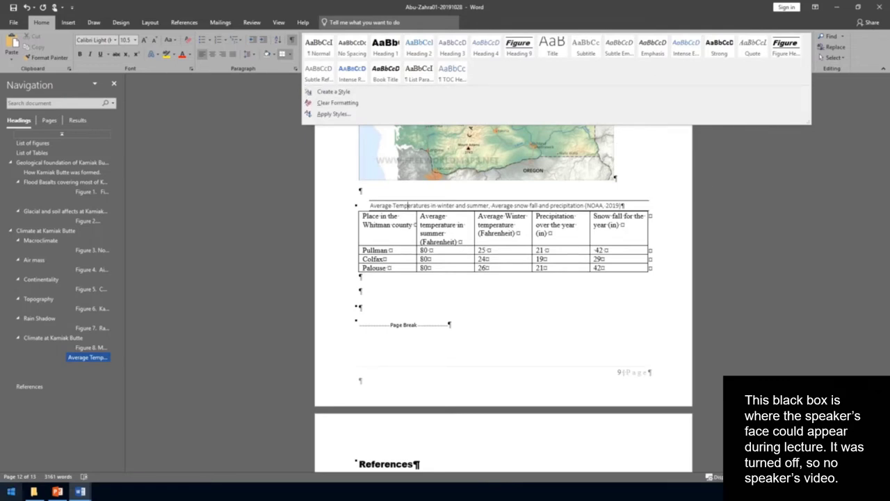
left_click(82, 490)
left_click(137, 465)
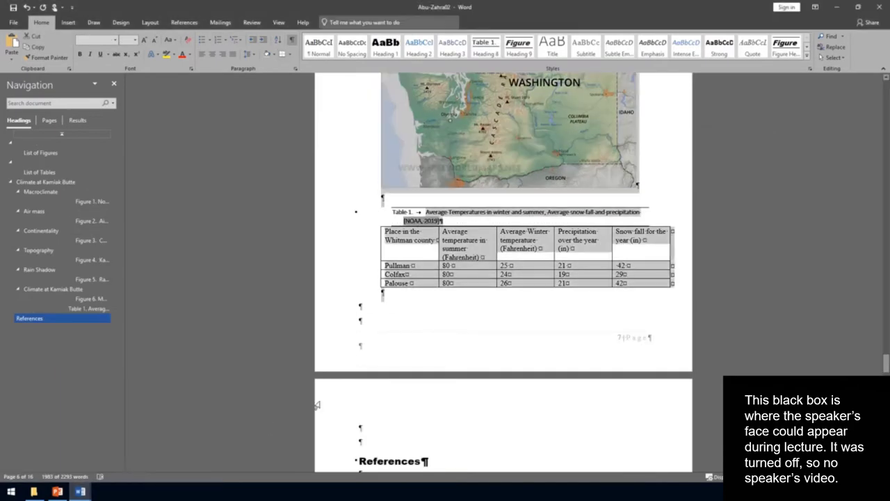
left_click(460, 219)
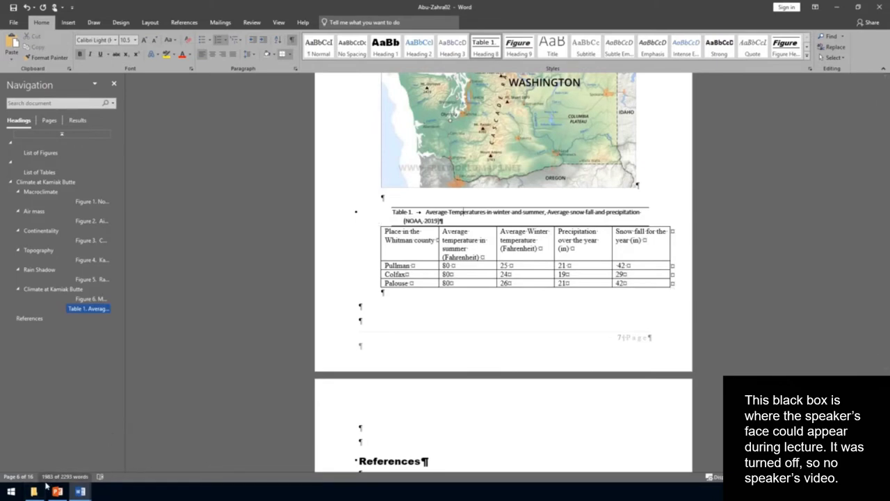
left_click(81, 491)
left_click(50, 449)
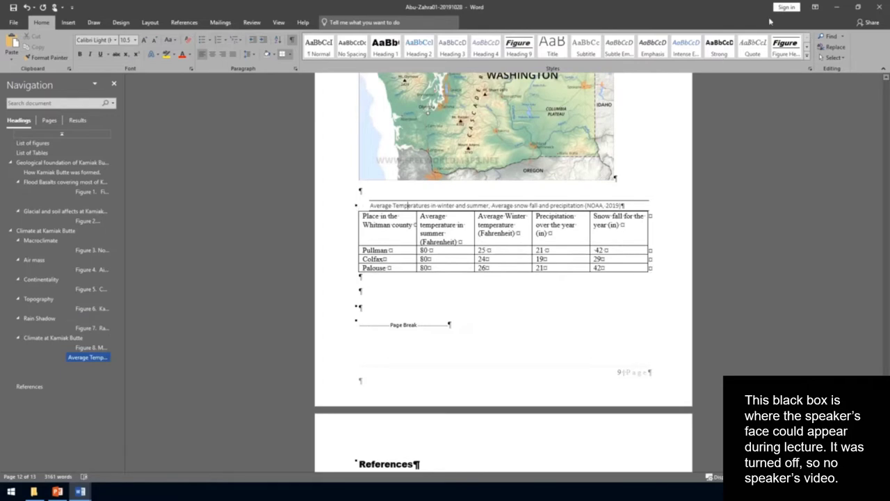
Open the Styles pane listing Heading 1 through Heading 9 beside the merged report.
left_click(807, 56)
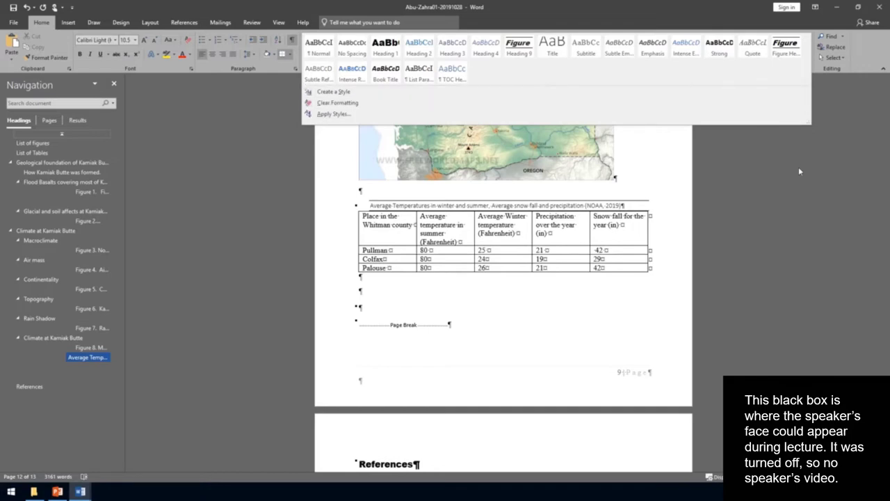
left_click(647, 132)
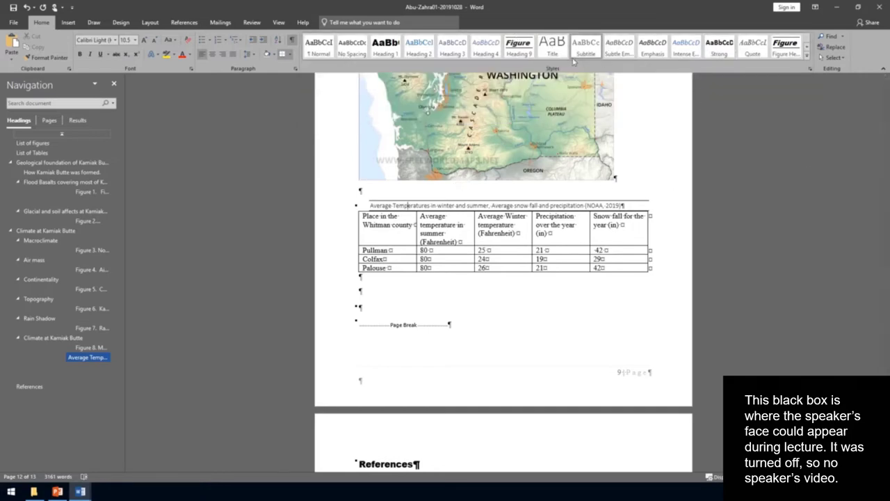
left_click(811, 69)
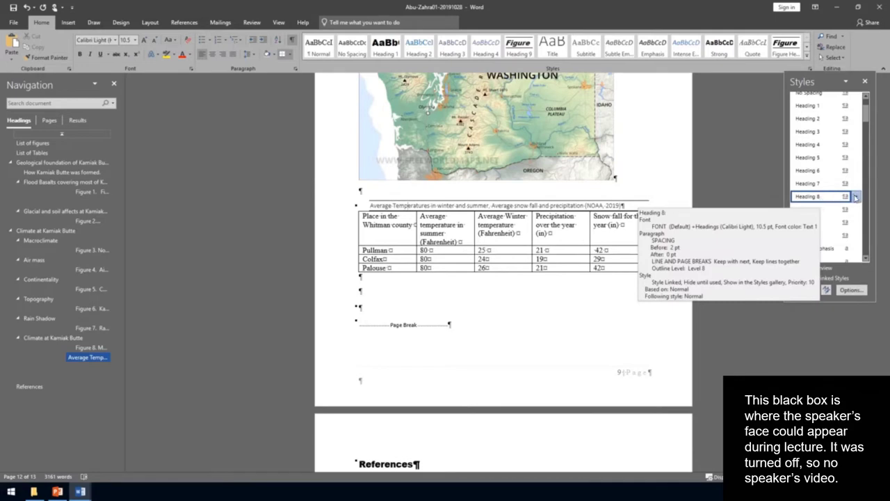
Open the Heading 8 style's modify dialog and its numbering settings.
left_click(856, 198)
left_click(793, 217)
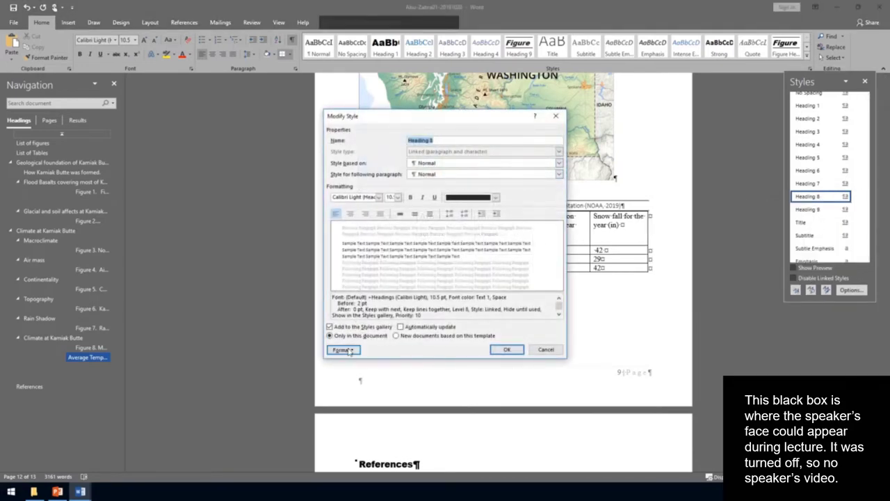
left_click(351, 350)
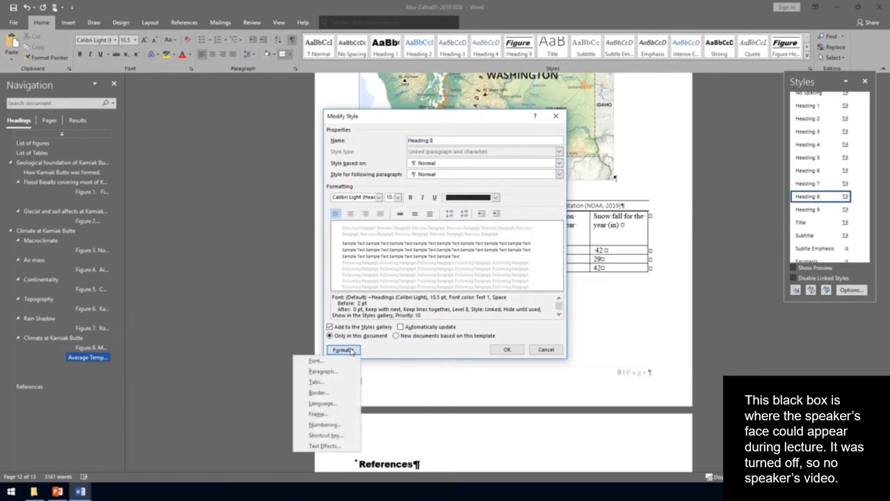
left_click(338, 424)
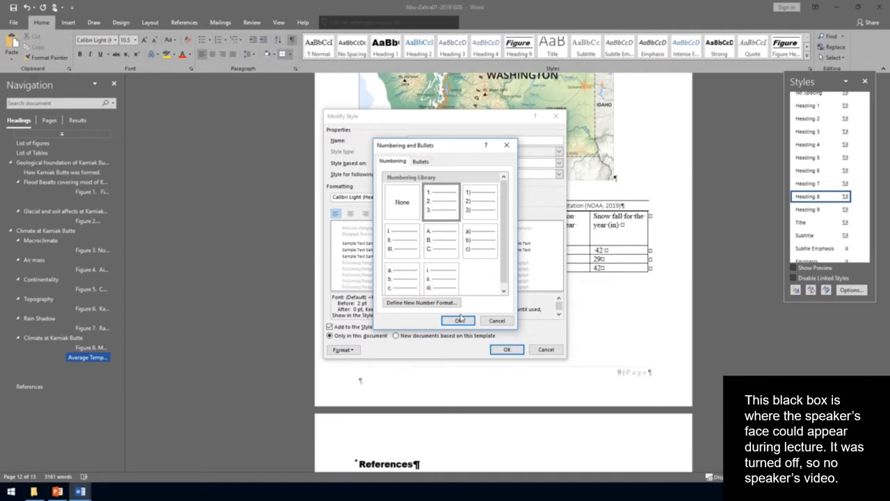
left_click(459, 319)
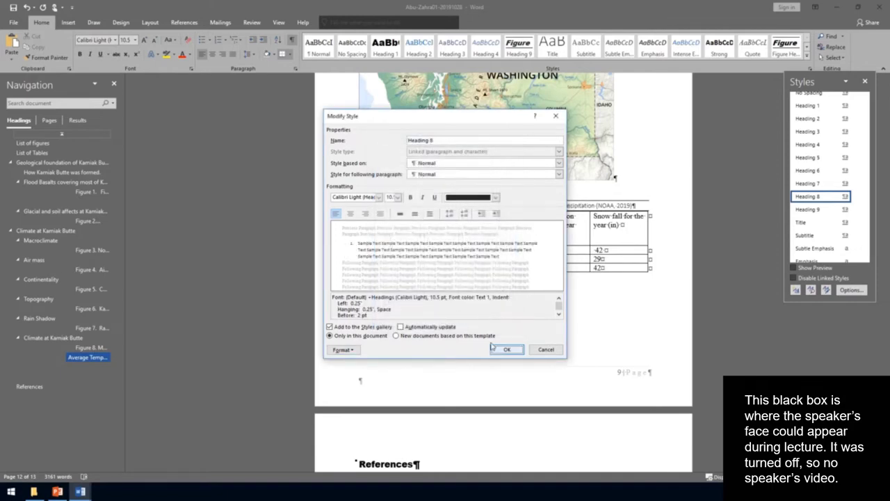
Define a 'Table 1' number format for Heading 8 and save the style.
left_click(345, 349)
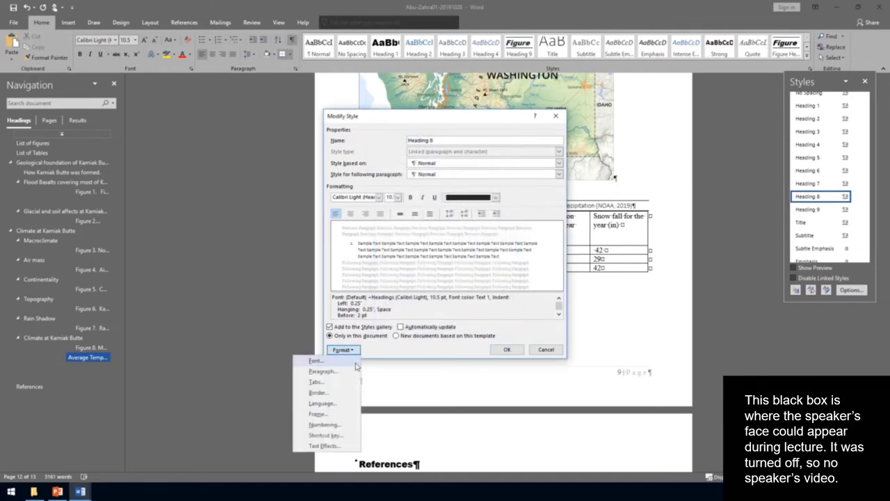
left_click(324, 425)
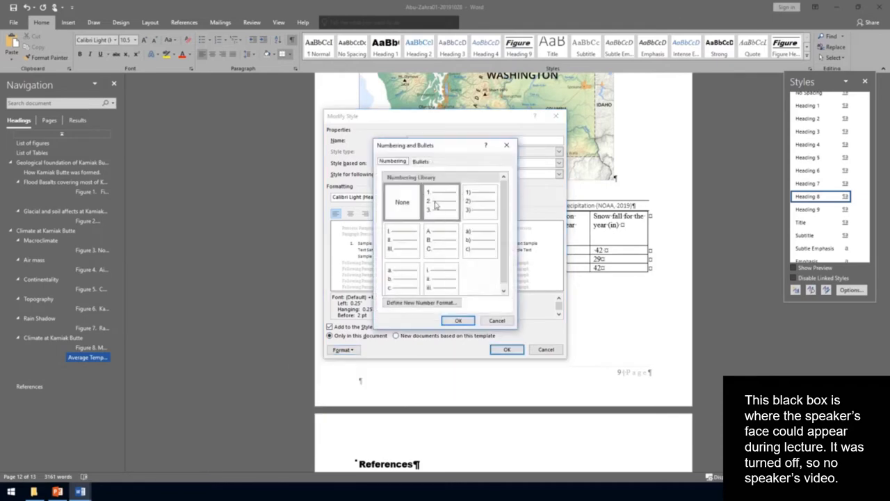
left_click(436, 204)
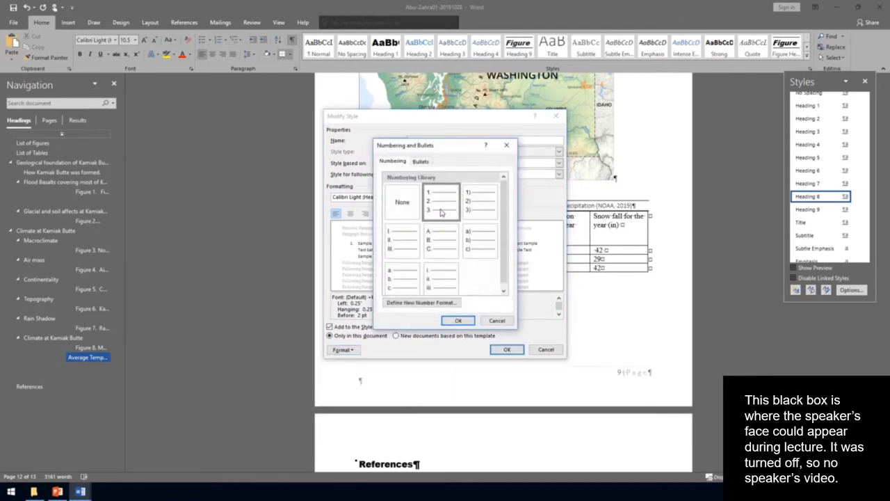
left_click(422, 303)
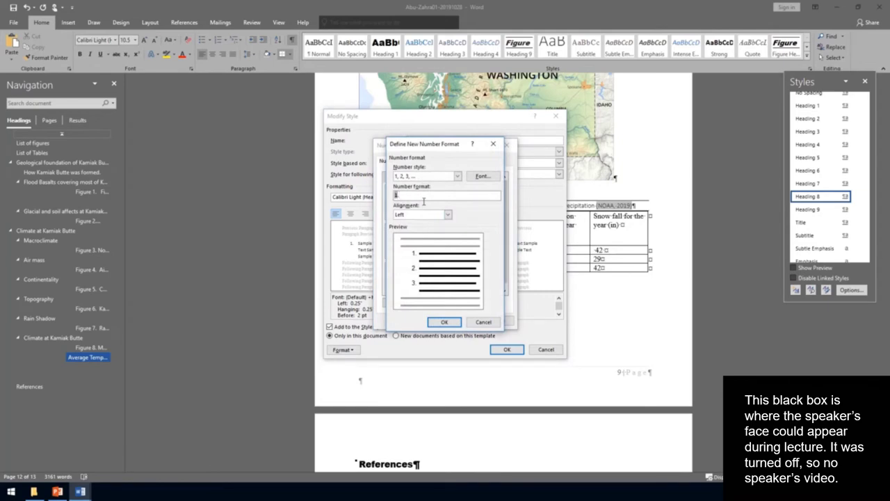
type("Tav")
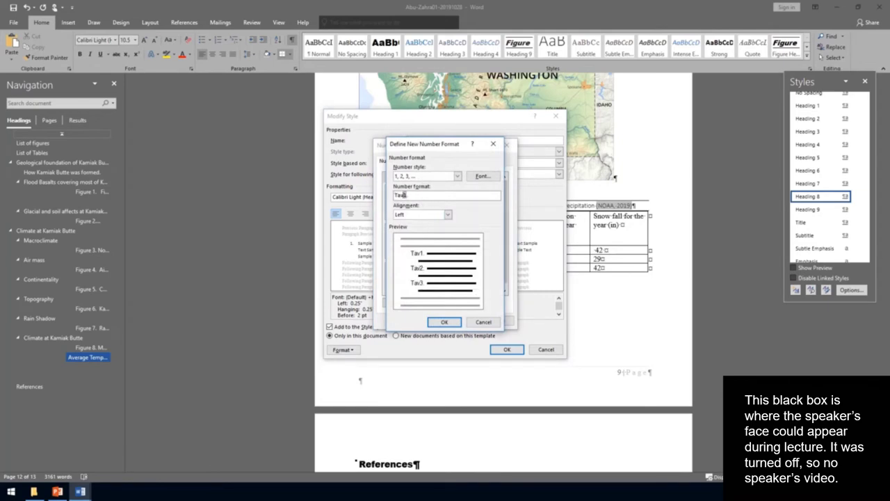
key("BackSpace")
type("bla")
key("BackSpace")
type("e")
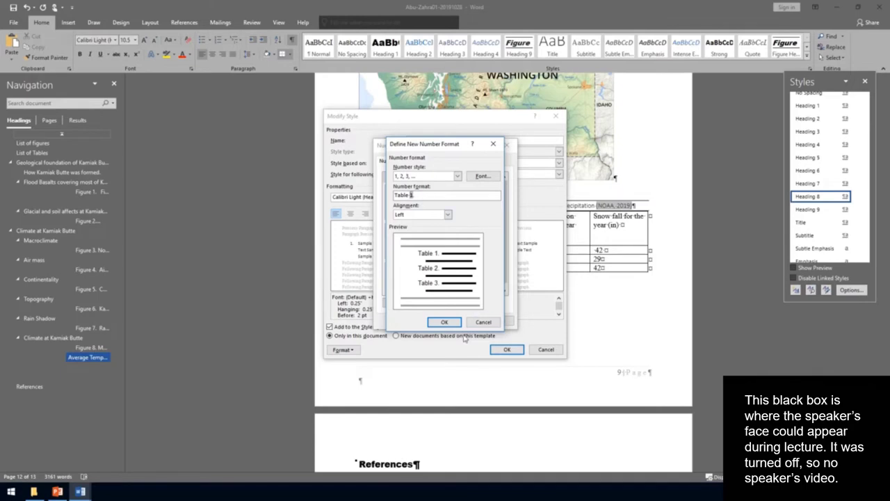
left_click(448, 322)
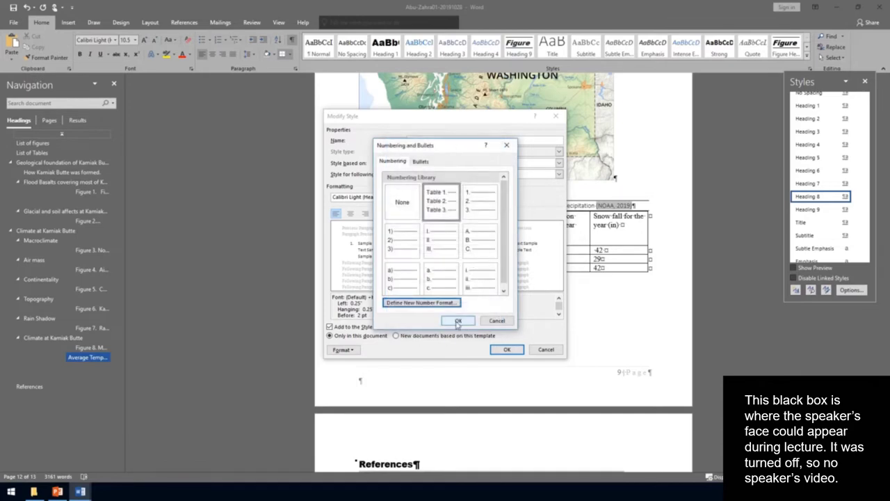
left_click(446, 321)
left_click(504, 349)
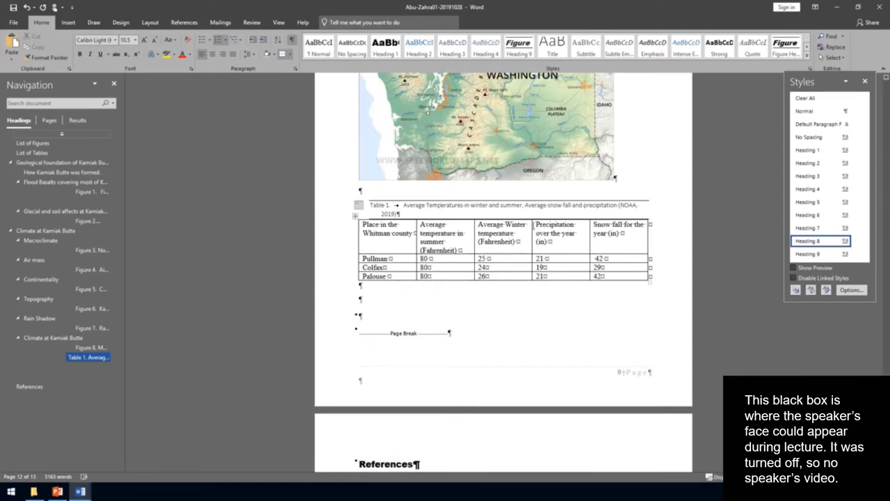
Update the References bibliography field so it lists Freeworldmaps.net through NOAA (2019).
scroll(525, 230, "down", 3)
scroll(525, 230, "down", 6)
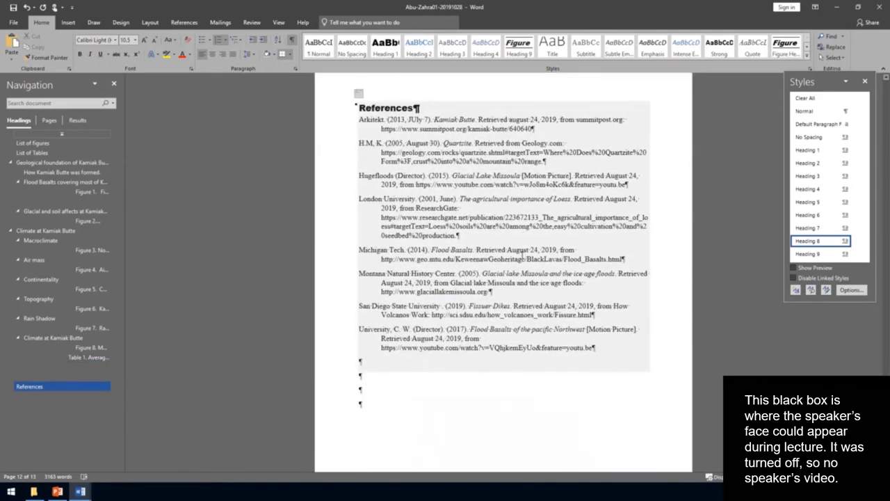
scroll(518, 255, "up", 1)
key("ctrl+a")
right_click(490, 221)
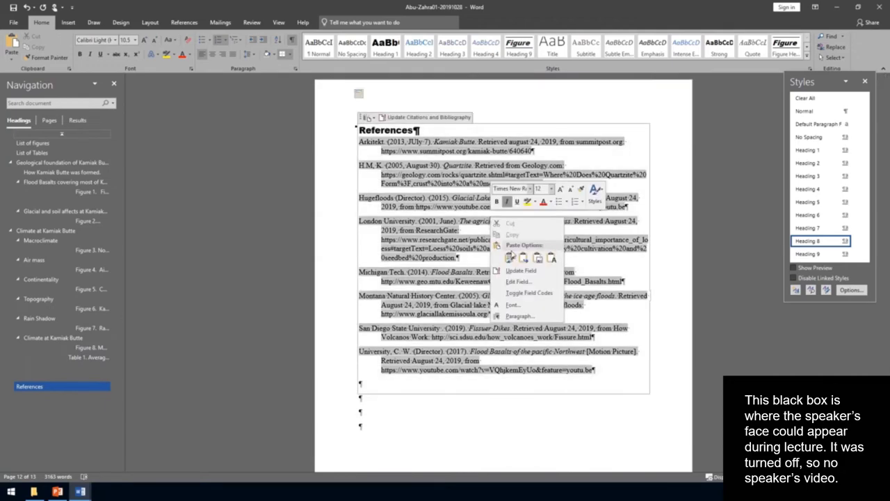
left_click(525, 270)
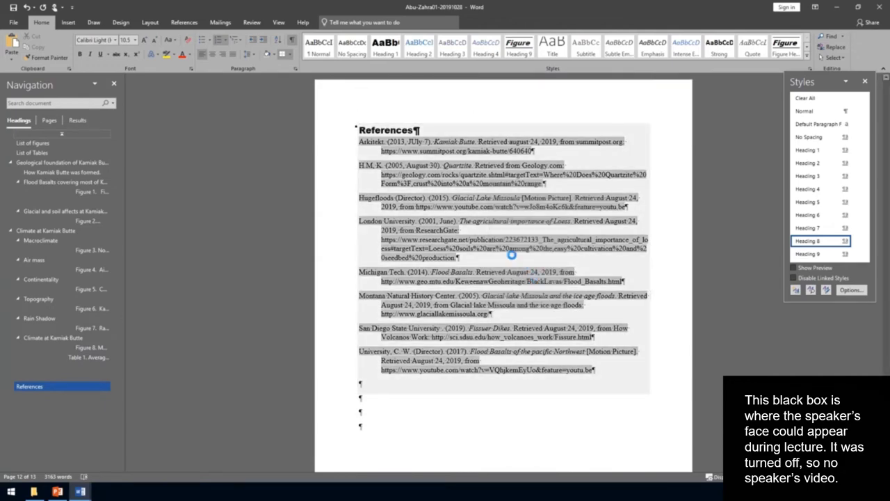
scroll(529, 261, "down", 4)
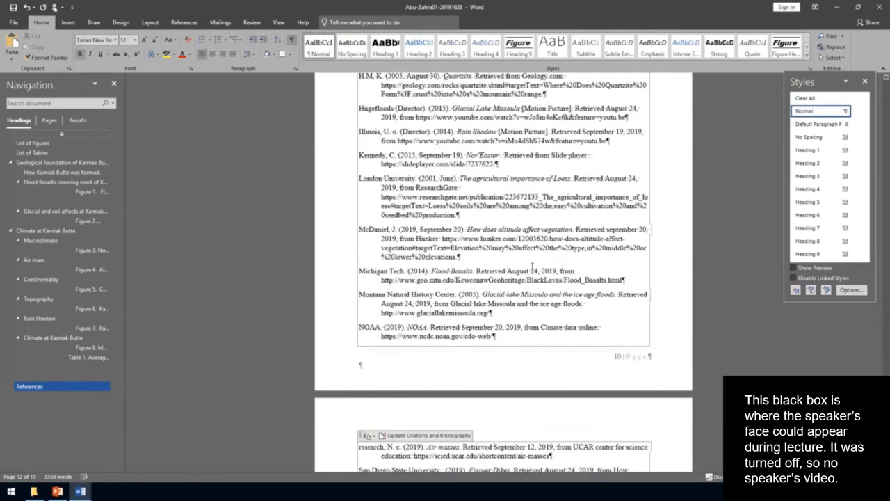
scroll(533, 262, "up", 2)
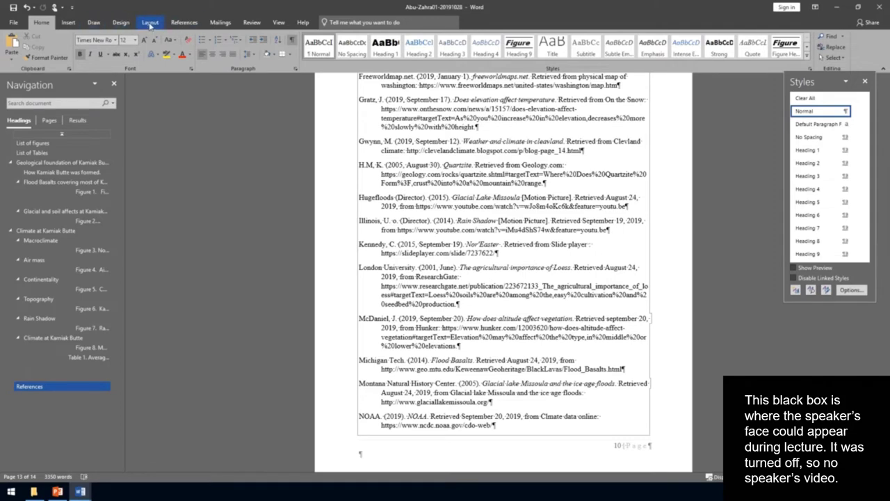
Review the report's sources, Gratz through NOAA (2019), in Source Manager, then close it and the Styles pane.
left_click(187, 24)
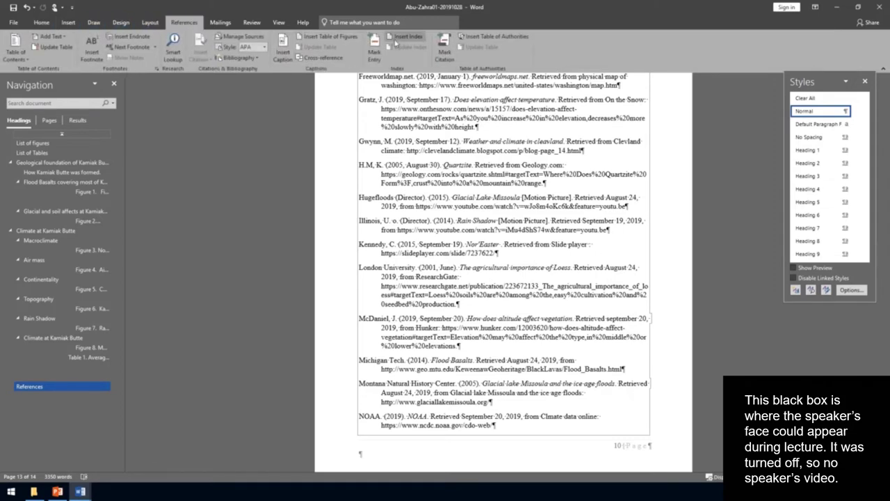
left_click(237, 37)
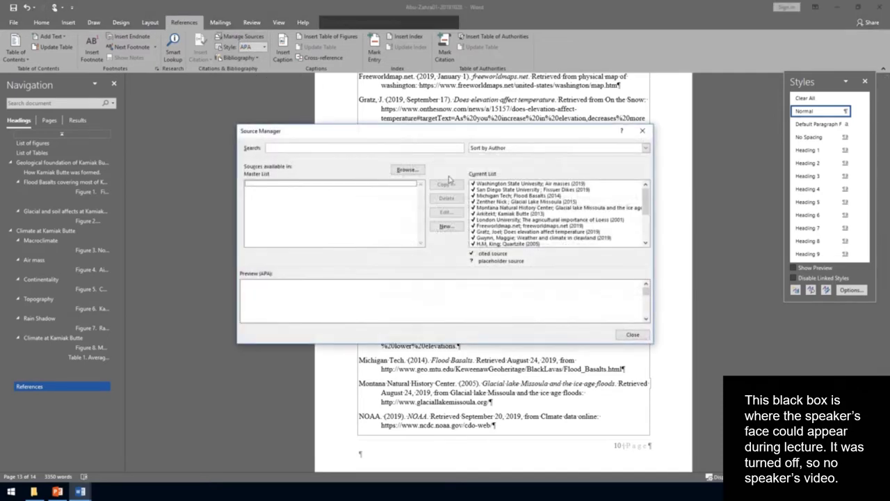
scroll(645, 243, "down", 3)
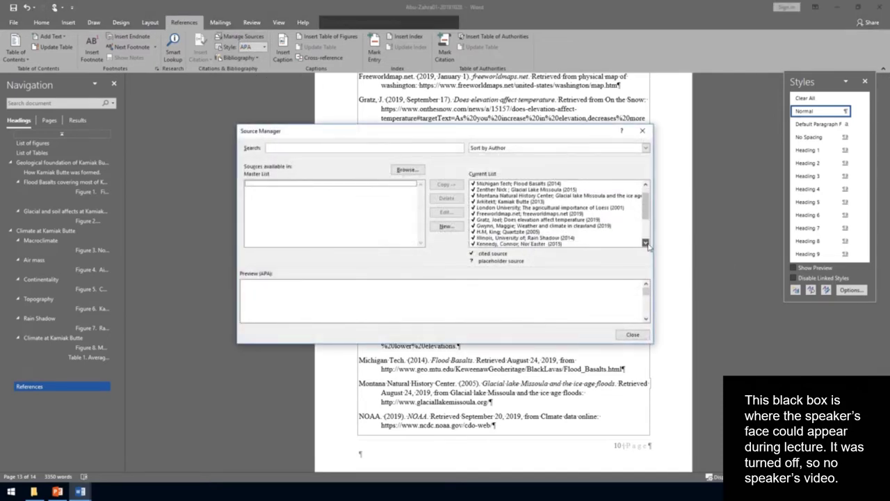
left_click(646, 243)
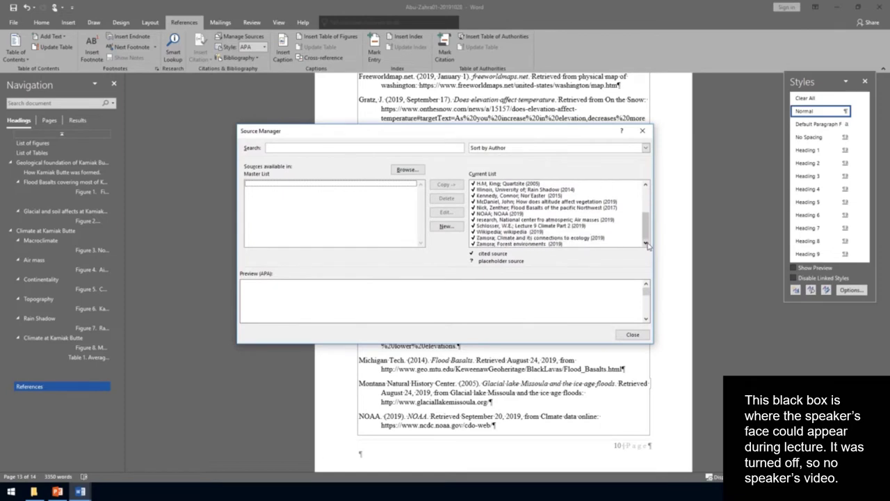
left_click_drag(646, 235, 646, 195)
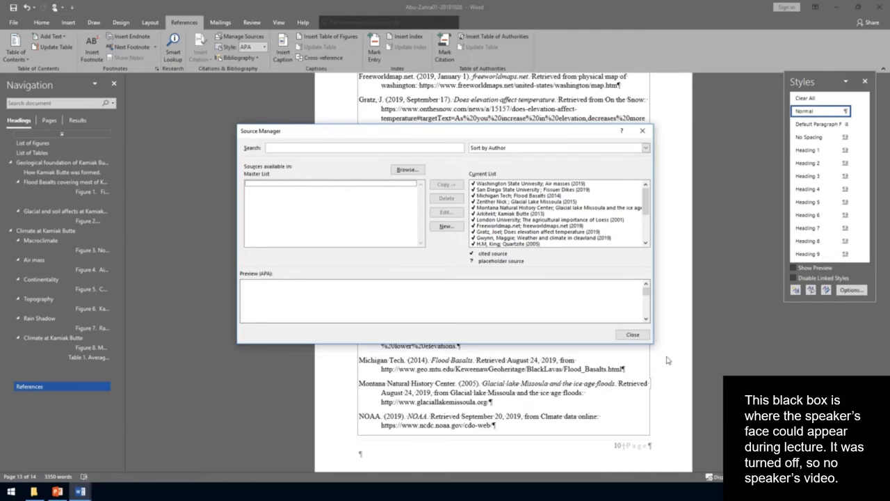
left_click(632, 334)
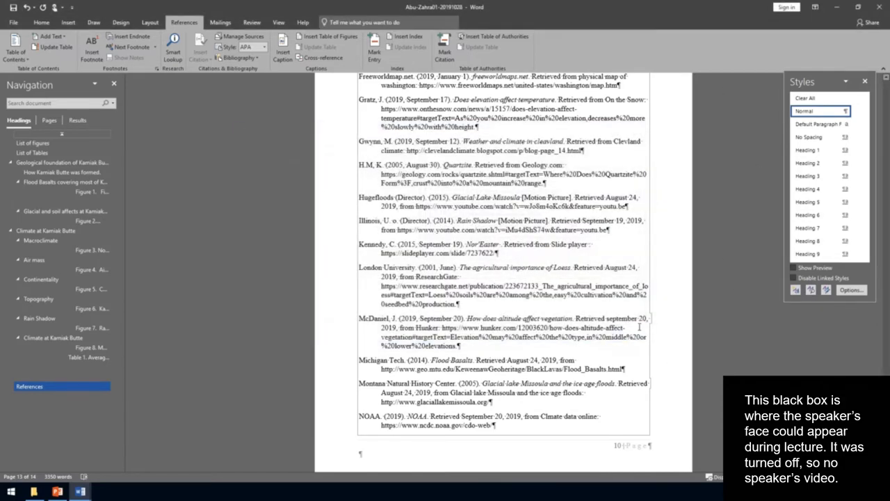
left_click(866, 80)
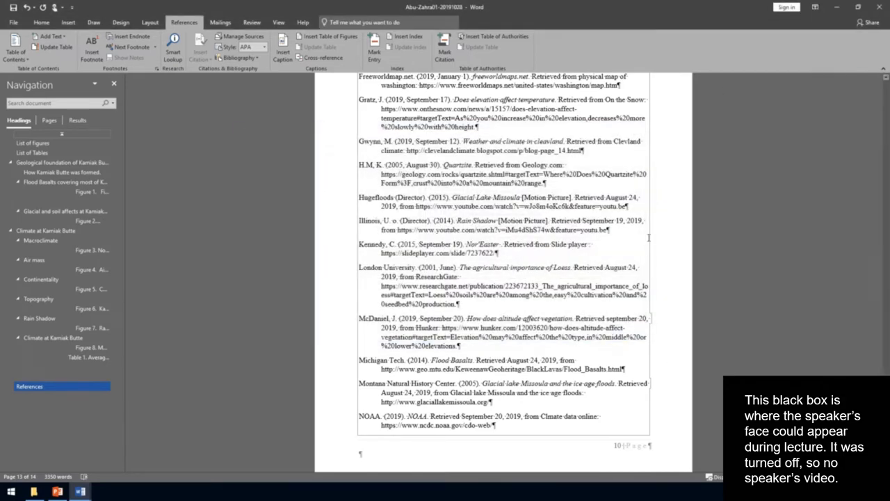
Open the Abu-Zahra03 report from the Abu-Zahra folder and scroll into its content.
left_click(18, 26)
left_click(18, 79)
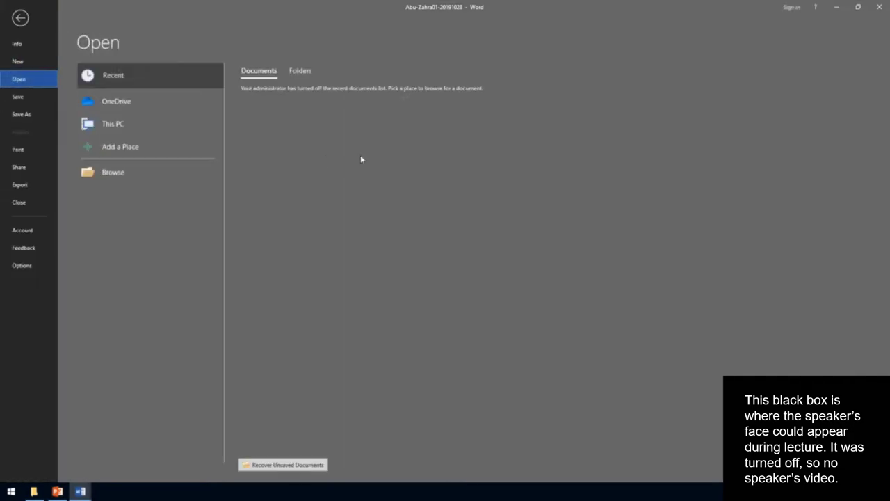
left_click(144, 178)
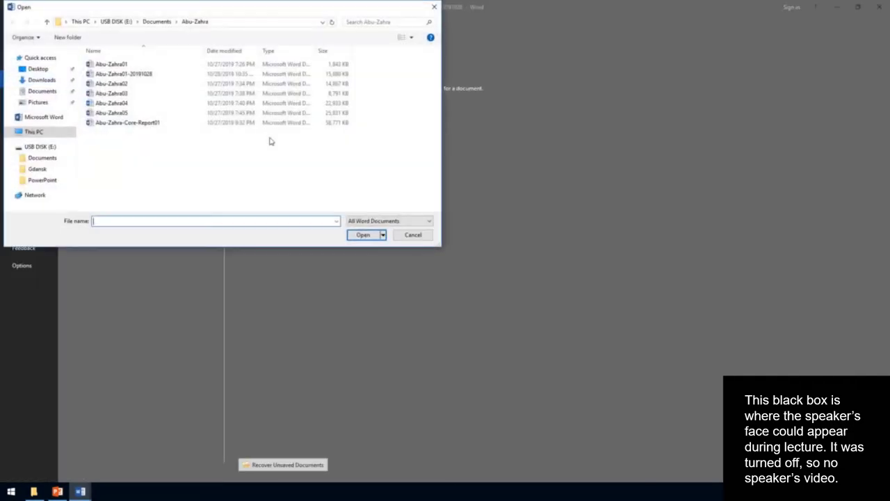
double_click(129, 92)
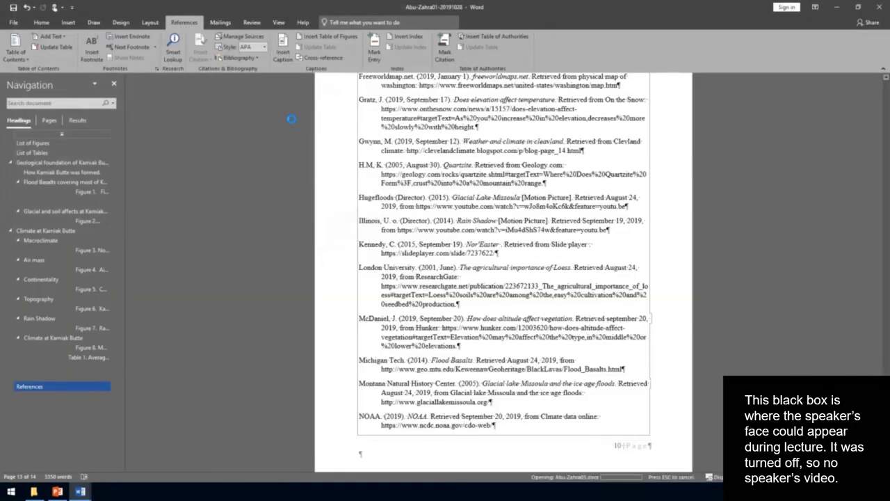
scroll(557, 272, "down", 5)
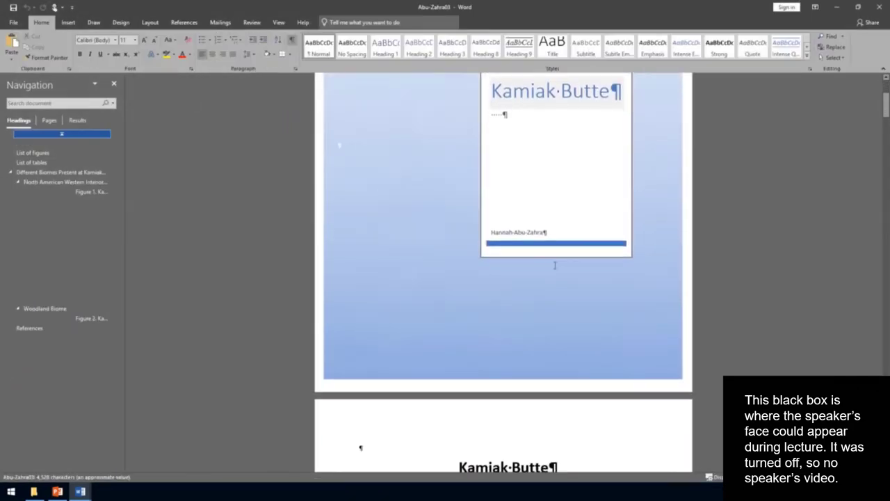
Select from the Different Biomes heading through the Woodland Biome Figure 2, excluding References.
scroll(554, 265, "down", 10)
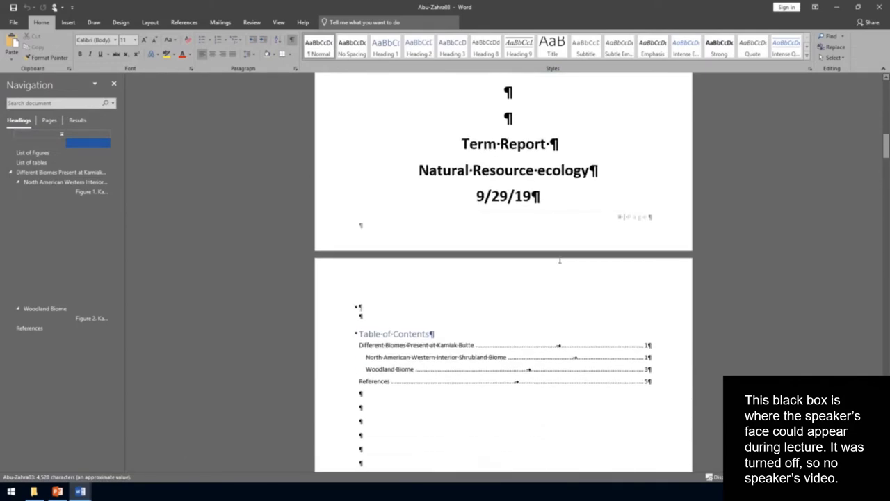
scroll(563, 264, "down", 10)
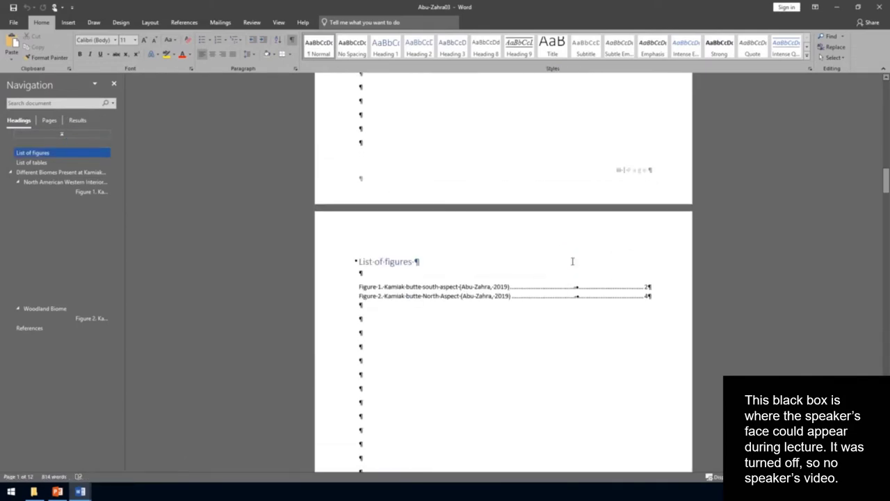
scroll(572, 261, "down", 10)
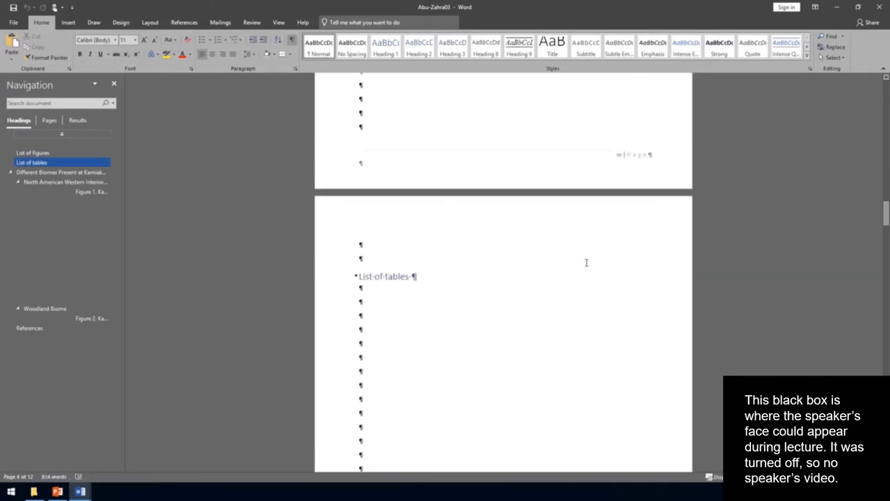
scroll(587, 262, "down", 10)
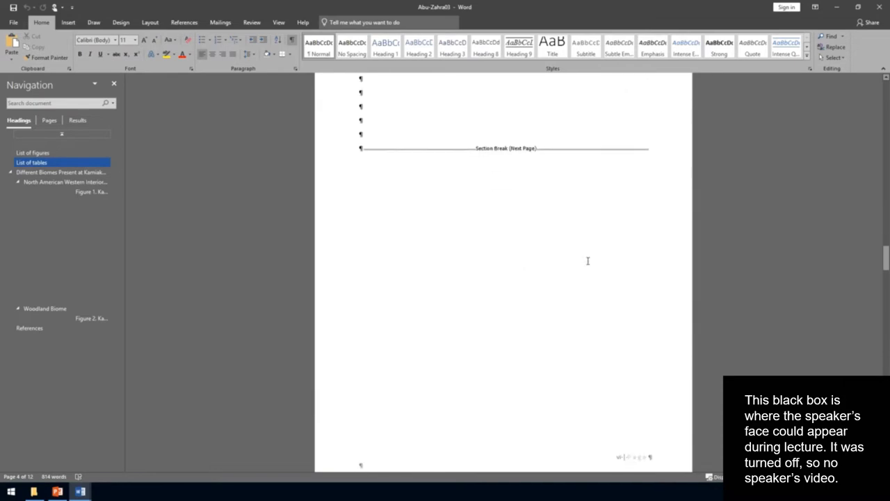
scroll(587, 260, "down", 10)
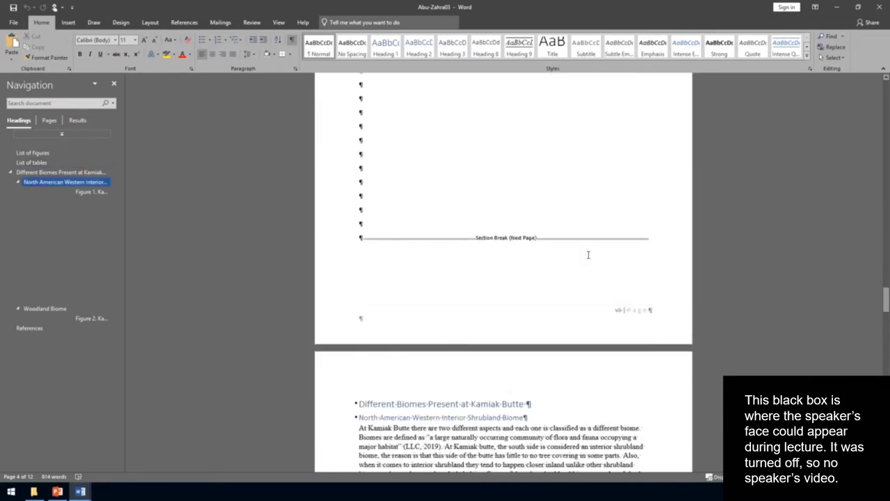
scroll(587, 254, "down", 5)
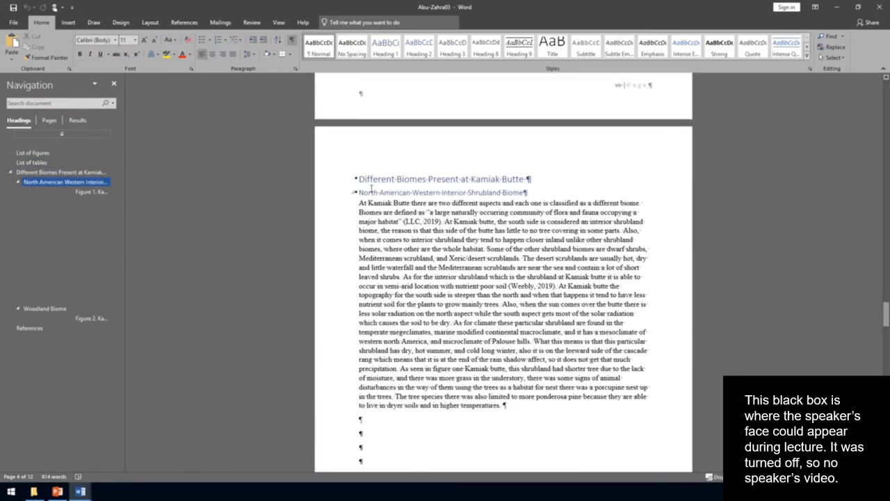
left_click(362, 182)
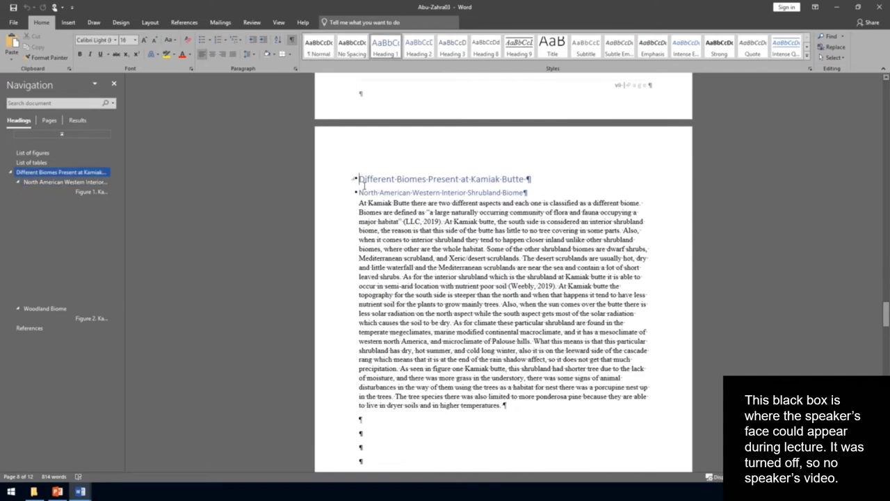
key("ctrl+shift+Down")
key("ctrl+shift+Down")
key("ctrl+shift+Down")
key("ctrl+shift+Down")
key("ctrl+shift+Down")
key("ctrl+shift+Down")
key("ctrl+shift+Down")
key("ctrl+shift+Down")
key("ctrl+shift+Down")
key("ctrl+shift+Down")
key("ctrl+shift+Down")
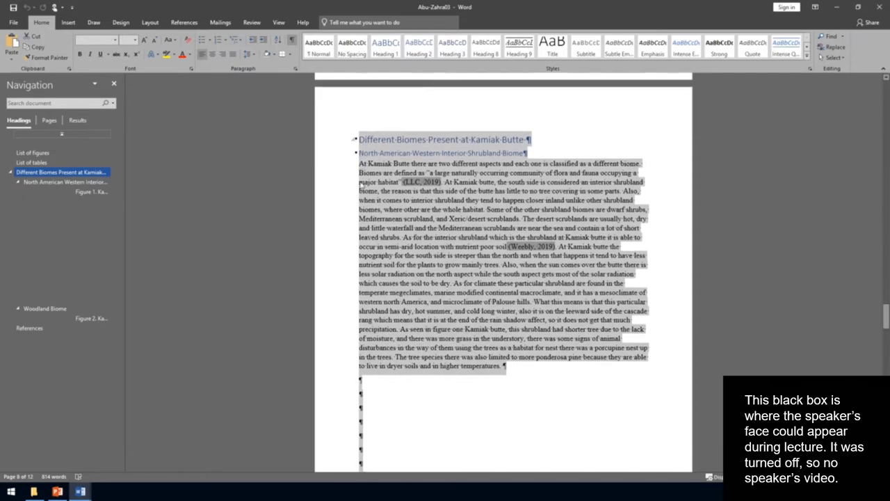
key("ctrl+shift+Down")
key("ctrl+shift+Down")
key("ctrl+shift+Down")
key("ctrl+shift+Down")
key("ctrl+shift+Down")
key("ctrl+shift+Down")
key("ctrl+shift+Down")
key("ctrl+shift+Down")
key("ctrl+shift+Down")
key("ctrl+shift+Down")
key("ctrl+shift+Down")
key("ctrl+shift+Down")
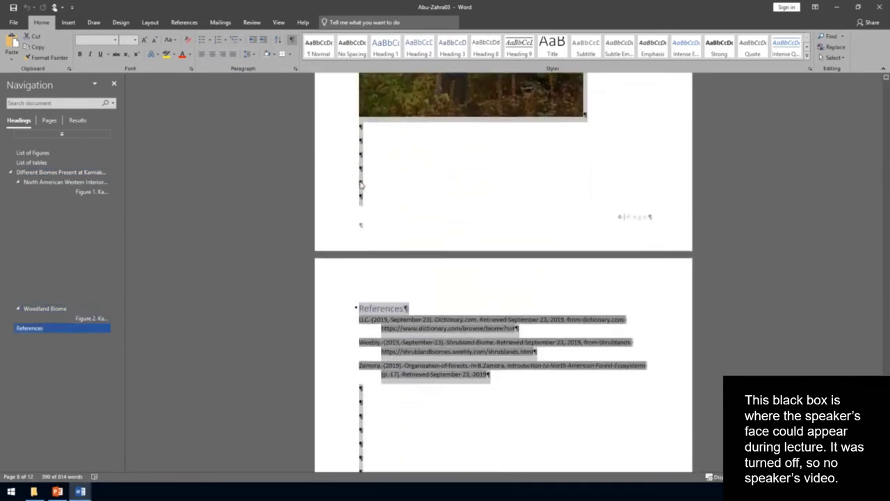
key("ctrl+shift+Up")
key("ctrl+shift+Up")
key("ctrl+shift+Up")
key("ctrl+shift+Up")
key("ctrl+shift+Up")
key("ctrl+shift+Up")
key("ctrl+shift+Up")
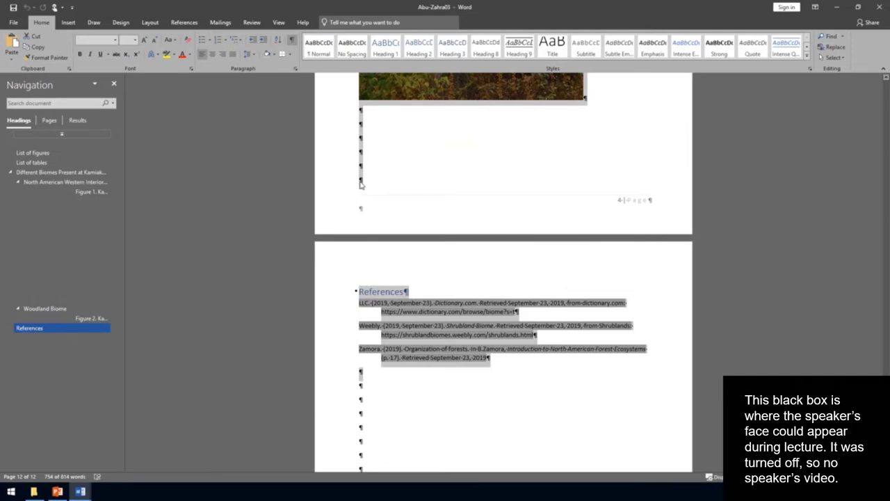
key("shift+Up")
key("shift+Up")
key("shift+Up")
key("shift+Up")
key("shift+Up")
key("shift+Up")
key("shift+Up")
key("shift+Up")
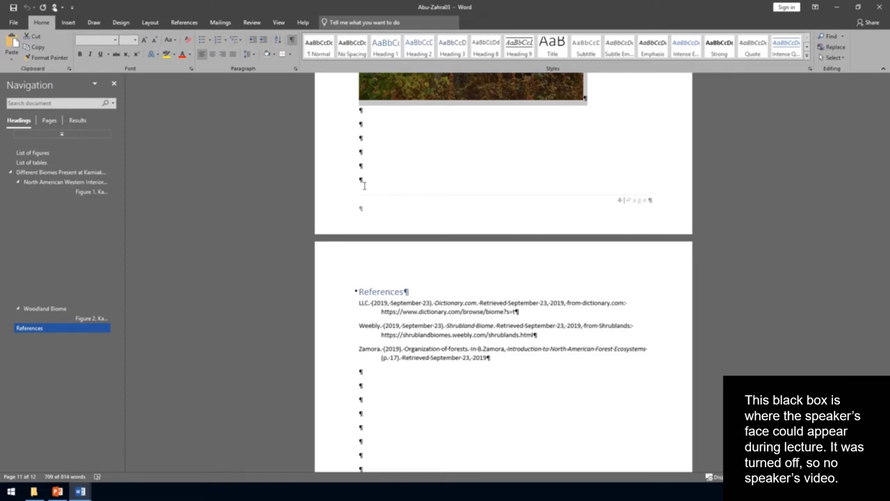
Deselect the copied section, add tabs below Figure 2, and bring up the other Word documents.
left_click(363, 184)
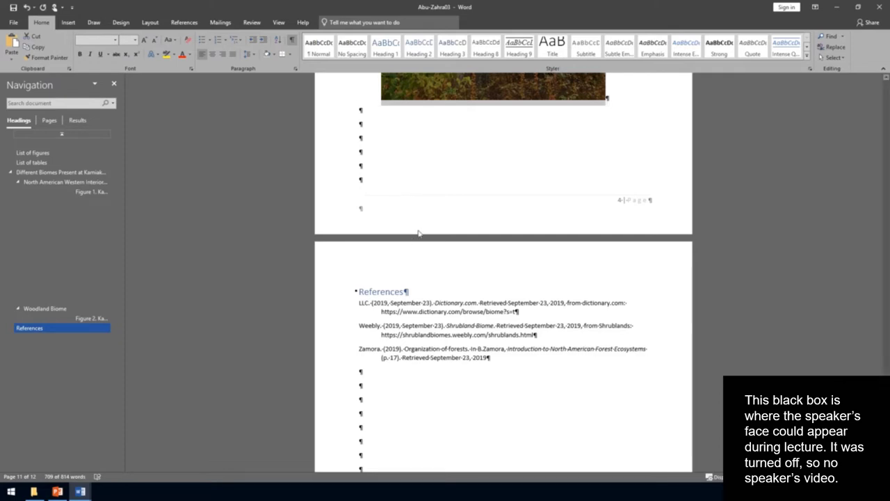
scroll(425, 214, "up", 1)
scroll(410, 201, "up", 1)
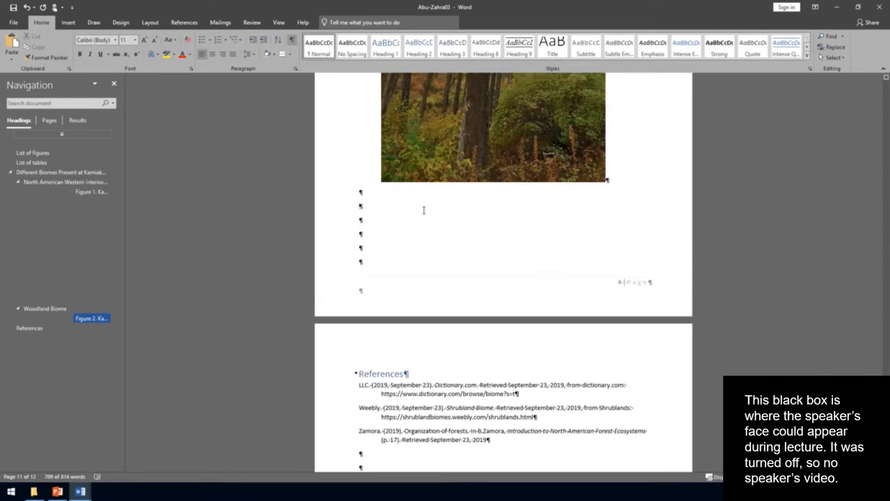
scroll(505, 225, "up", 3)
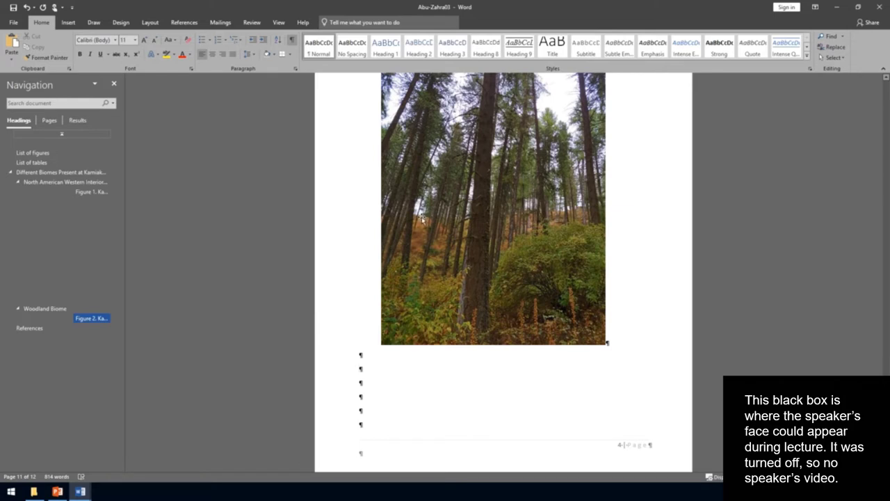
key("Tab")
key("Tab")
key("Tab")
left_click(85, 493)
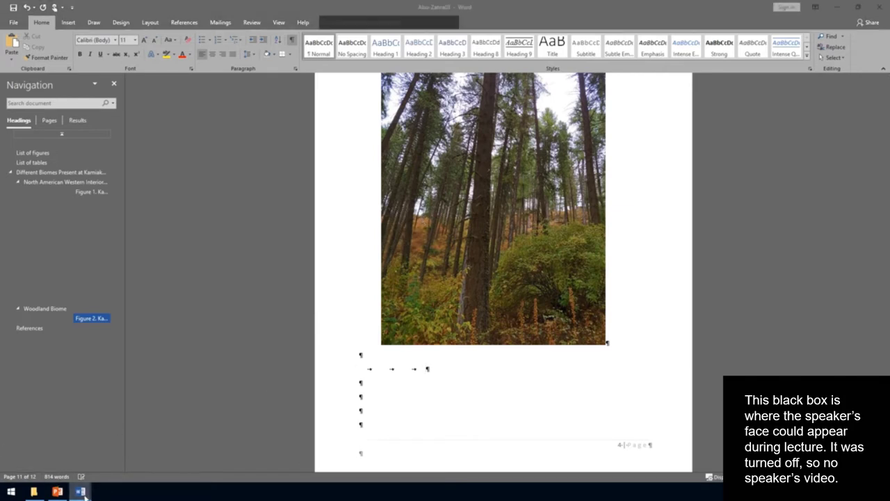
left_click(72, 464)
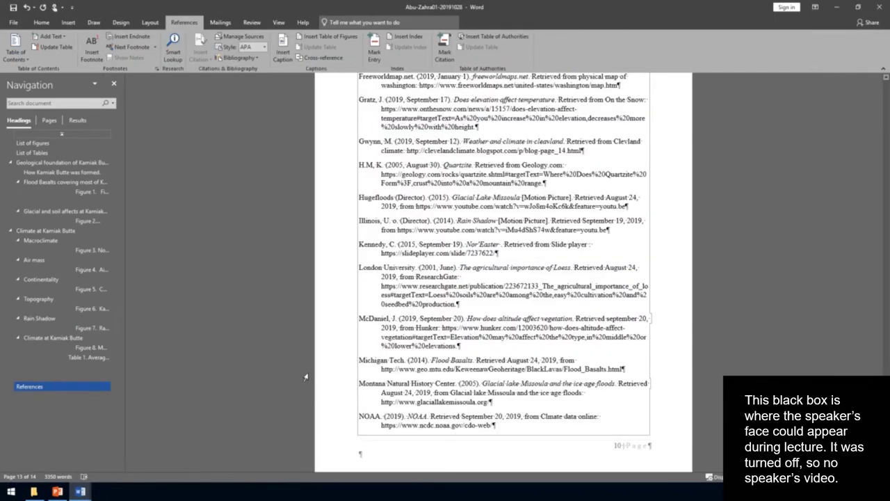
scroll(304, 376, "up", 10)
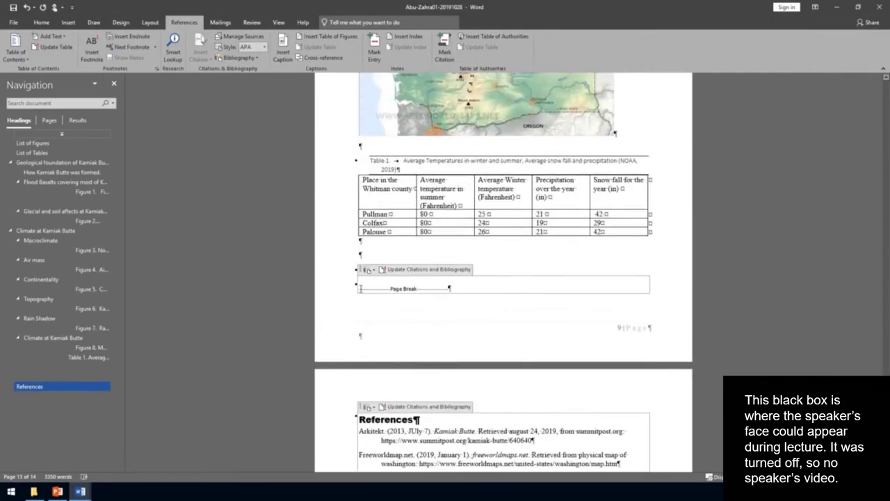
left_click(376, 260)
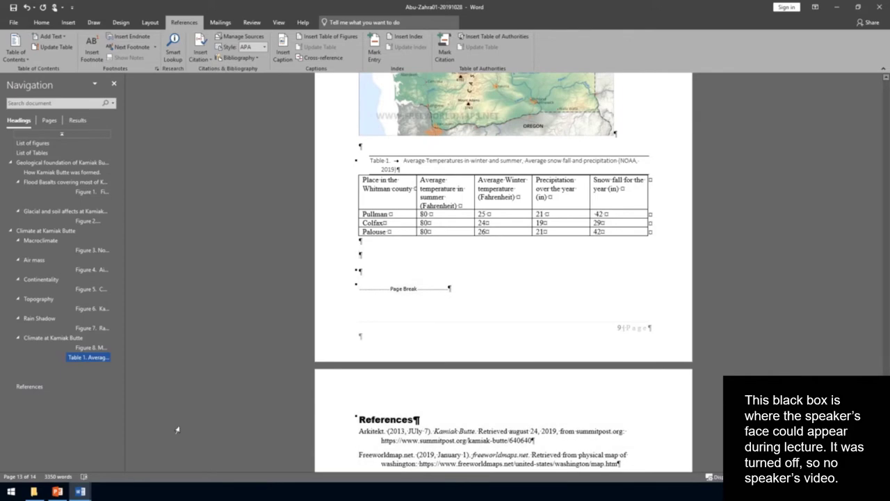
key("ctrl+v")
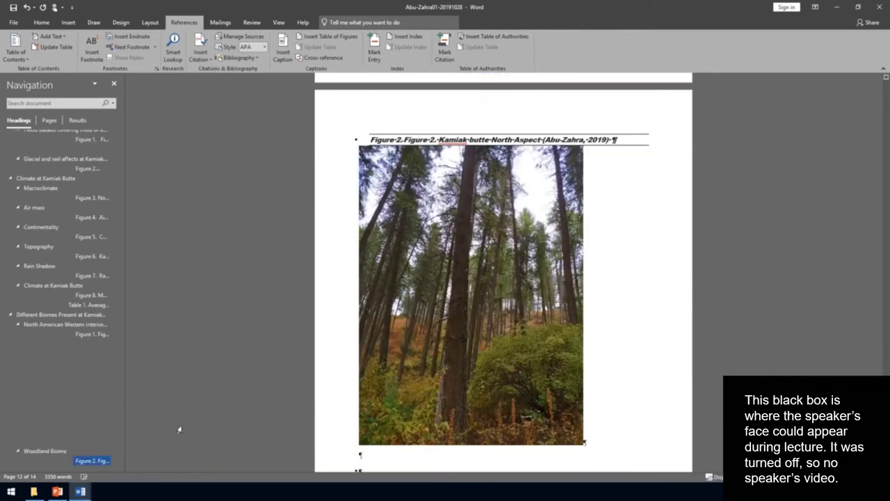
scroll(442, 379, "up", 1)
scroll(456, 336, "up", 10)
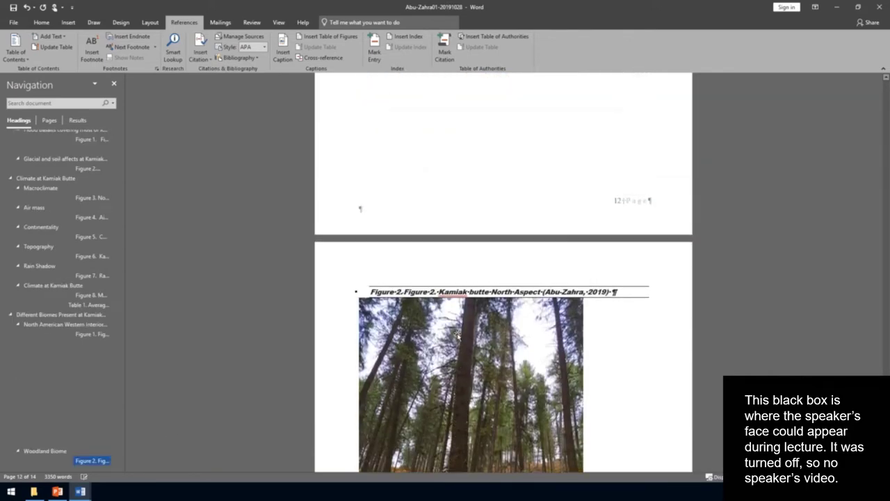
scroll(452, 332, "up", 8)
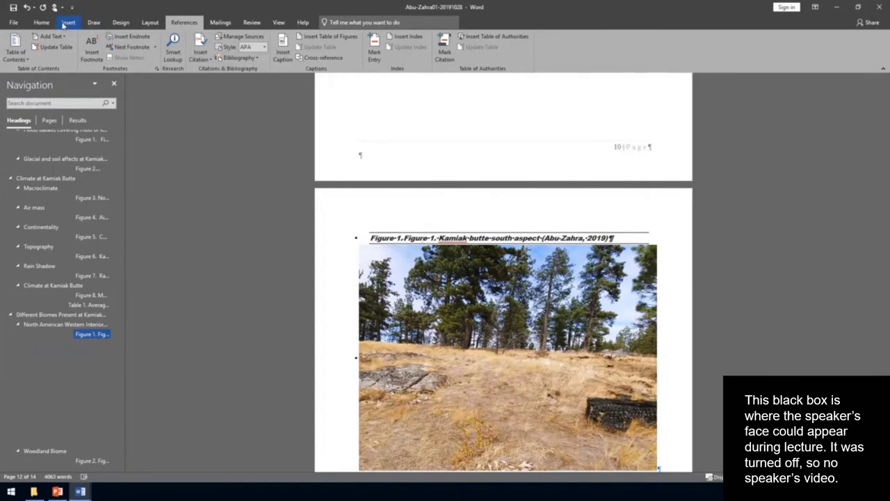
Apply the Figure (Heading 9) style to the south aspect caption so it becomes Figure 9.
left_click(42, 22)
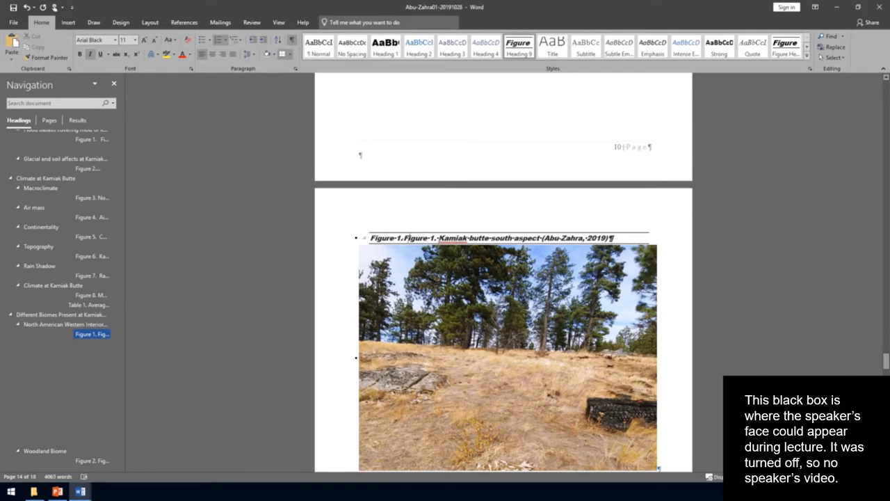
left_click(407, 243)
left_click(419, 240)
left_click(439, 239)
key("BackSpace")
key("BackSpace")
key("BackSpace")
key("BackSpace")
key("BackSpace")
key("BackSpace")
key("BackSpace")
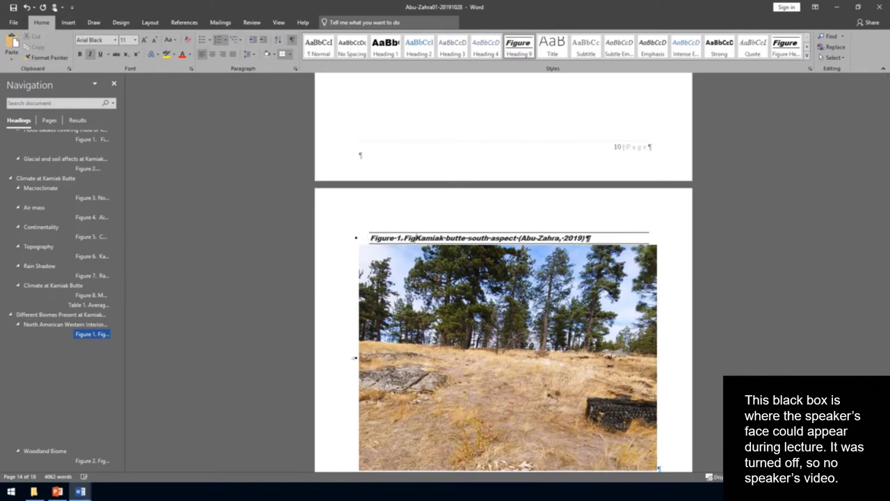
key("BackSpace")
key("BackSpace")
key("BackSpace")
key("BackSpace")
key("BackSpace")
key("BackSpace")
key("BackSpace")
key("BackSpace")
key("BackSpace")
key("BackSpace")
key("BackSpace")
key("BackSpace")
key("BackSpace")
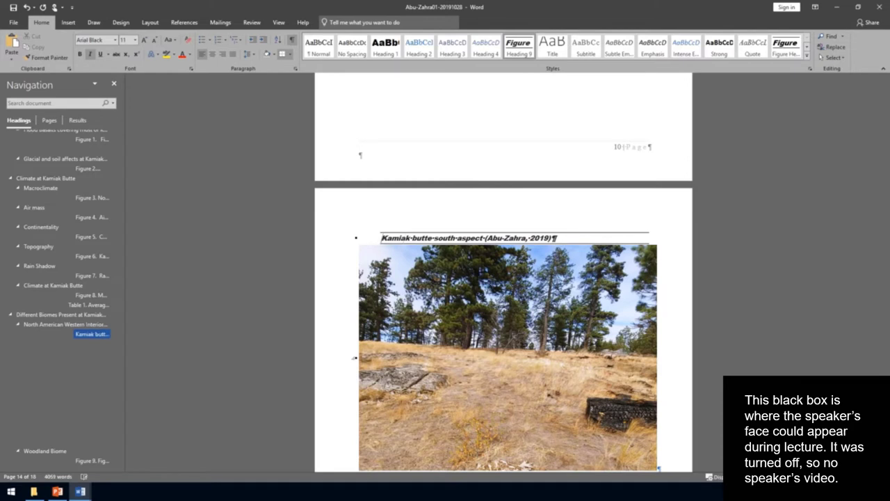
key("ctrl+z")
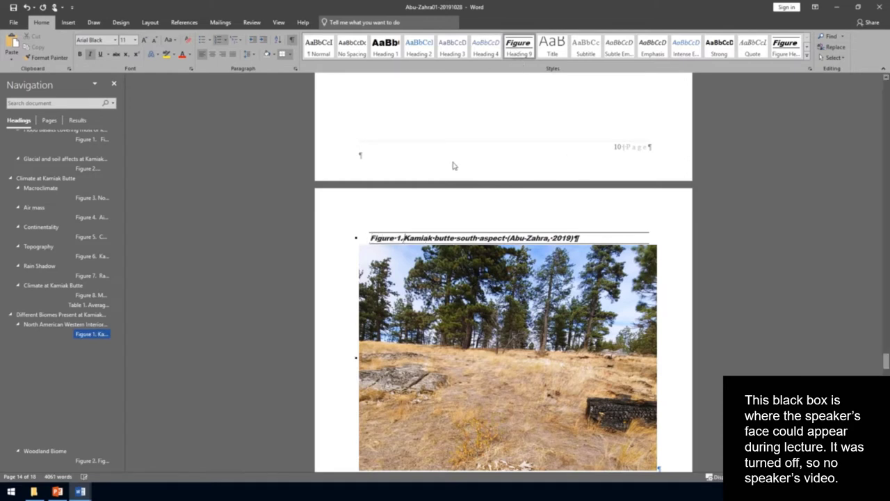
right_click(457, 238)
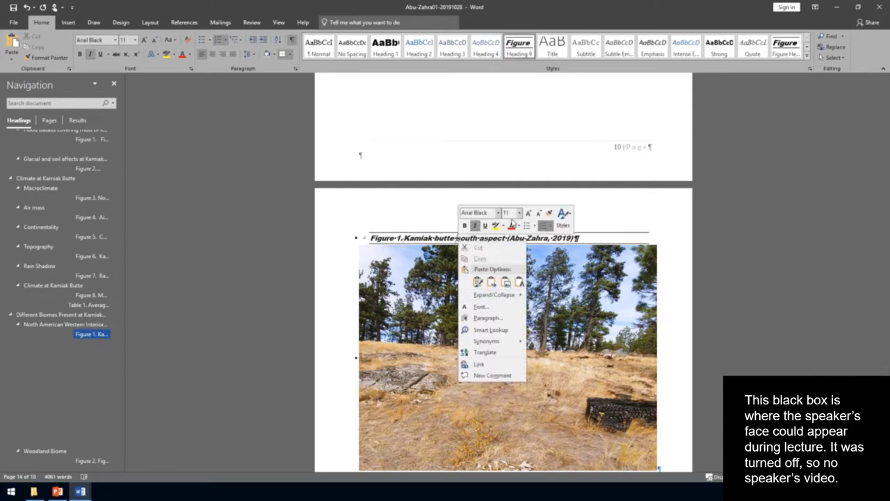
left_click(456, 238)
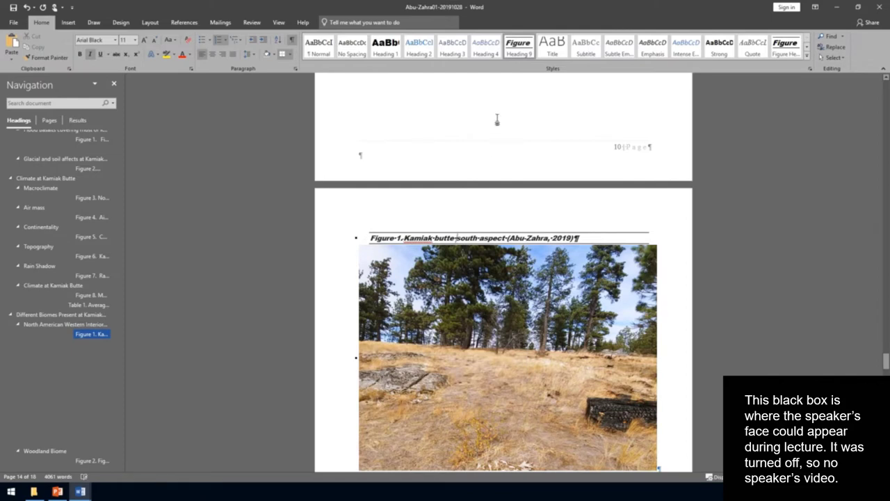
left_click(494, 57)
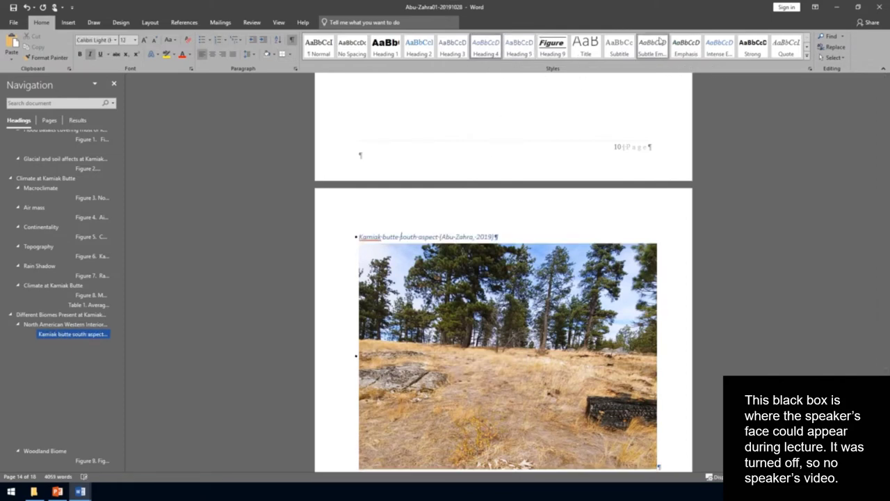
left_click(560, 47)
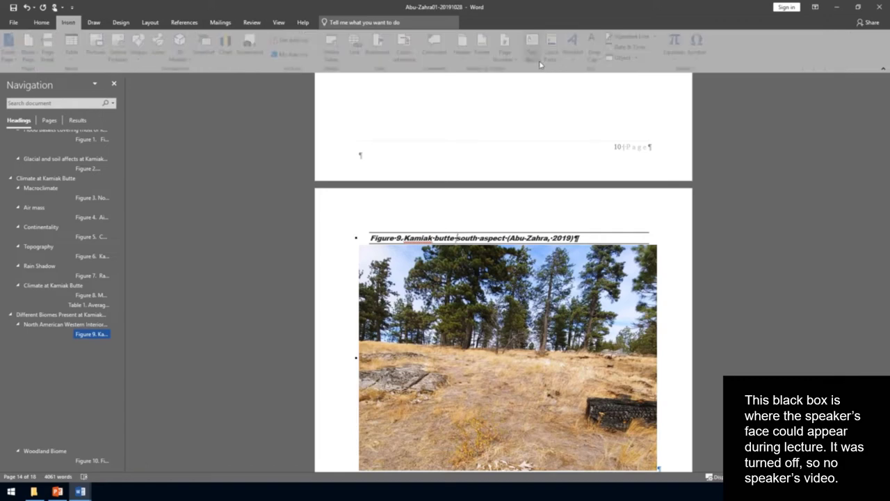
Check that the north aspect photo is now numbered Figure 10, then return to Figure 9.
left_click(278, 22)
scroll(597, 237, "down", 8)
scroll(597, 237, "down", 10)
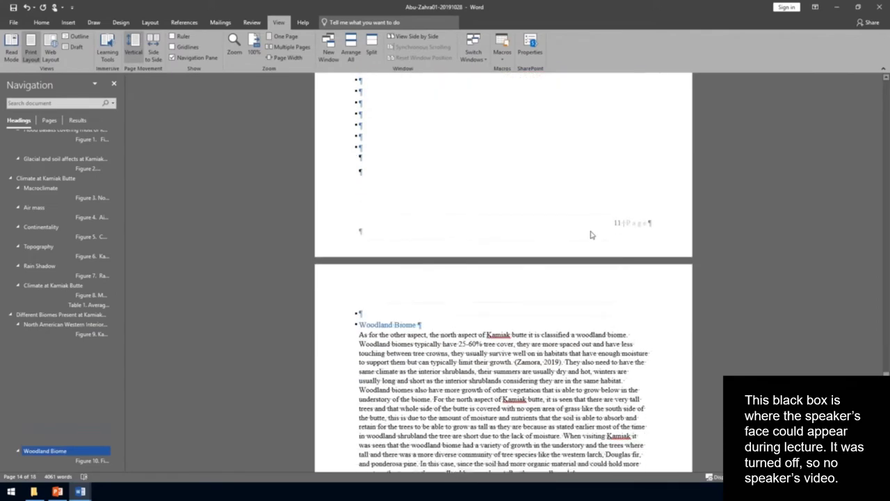
scroll(590, 236, "down", 6)
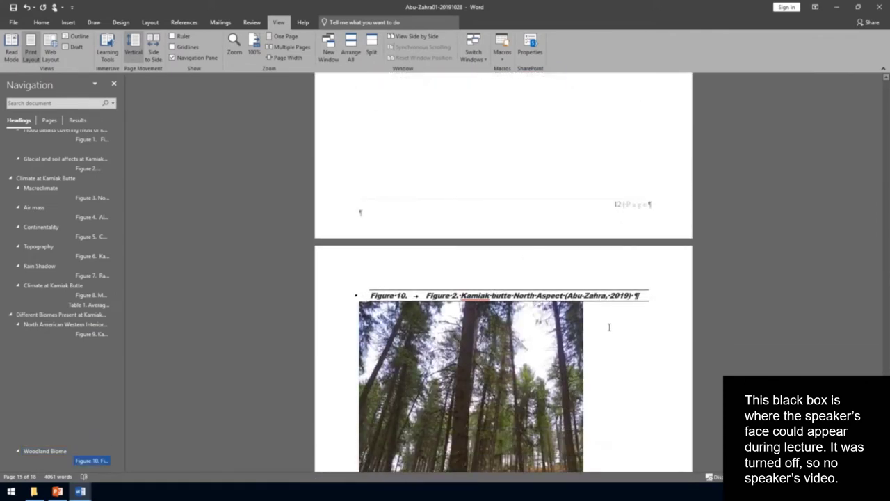
scroll(609, 327, "down", 4)
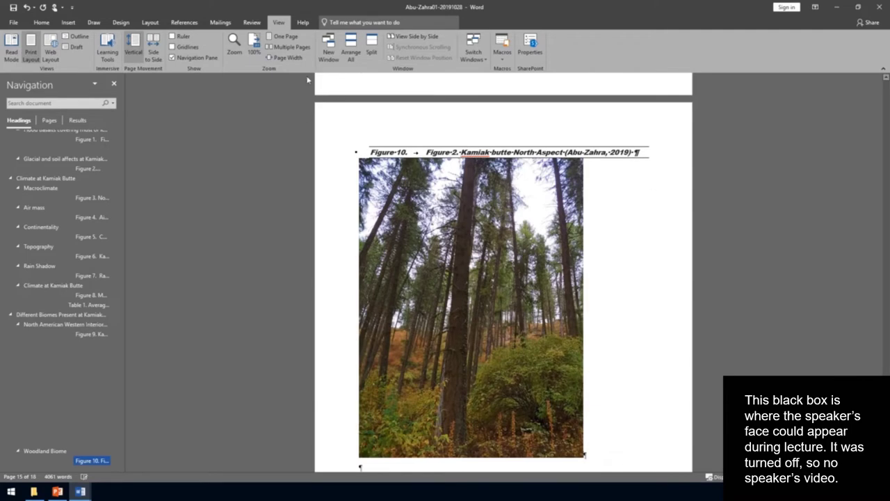
left_click(41, 22)
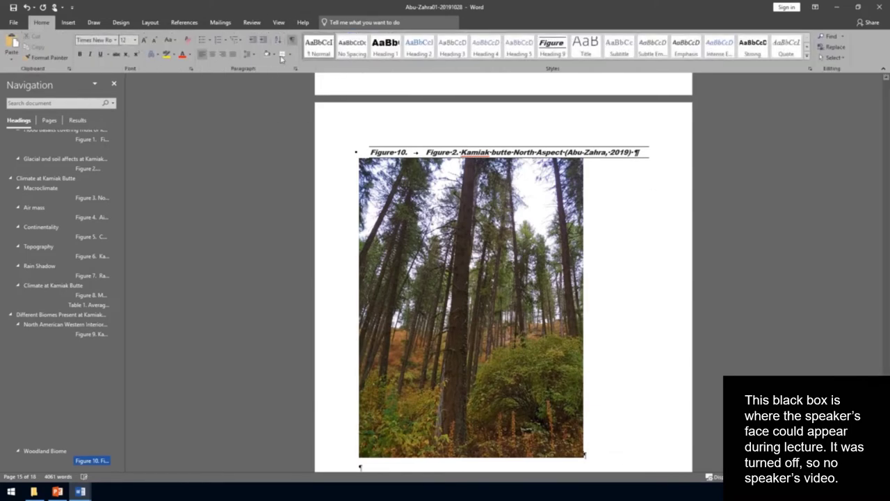
scroll(604, 226, "up", 9)
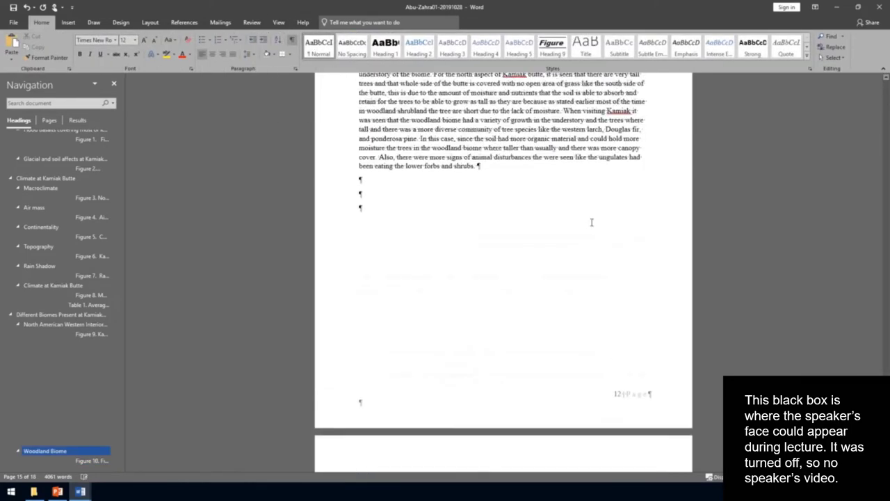
scroll(592, 222, "up", 15)
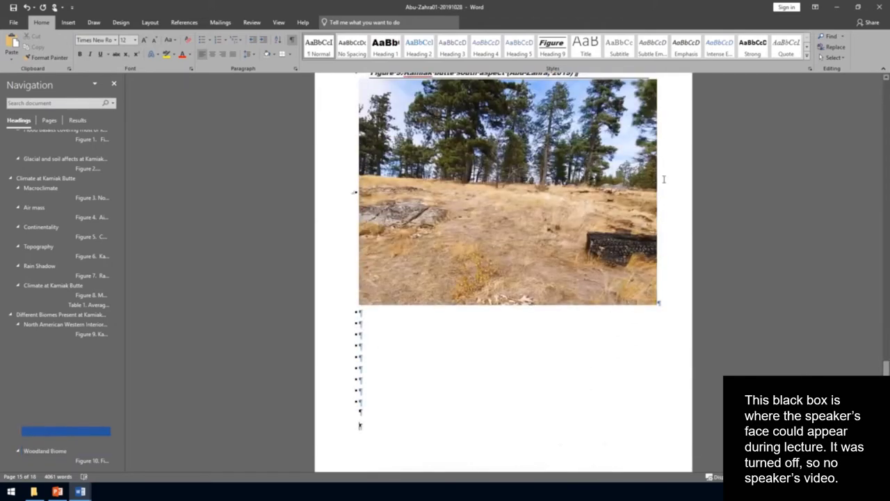
Set the blank line under the photo to Normal and delete the empty bullet lines before Woodland Biome.
left_click(670, 180)
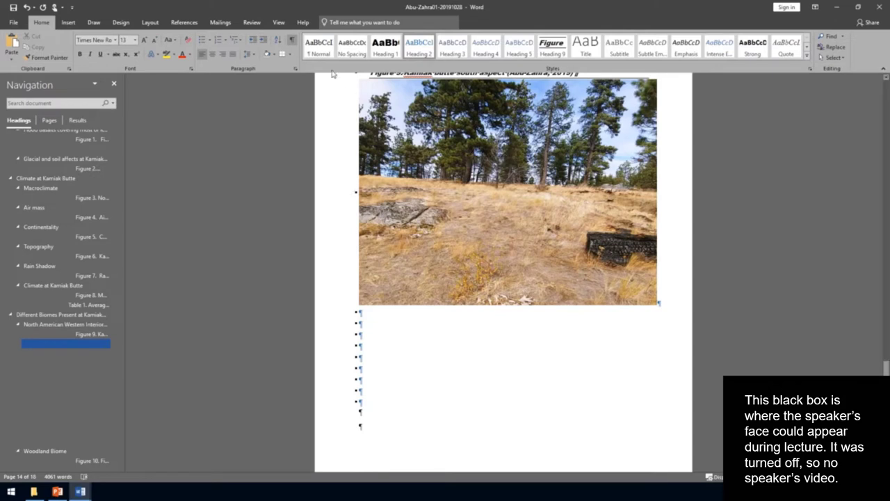
left_click(322, 49)
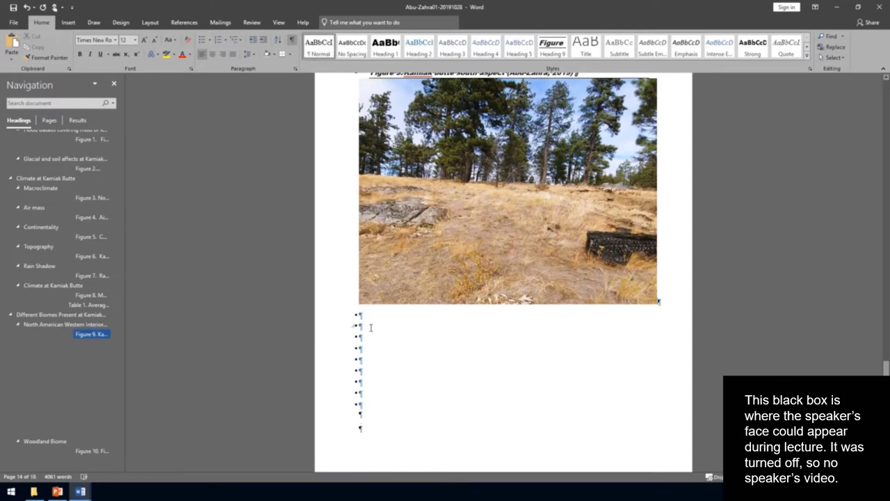
left_click_drag(358, 325, 380, 404)
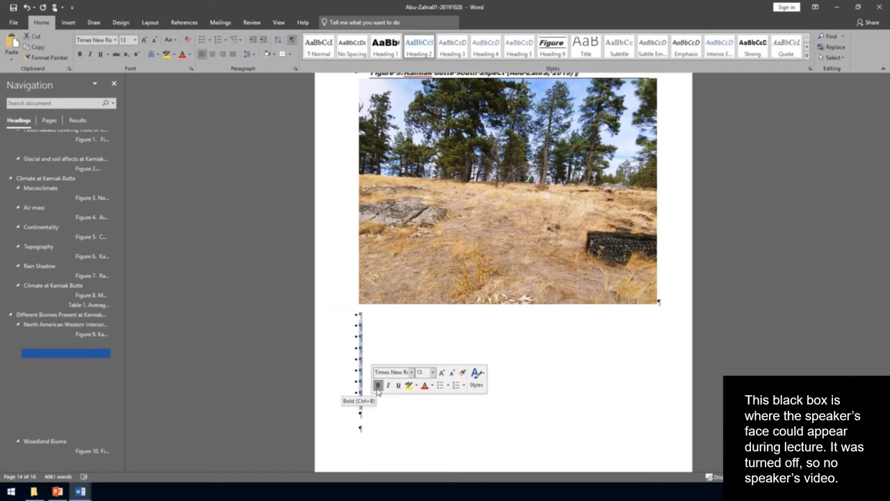
key("Delete")
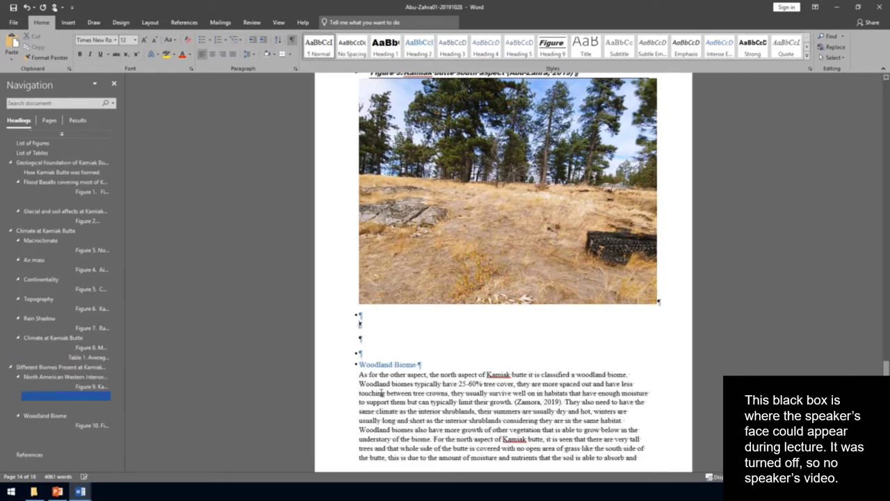
key("Delete")
key("Delete")
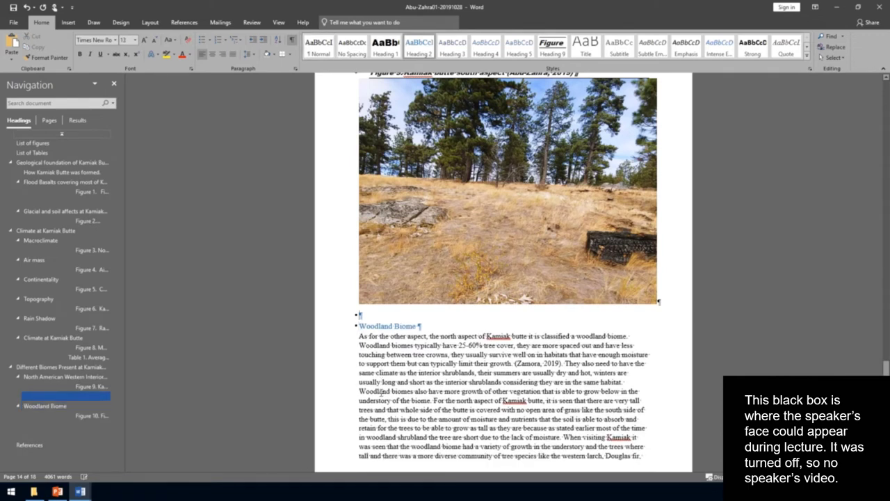
key("Delete")
scroll(476, 287, "down", 1)
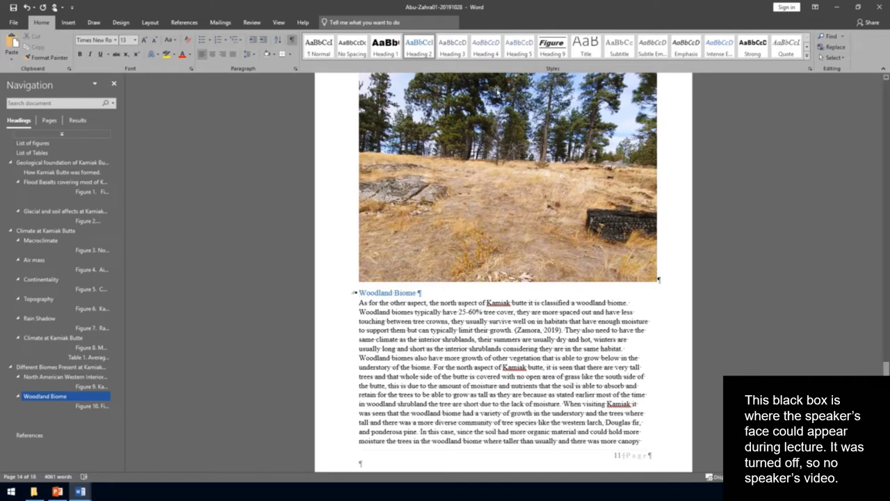
Modify the Heading 2 style's paragraph spacing to 12 pt before and 6 pt after.
right_click(419, 46)
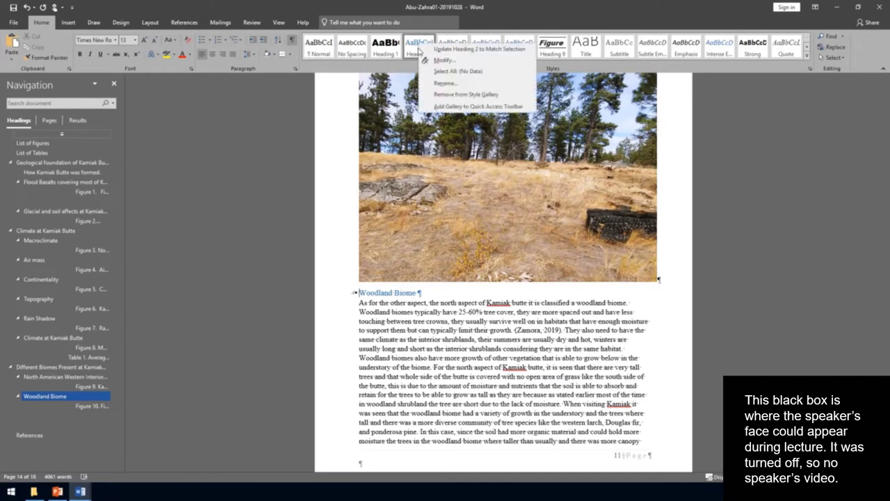
left_click(434, 65)
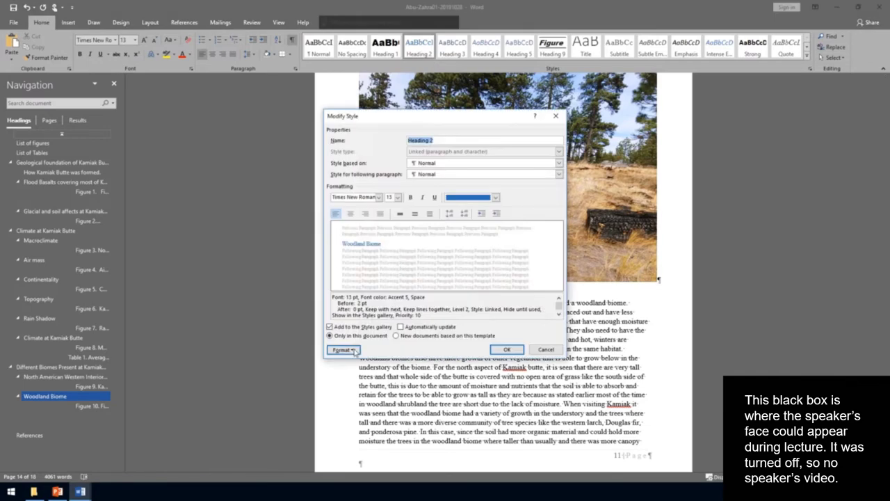
left_click(342, 349)
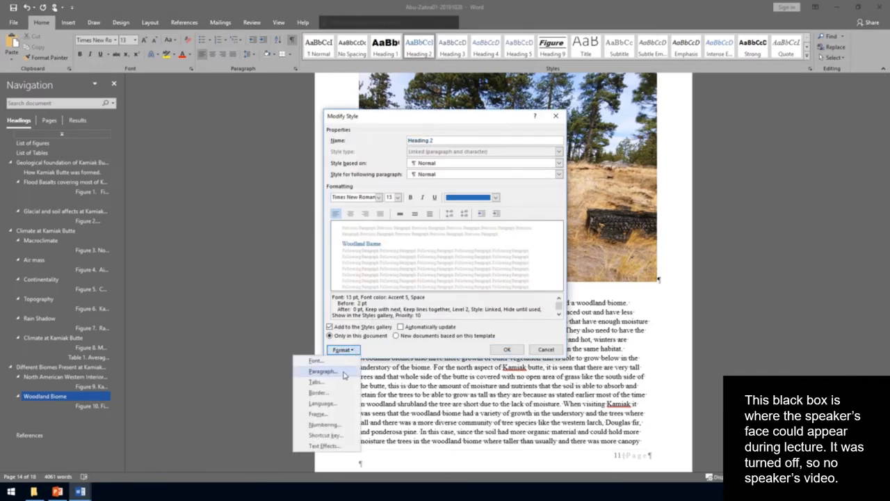
left_click(343, 376)
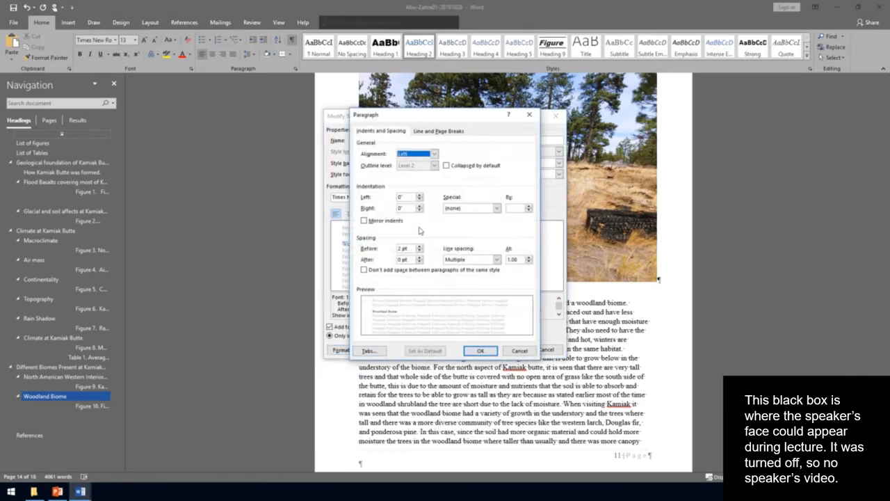
left_click(419, 246)
left_click(419, 246)
left_click(419, 257)
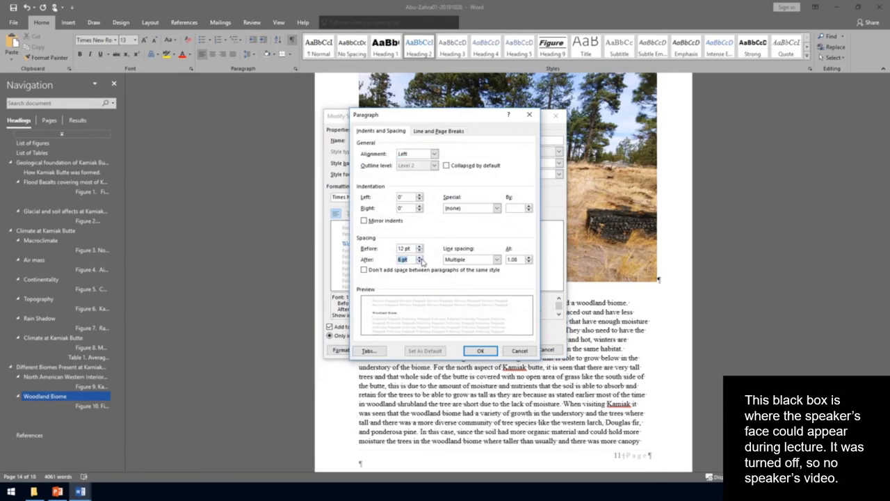
left_click(478, 350)
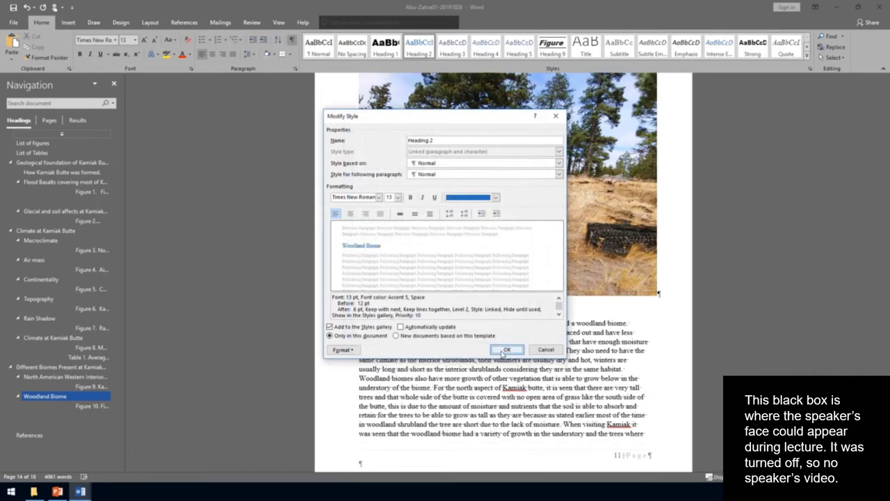
left_click(506, 350)
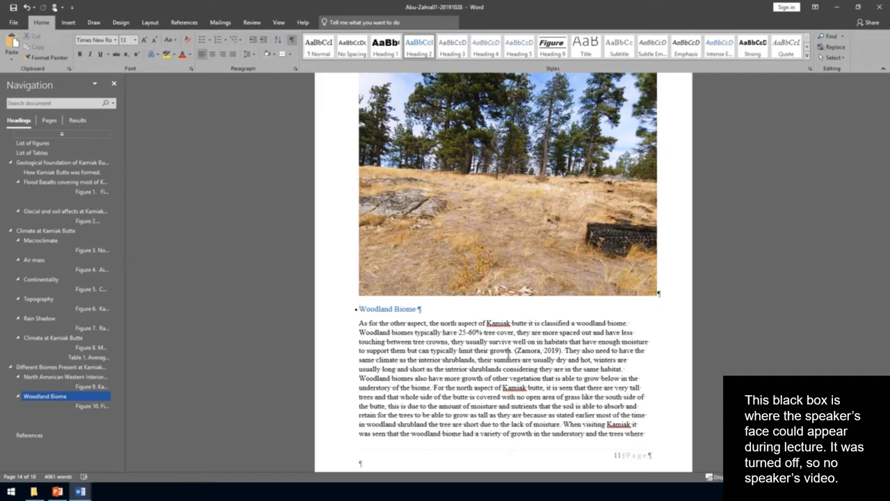
Delete the empty paragraphs after the shrubland text at the bottom of page 10.
scroll(506, 337, "up", 10)
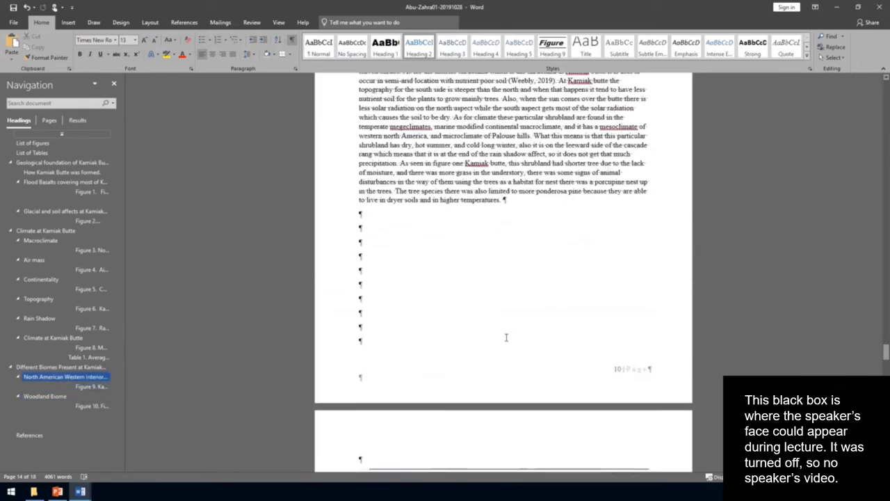
left_click_drag(360, 227, 365, 346)
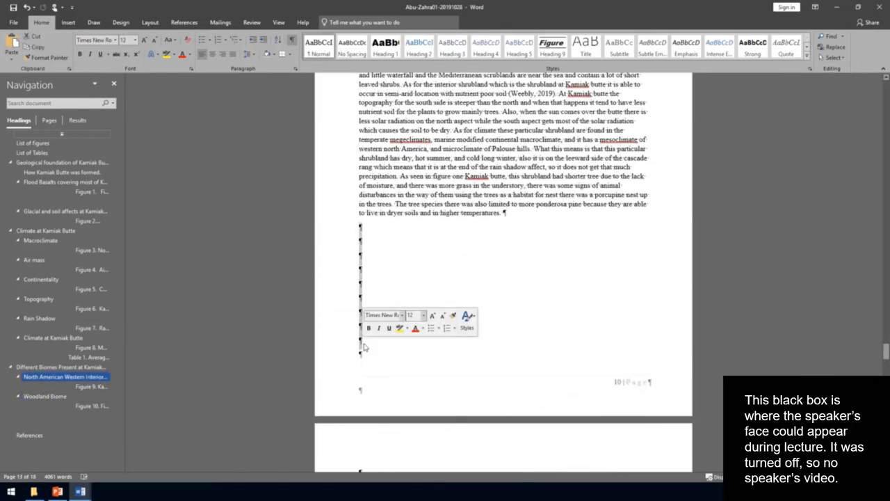
key("Delete")
key("Delete")
key("Delete")
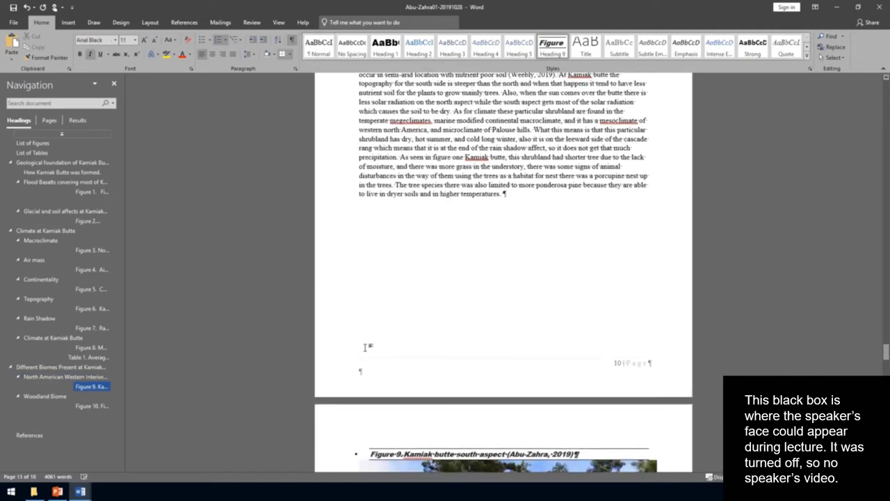
scroll(503, 209, "down", 2)
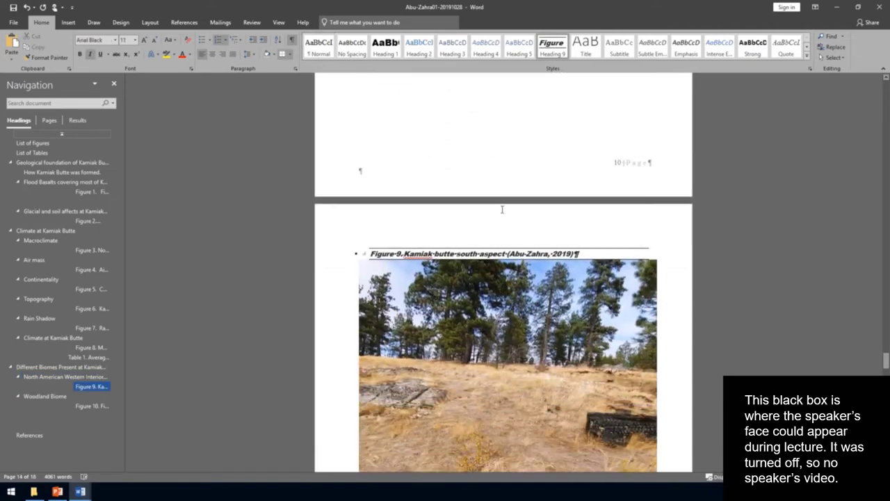
Open the Line and Page Breaks settings of the Figure (Heading 9) style's paragraph format.
right_click(555, 47)
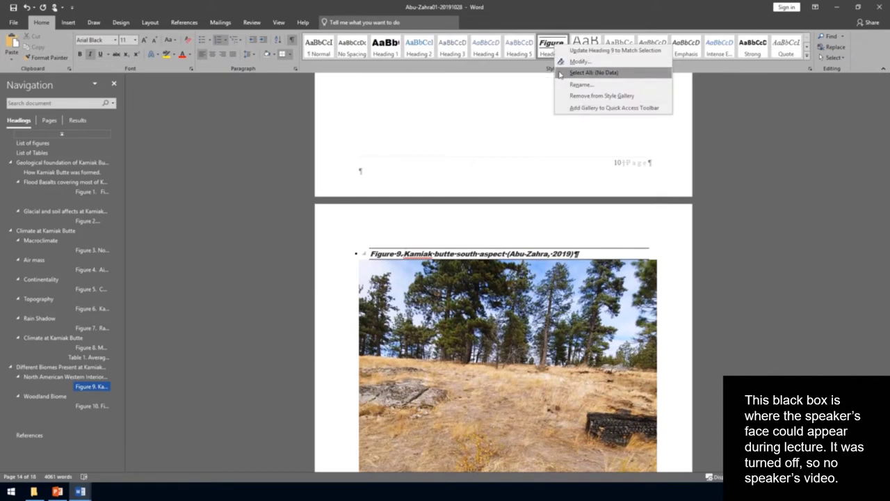
left_click(577, 62)
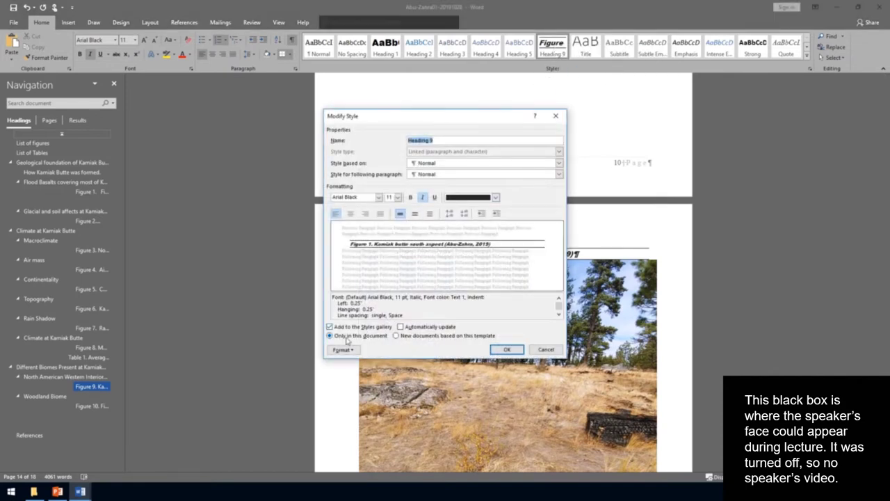
left_click(341, 350)
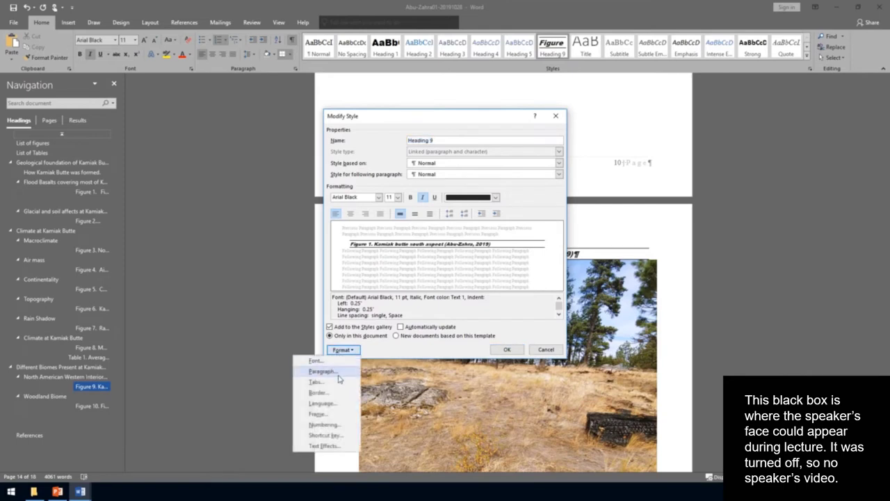
left_click(329, 372)
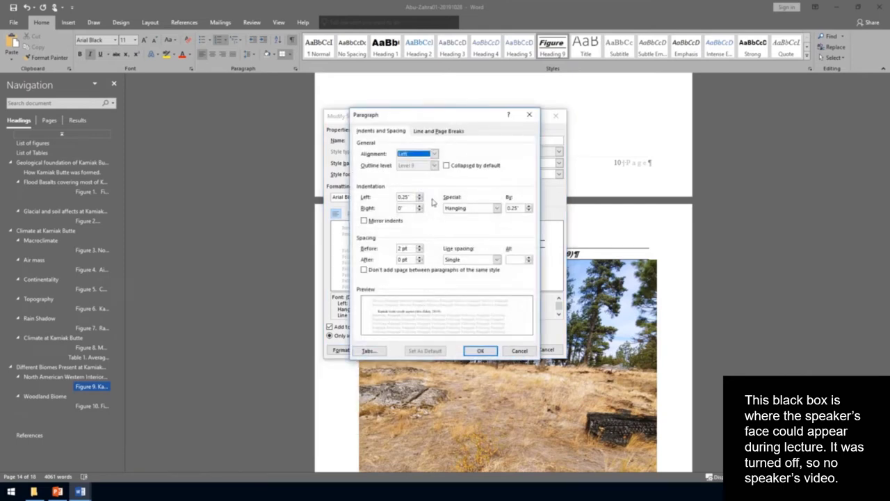
left_click(447, 134)
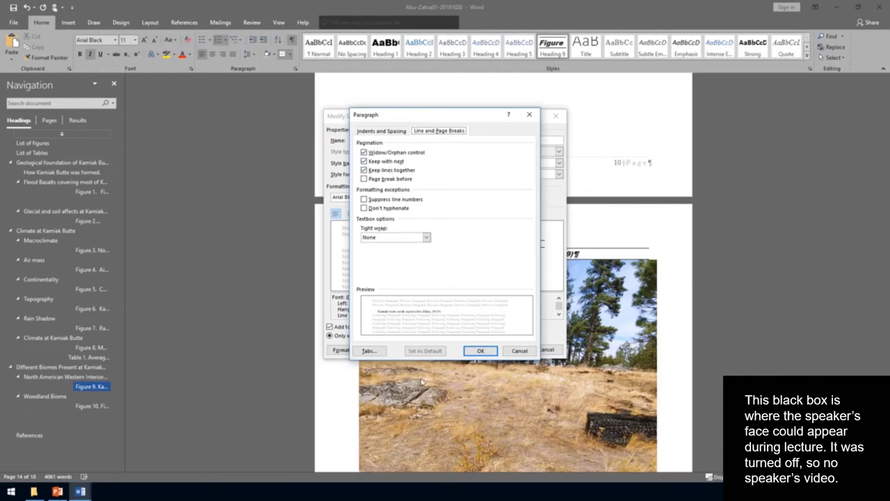
Confirm the paragraph settings and save the modified caption style for Figure 9.
left_click(480, 351)
left_click(507, 351)
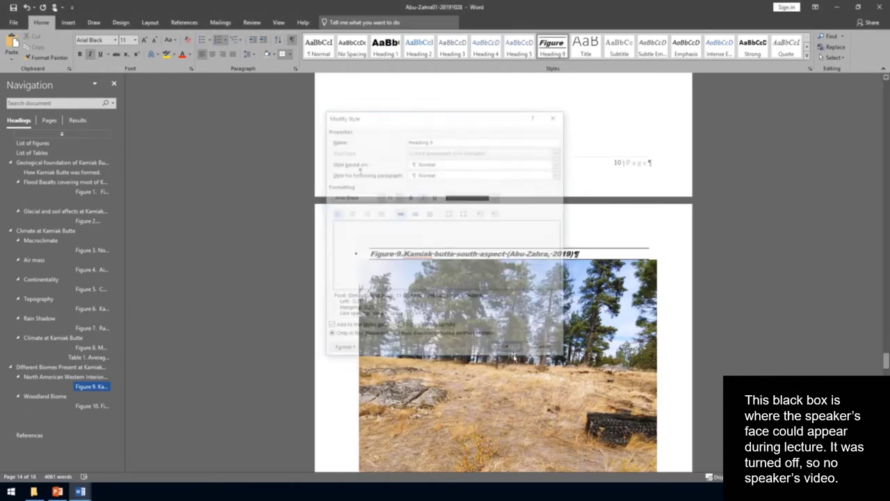
scroll(560, 243, "up", 6)
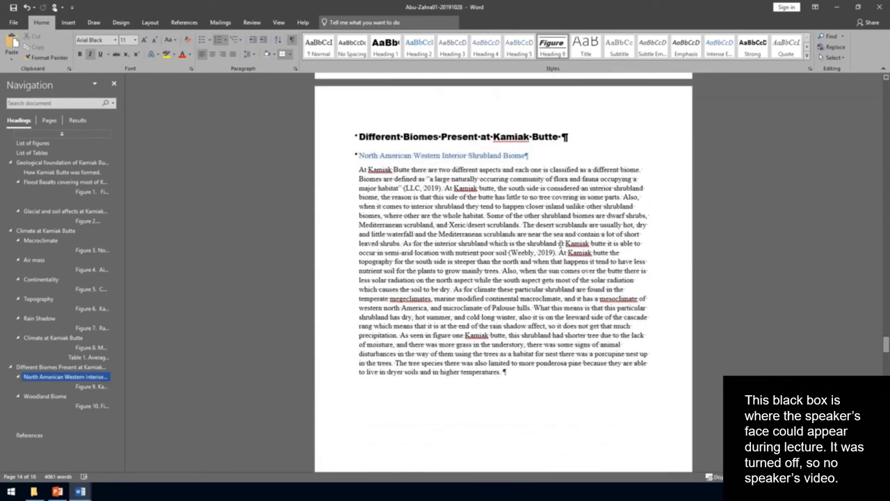
Paste the copied bibliography entries into the References section.
scroll(561, 243, "down", 10)
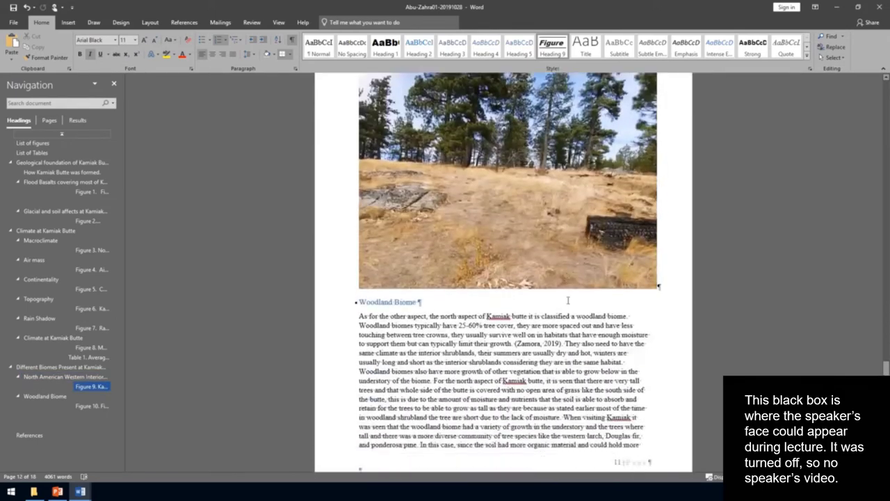
scroll(568, 301, "down", 4)
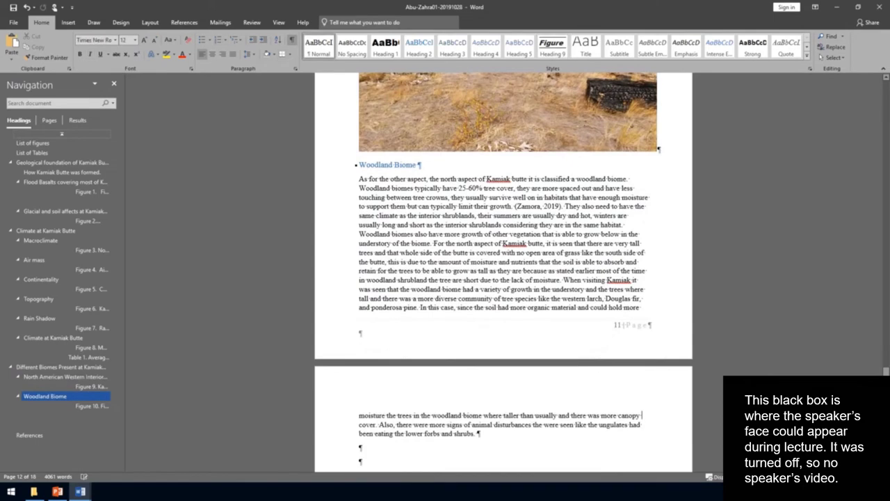
left_click(29, 435)
right_click(601, 349)
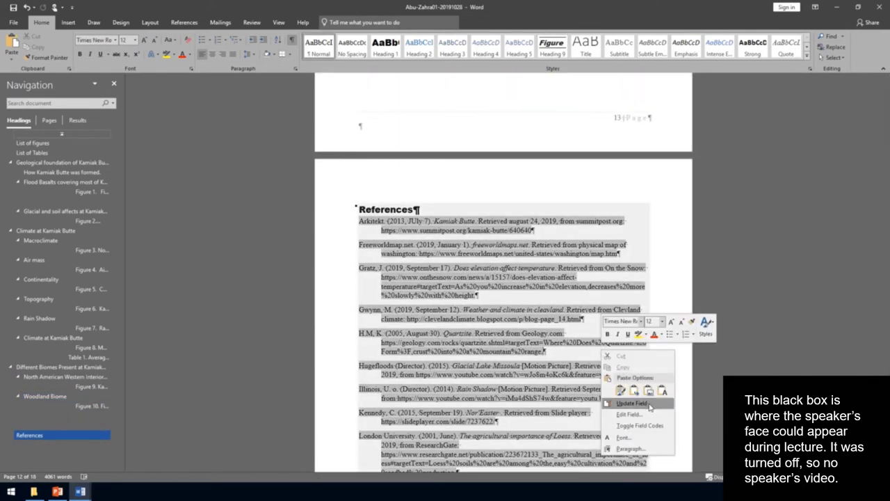
left_click(664, 391)
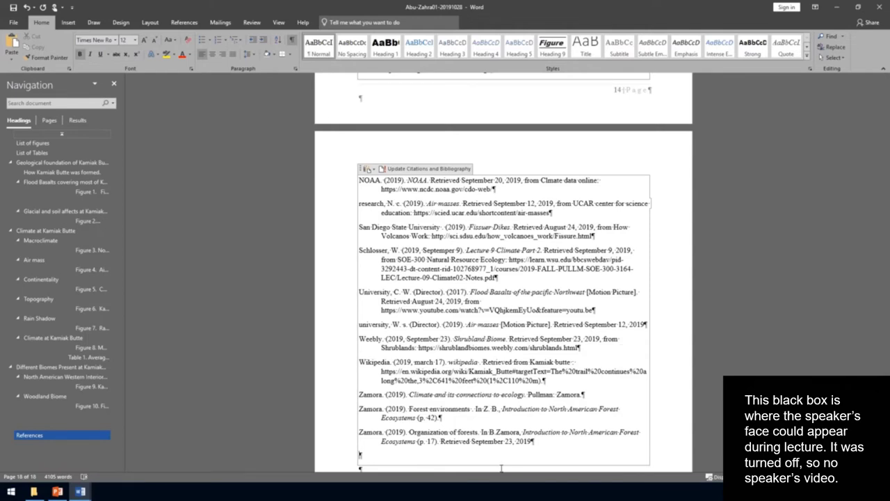
Open Abu-Zahra04 and scroll down to its Kamiak butte ecological organization heading.
left_click(13, 22)
left_click(21, 80)
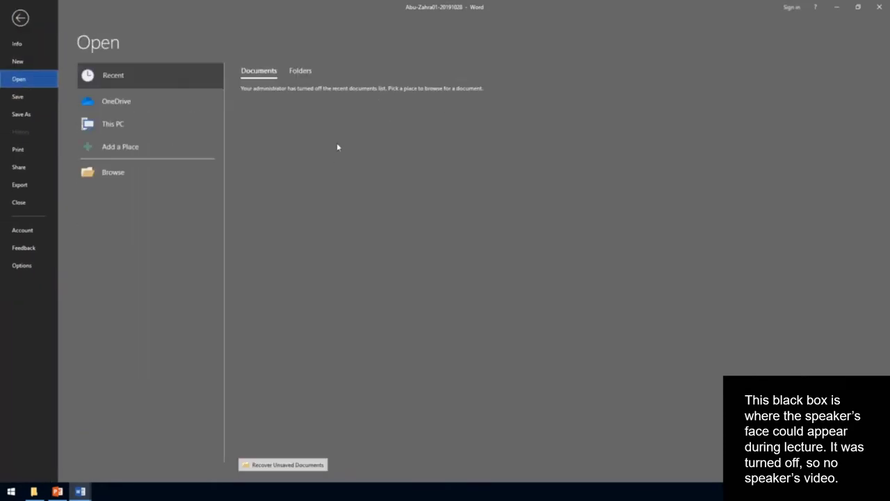
left_click(137, 172)
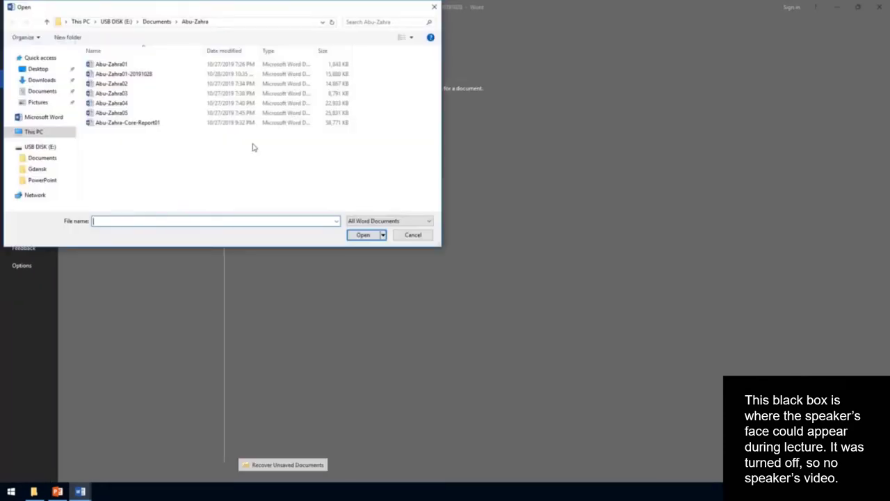
double_click(131, 102)
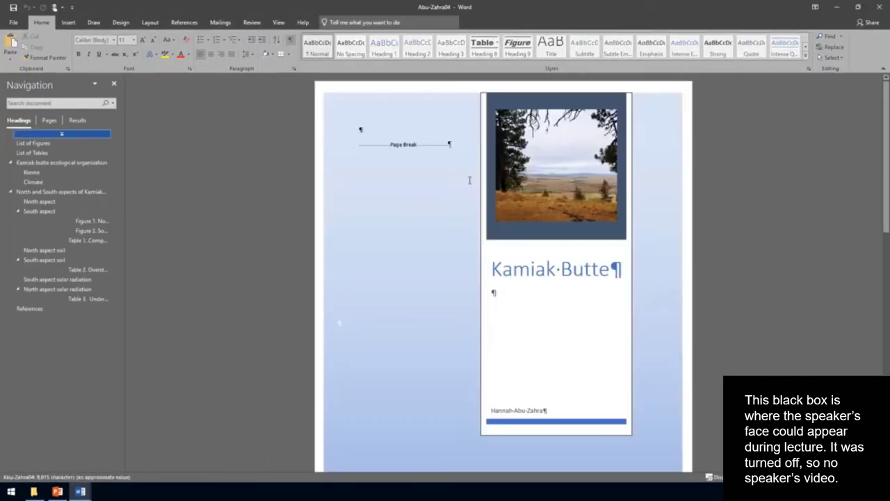
scroll(474, 178, "down", 10)
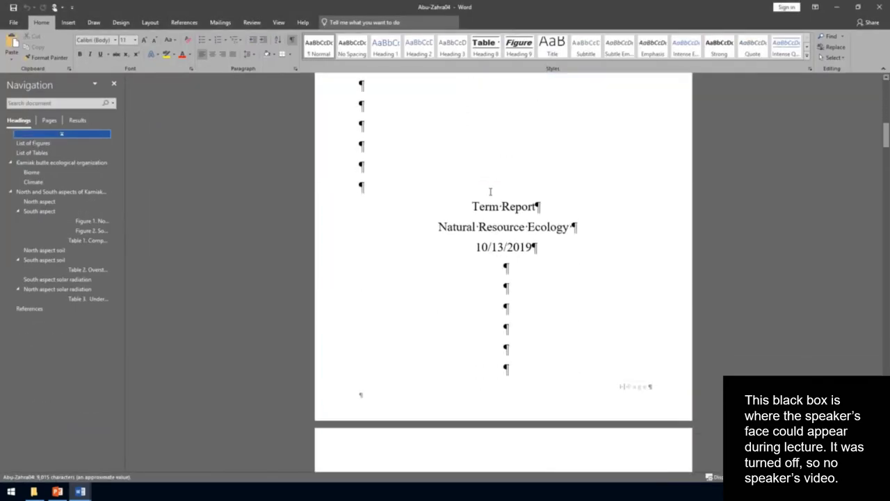
scroll(494, 193, "down", 15)
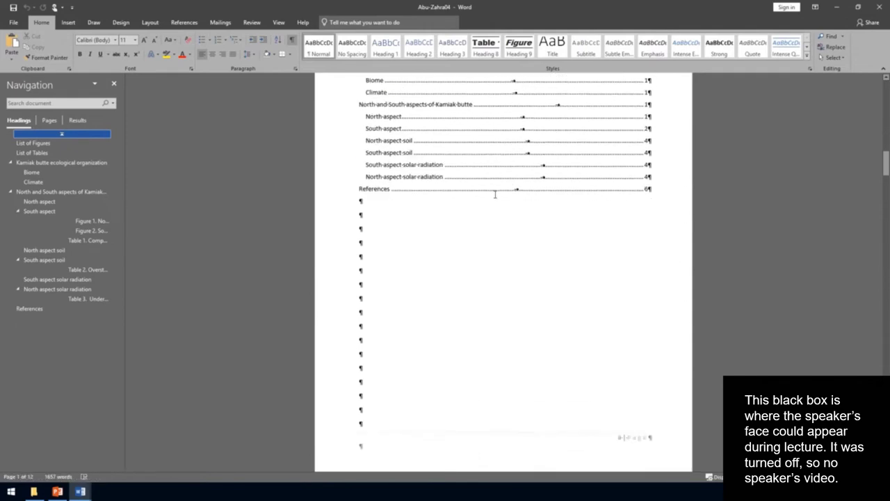
scroll(496, 193, "down", 15)
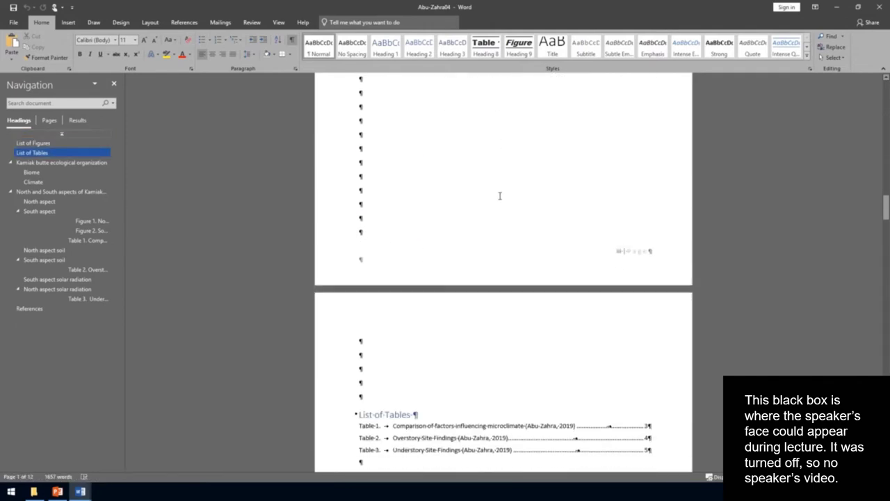
scroll(499, 194, "down", 15)
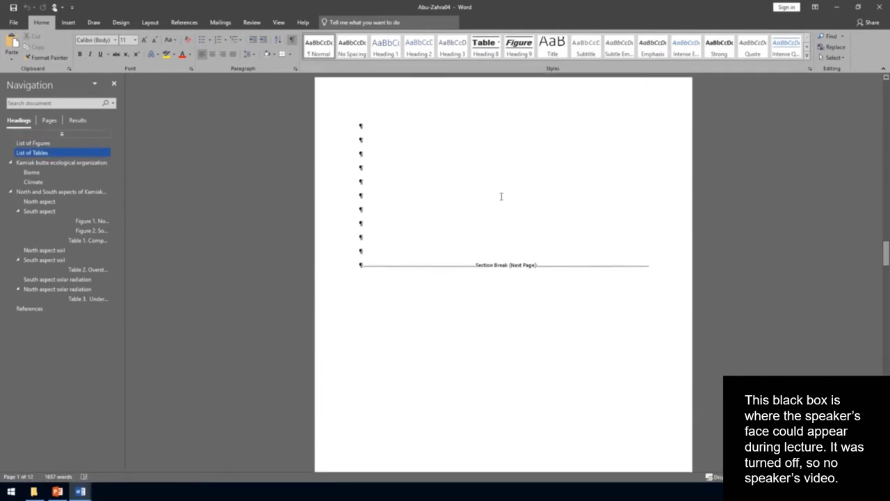
scroll(503, 195, "down", 10)
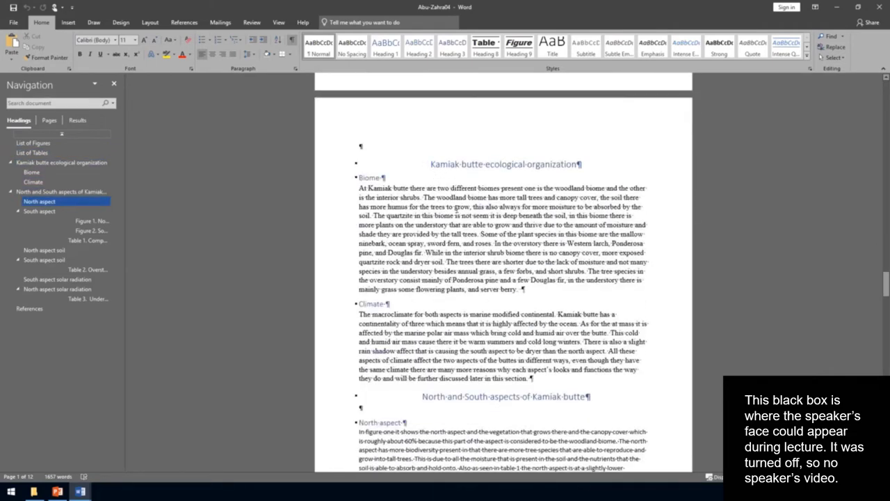
Select Abu-Zahra04's text from the Kamiak butte ecological organization heading through Table 3 and copy it.
left_click_drag(442, 164, 459, 328)
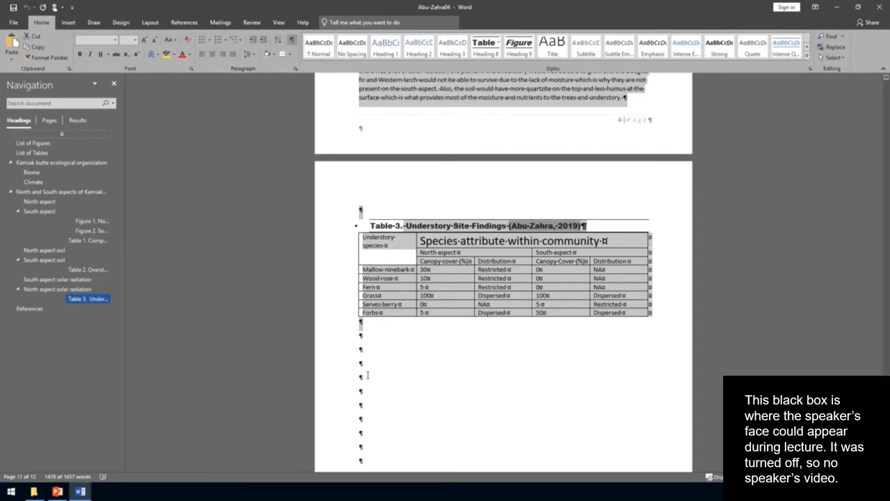
left_click(17, 491)
Back in Abu-Zahra01, paste the copied sections on the empty line below the Figure 10 image.
mouse_move(78, 492)
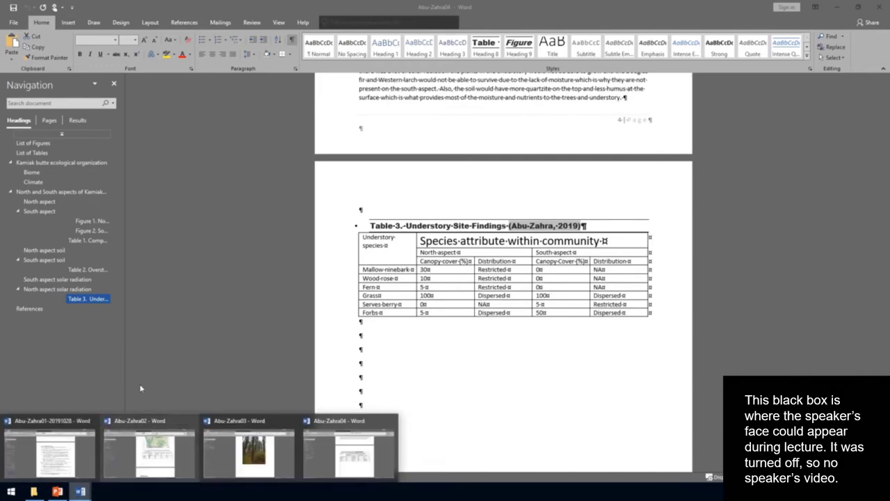
left_click(66, 453)
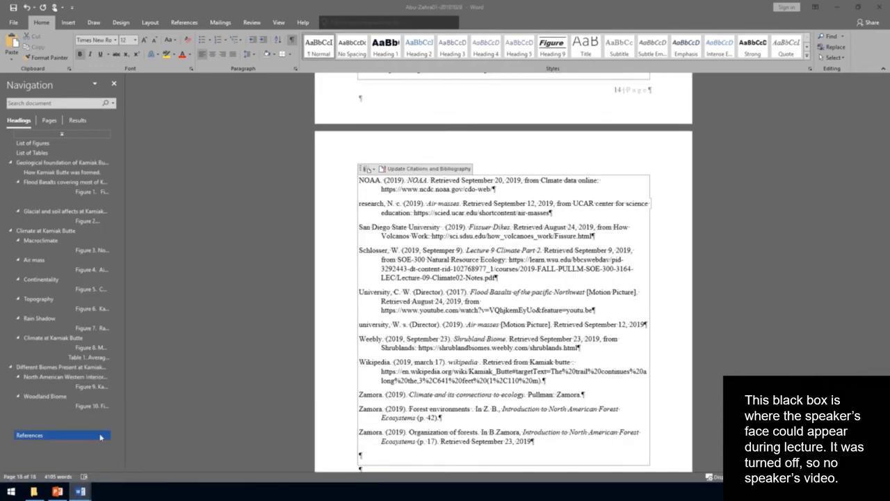
scroll(406, 222, "up", 2)
scroll(406, 221, "up", 2)
right_click(406, 221)
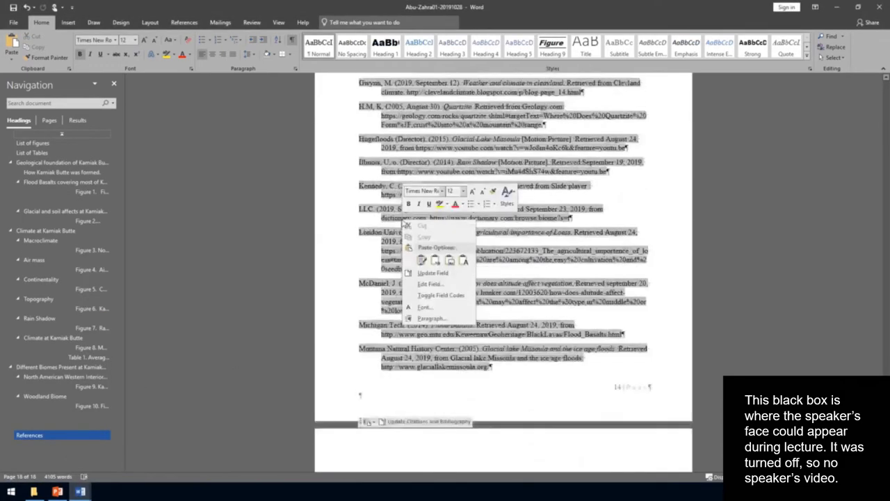
scroll(406, 221, "up", 5)
right_click(404, 221)
scroll(401, 223, "up", 5)
scroll(401, 223, "up", 5)
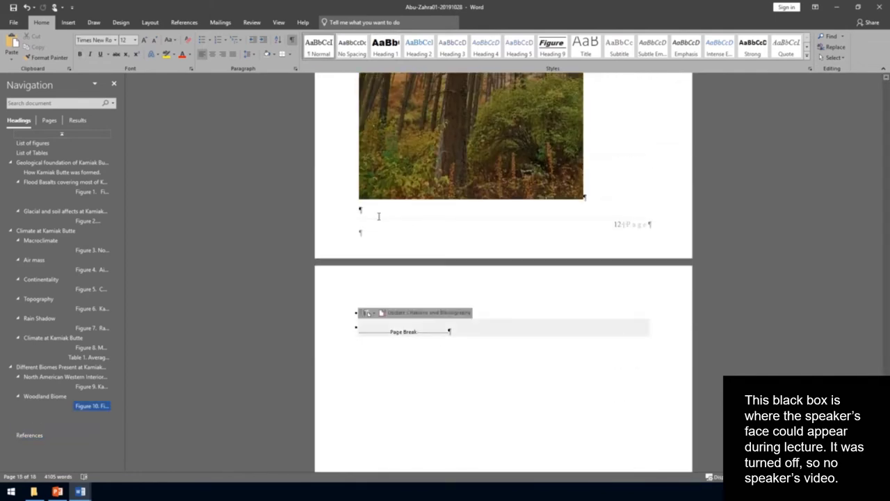
left_click(411, 304)
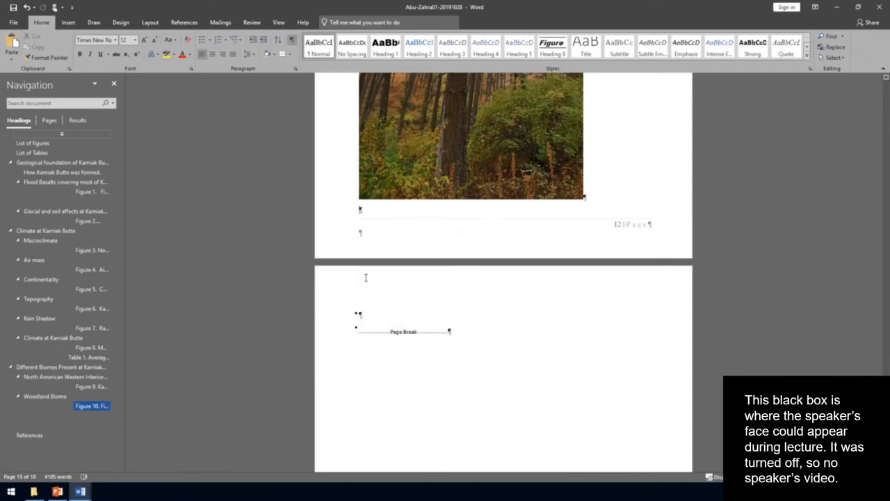
left_click(379, 221)
key("ctrl+v")
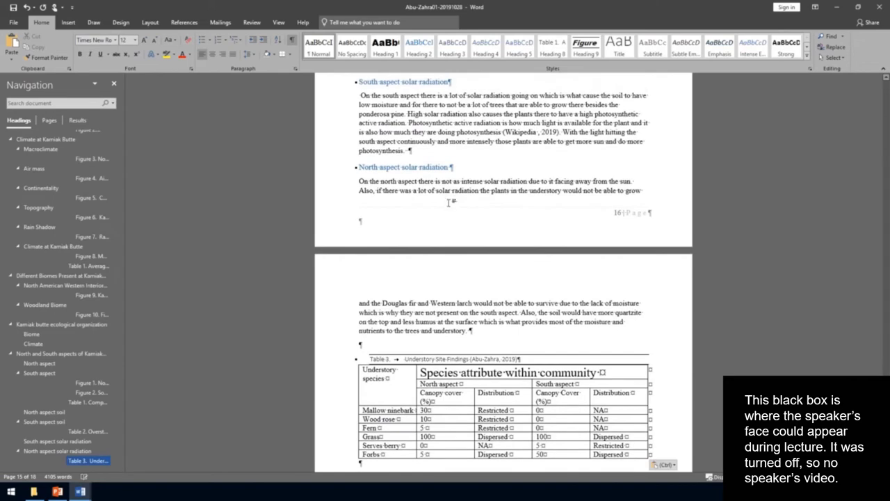
Apply the Figure caption style to the North Aspect Site caption, making it Figure 11.
scroll(427, 238, "up", 5)
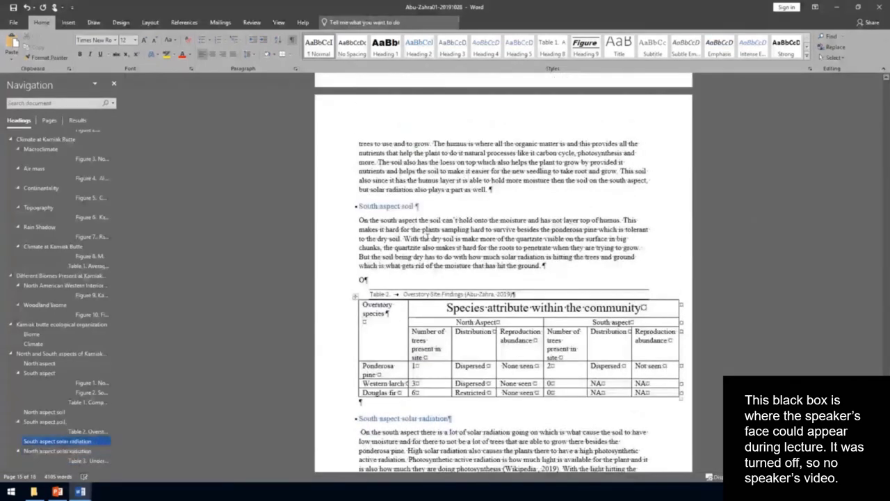
scroll(428, 237, "up", 10)
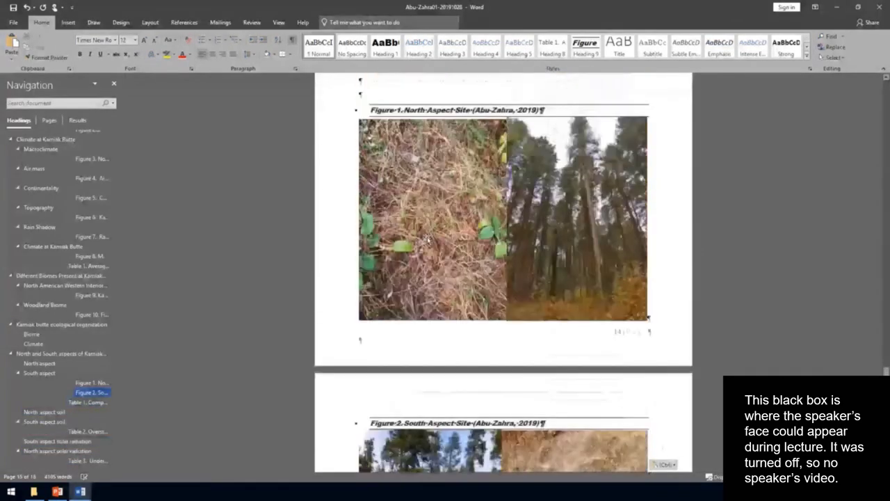
scroll(427, 237, "up", 3)
left_click(441, 224)
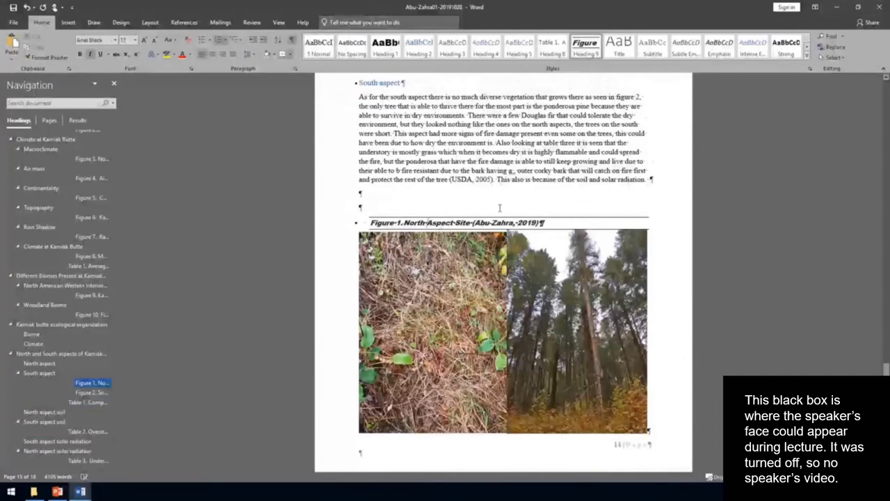
left_click(554, 50)
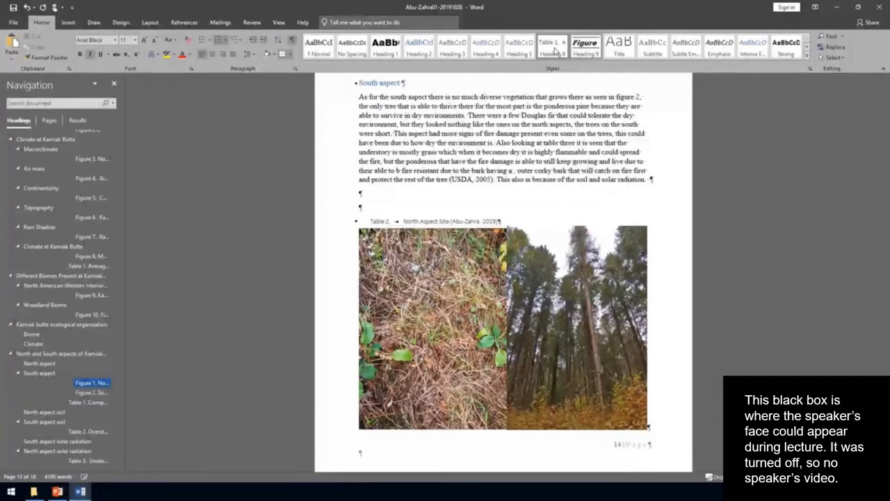
left_click(586, 48)
left_click(588, 47)
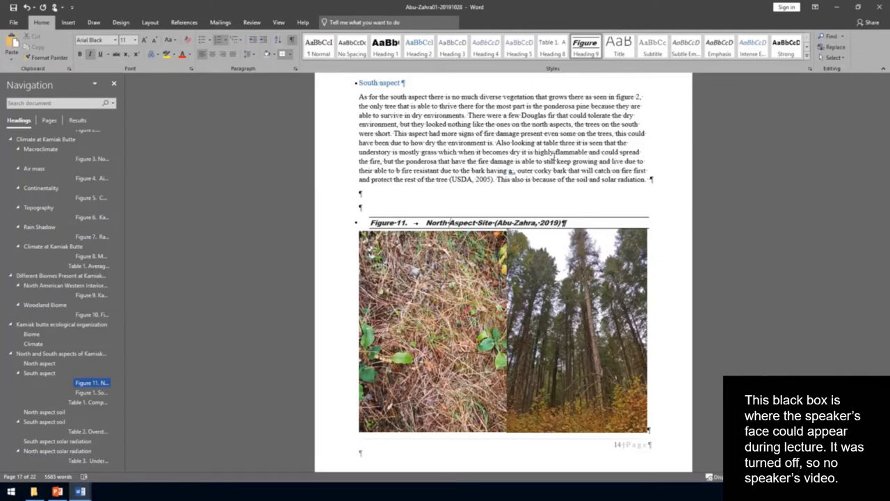
Delete the blank paragraph above the Figure 11 caption.
scroll(449, 222, "down", 1)
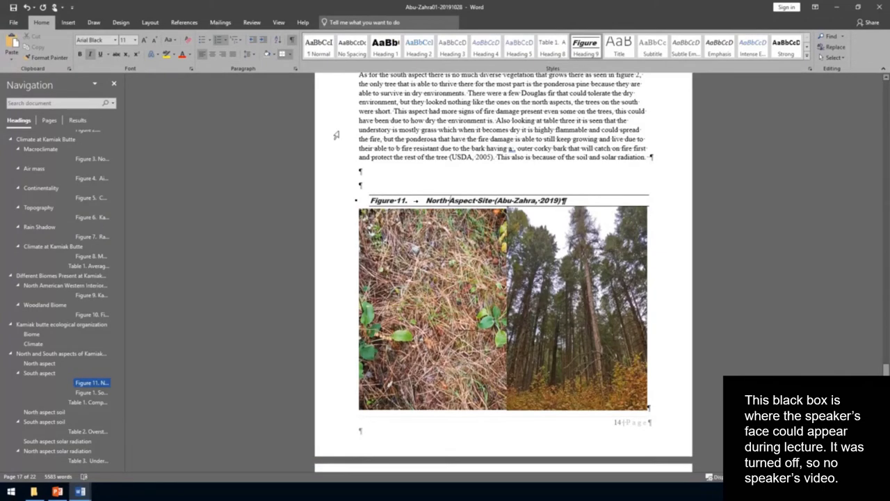
left_click(381, 175)
key("Delete")
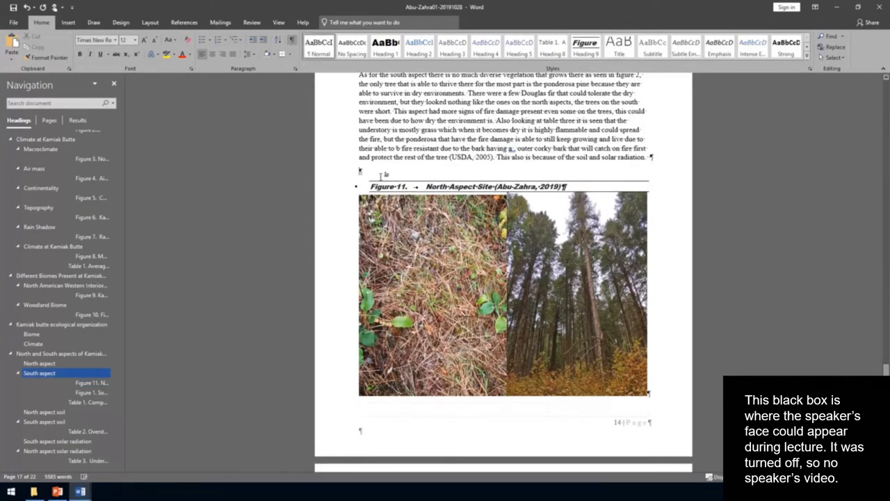
scroll(381, 175, "down", 8)
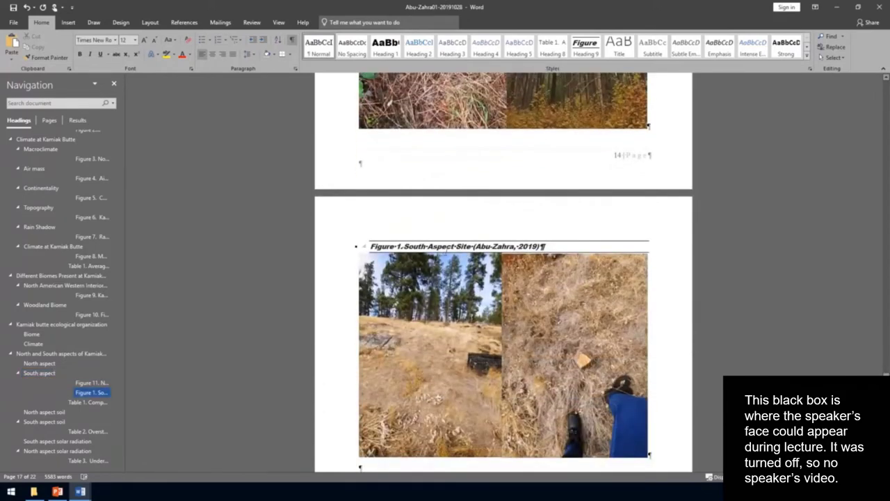
Apply the Figure style to the South Aspect Site caption so it becomes Figure 12.
left_click(445, 249)
left_click(552, 47)
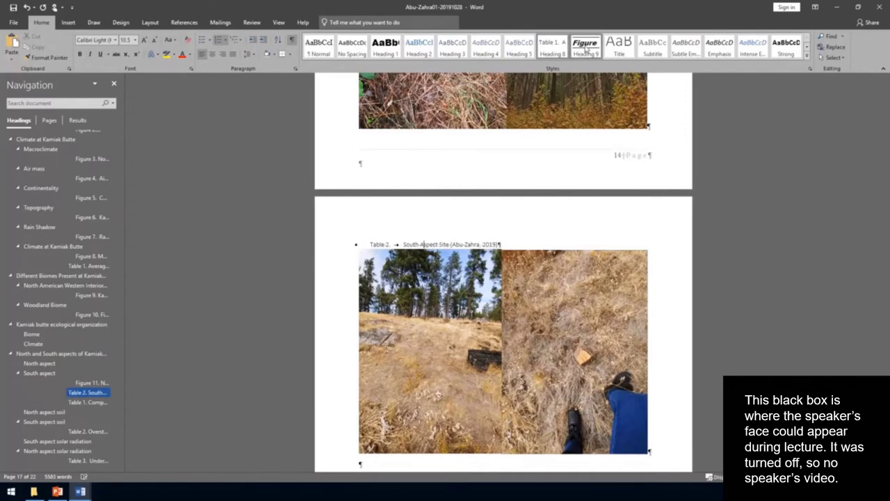
left_click(585, 47)
Remove the blank line above the comparison table caption and restyle it as Table 2.
scroll(568, 246, "down", 8)
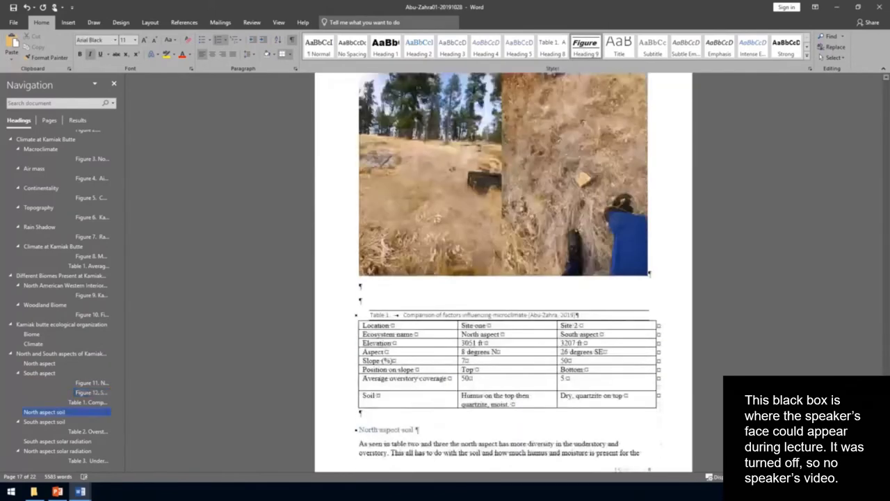
left_click(450, 218)
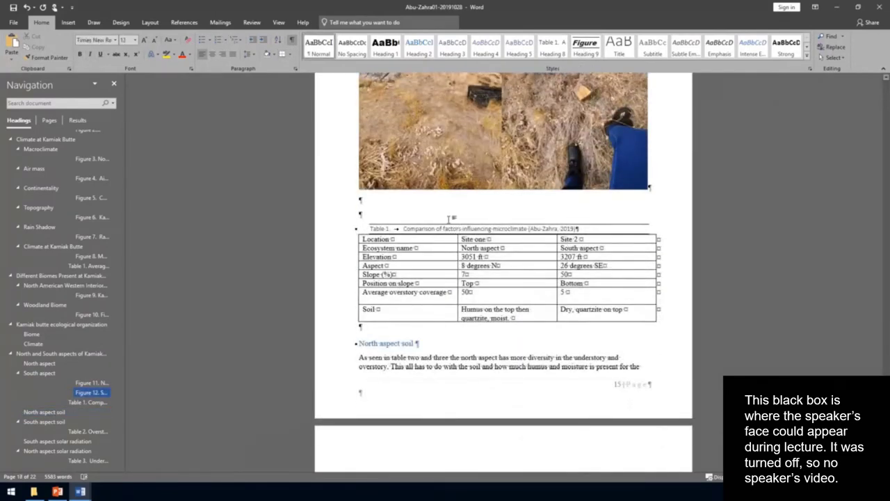
key("Delete")
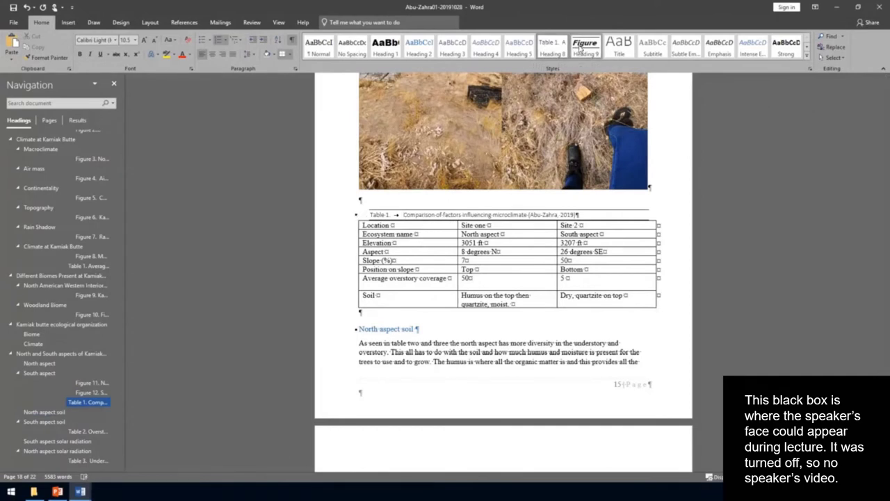
left_click(556, 53)
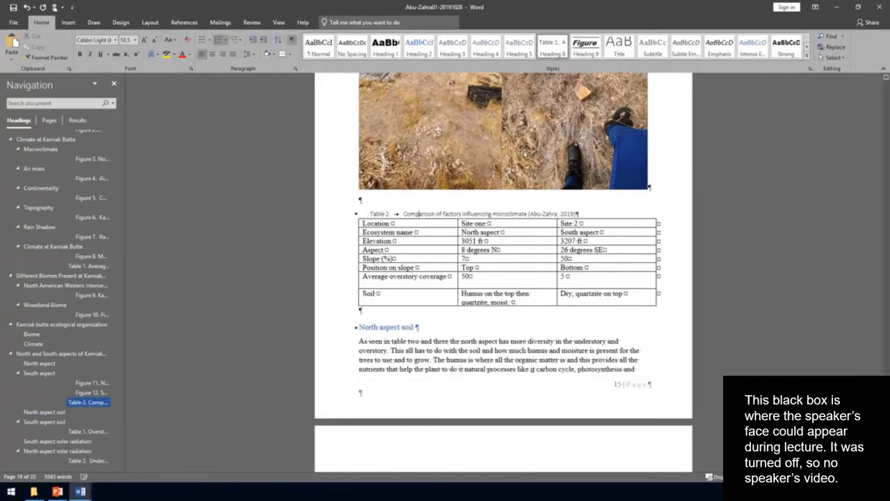
Make the Overstory Site Findings caption Table 3 and delete the stray line above it.
scroll(520, 173, "down", 5)
scroll(514, 175, "down", 5)
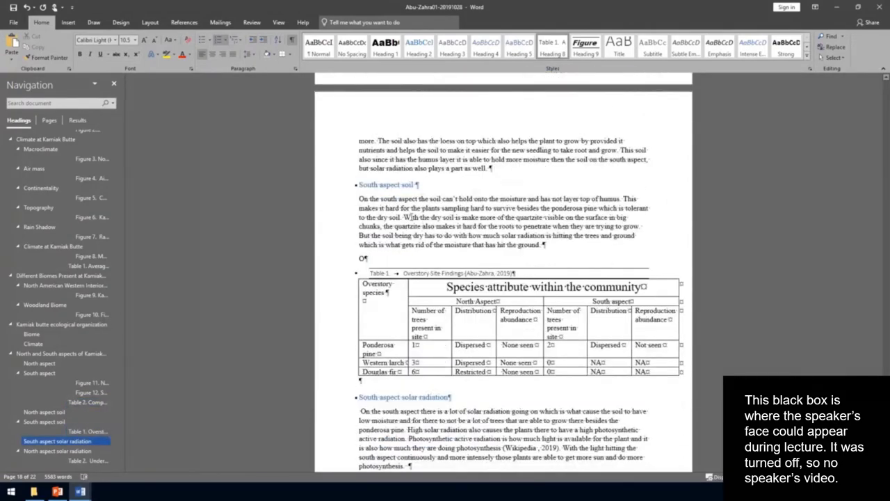
left_click(434, 273)
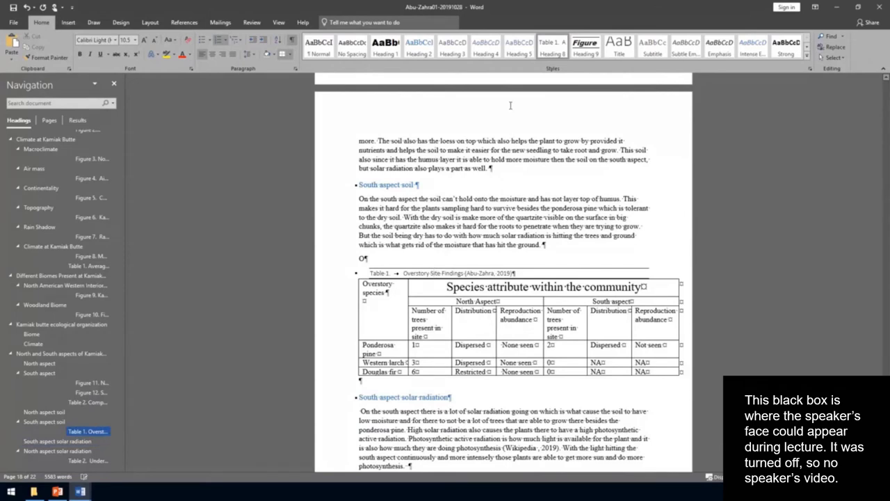
left_click(521, 45)
left_click(539, 53)
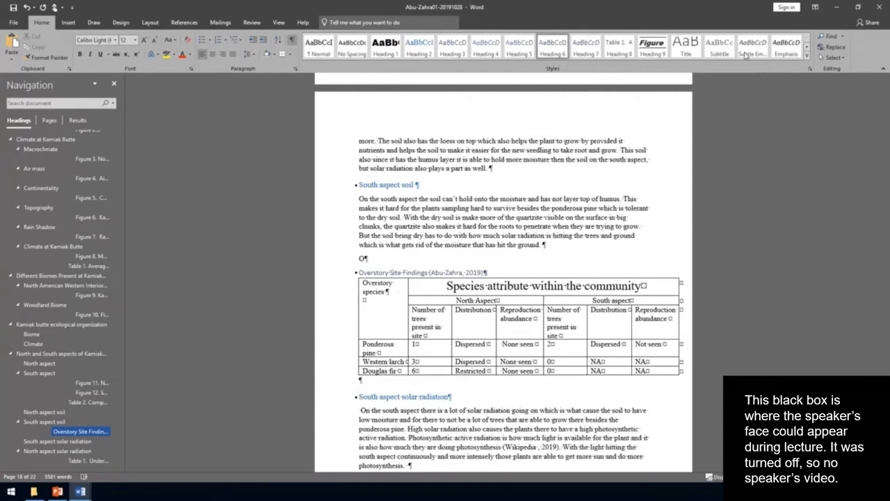
left_click(615, 49)
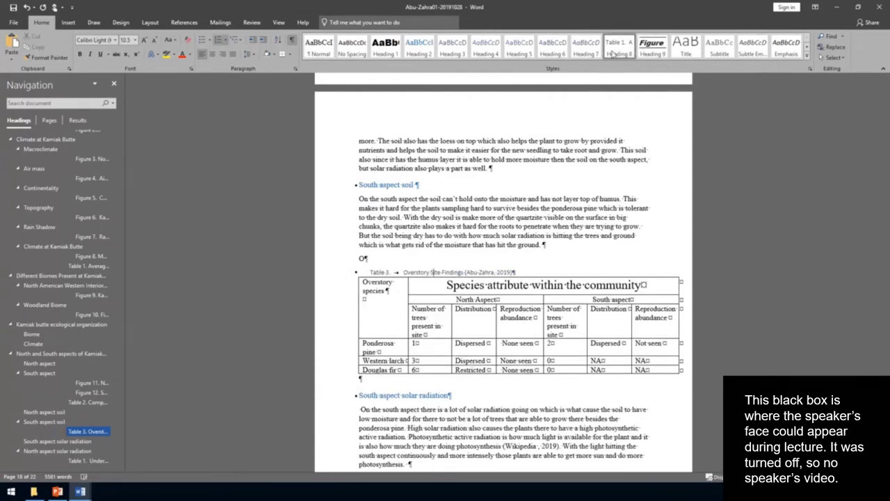
left_click(395, 261)
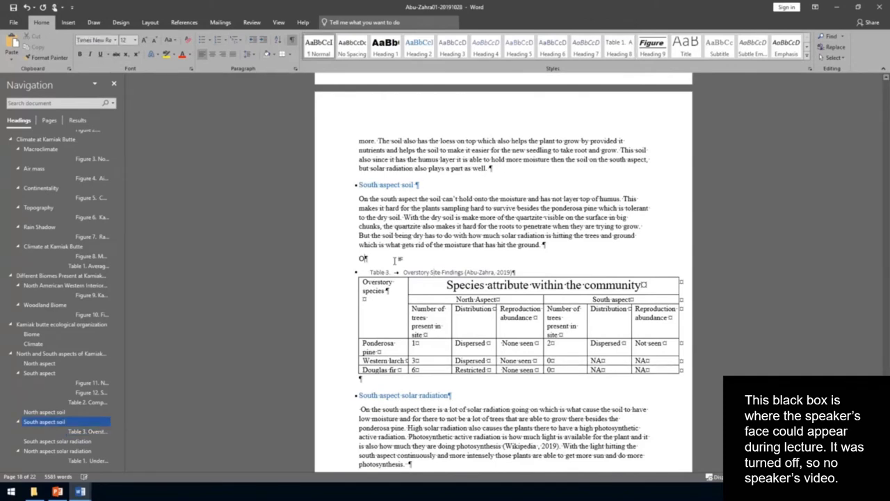
key("BackSpace")
key("BackSpace")
Restyle the Understory Site Findings caption so it renumbers to Table 4.
scroll(399, 260, "down", 7)
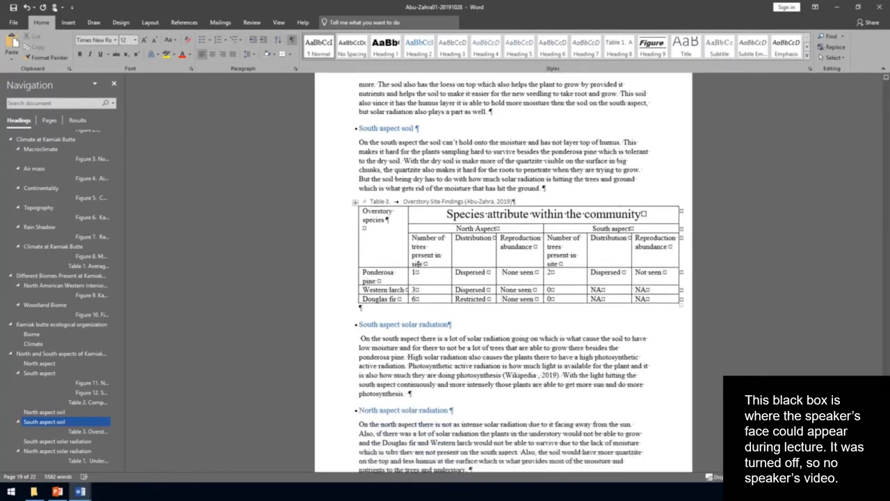
scroll(417, 255, "down", 5)
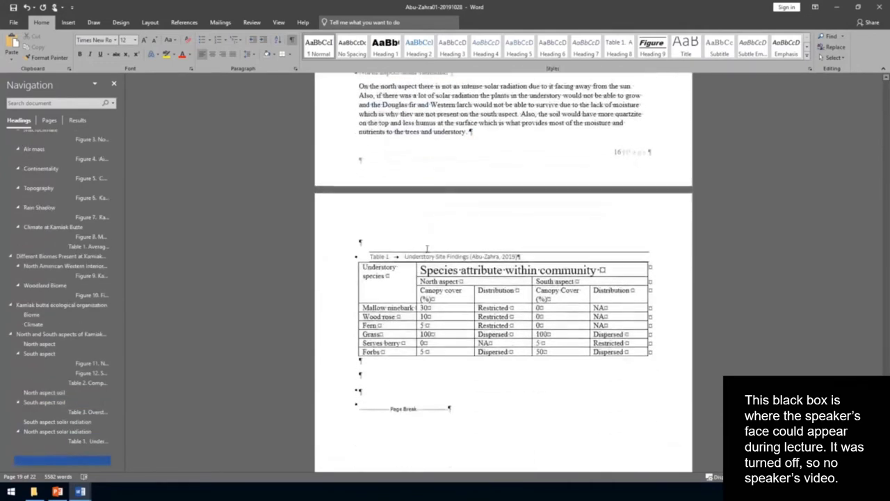
left_click(419, 251)
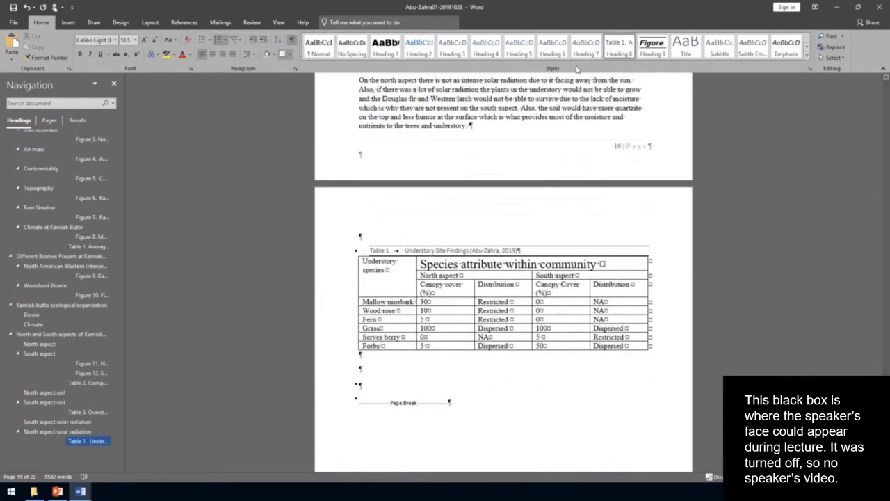
left_click(595, 47)
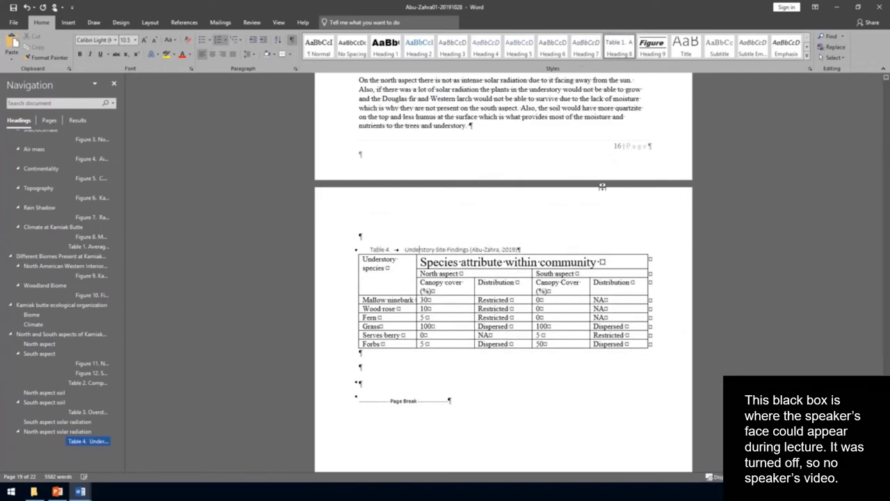
scroll(616, 188, "down", 10)
Update the bibliography field so it includes the newly added sources.
scroll(619, 187, "down", 15)
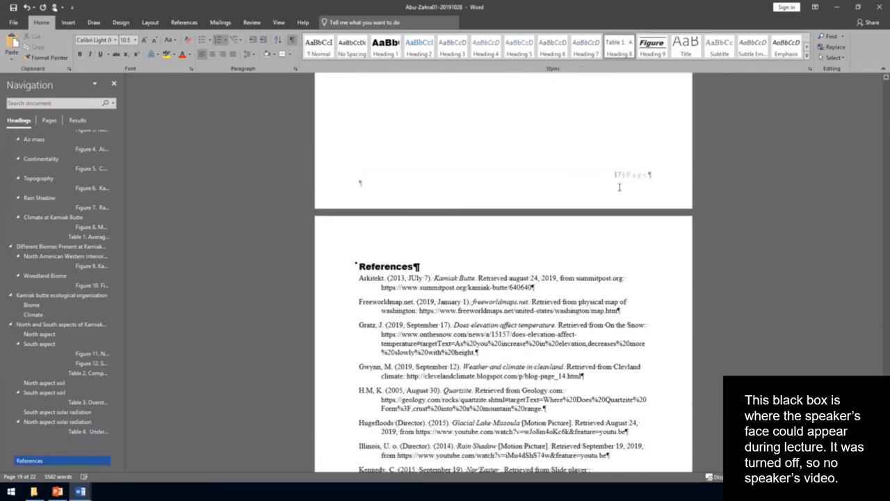
scroll(601, 212, "down", 9)
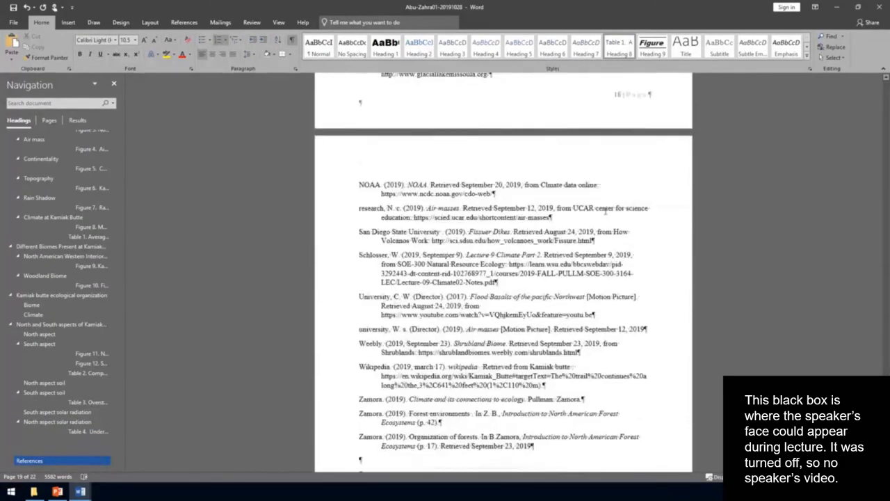
left_click(522, 193)
left_click(511, 169)
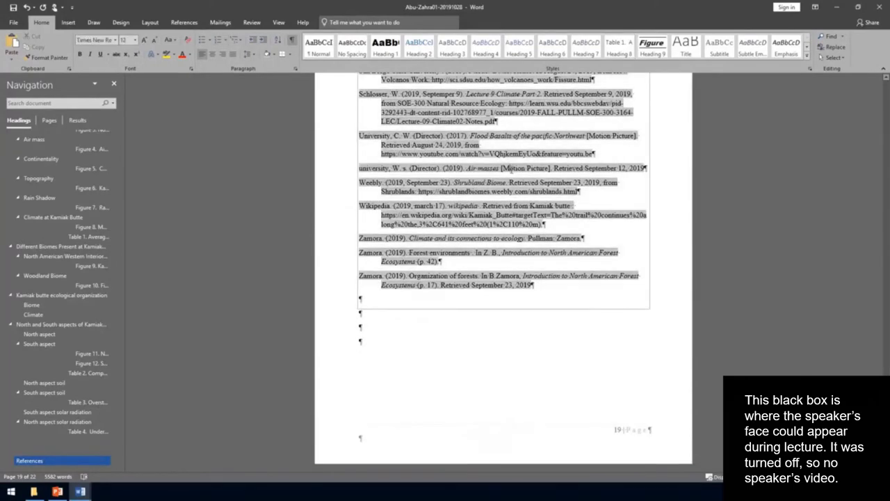
right_click(503, 201)
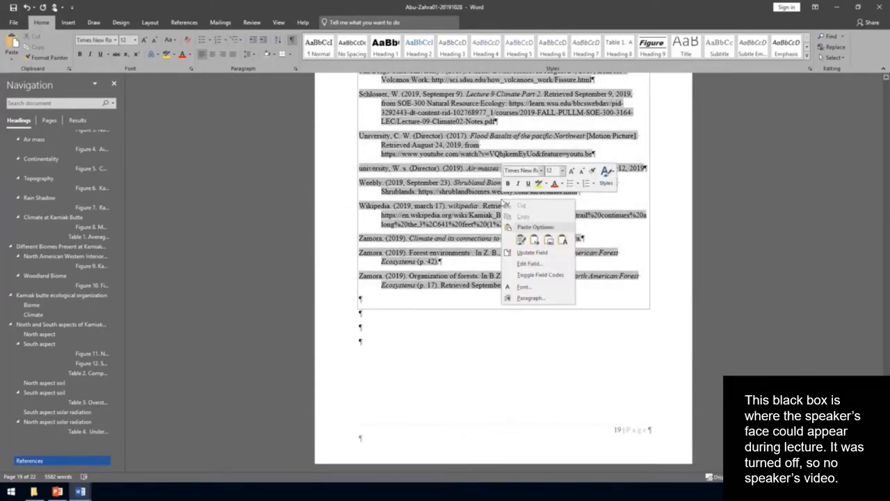
left_click(532, 253)
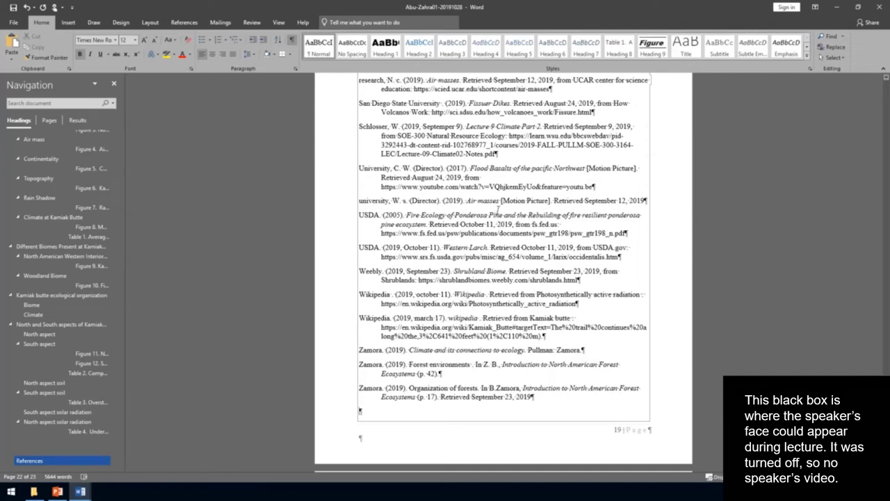
Return to the end of Table 4 and bring up editing options on the empty paragraph below it.
scroll(458, 206, "up", 2)
scroll(459, 207, "up", 13)
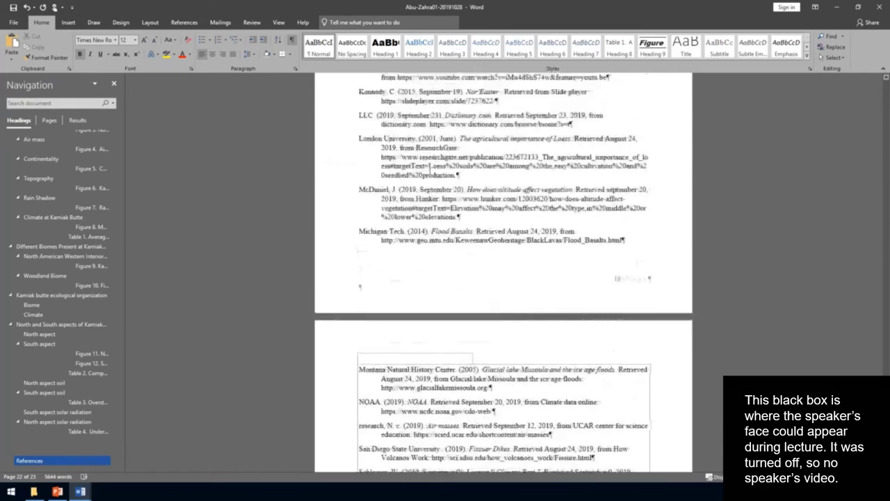
scroll(429, 169, "up", 10)
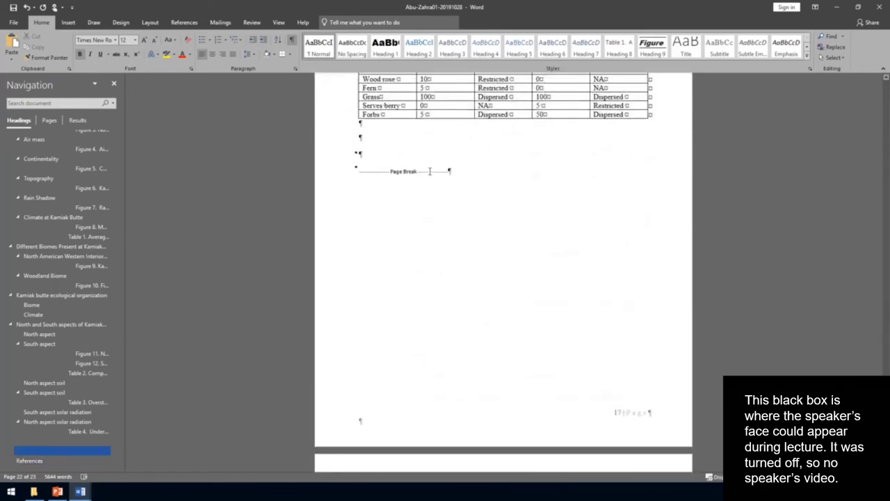
right_click(425, 168)
Set the insertion point below Table 4, then open Abu-Zahra05 from the Abu-Zahra folder.
left_click(377, 212)
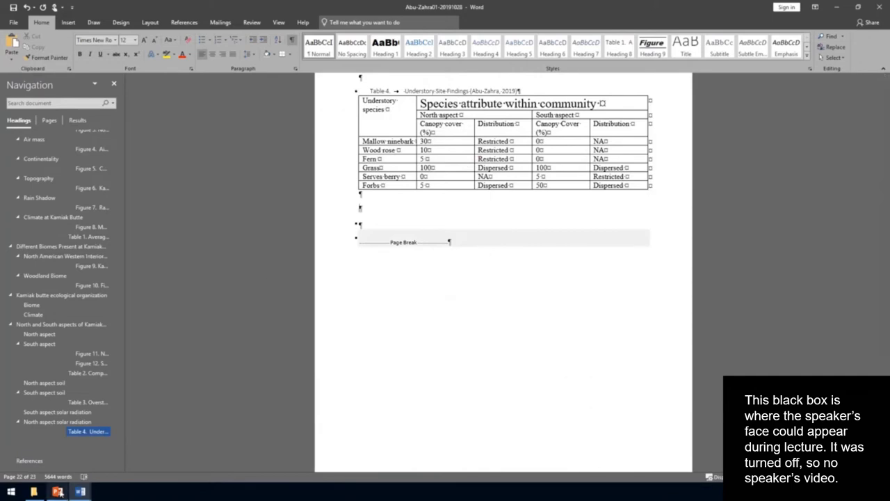
mouse_move(83, 493)
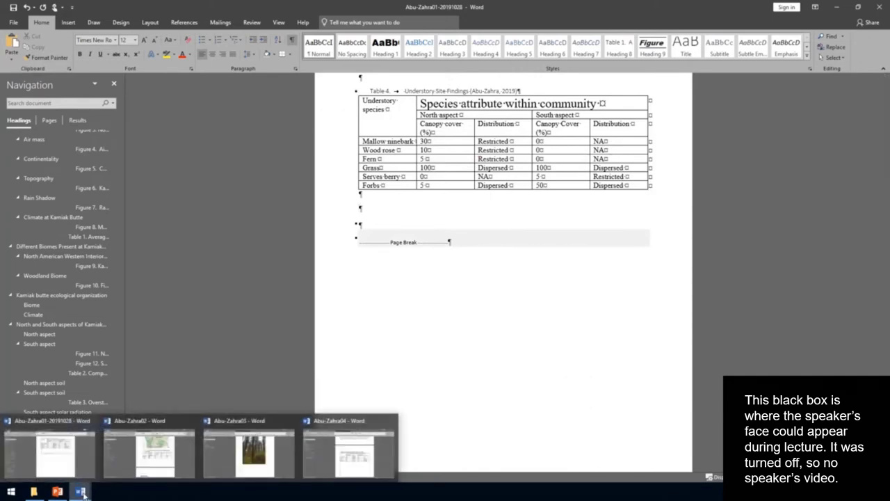
left_click(15, 24)
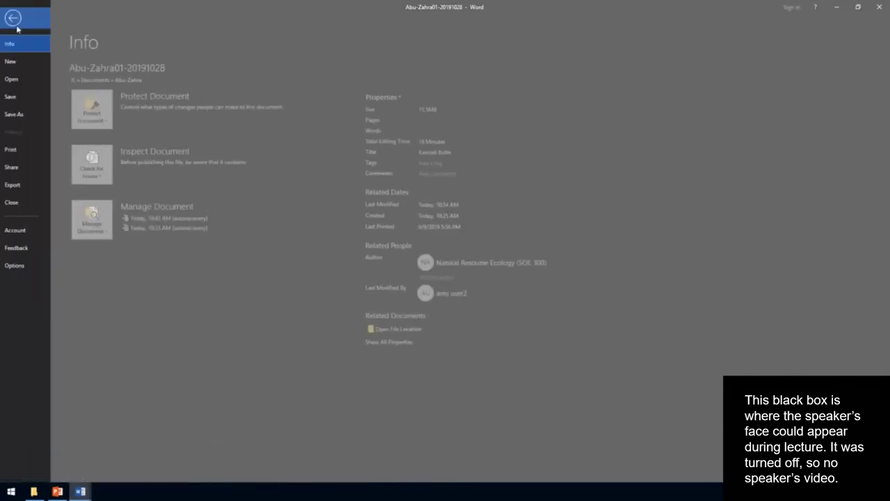
left_click(21, 78)
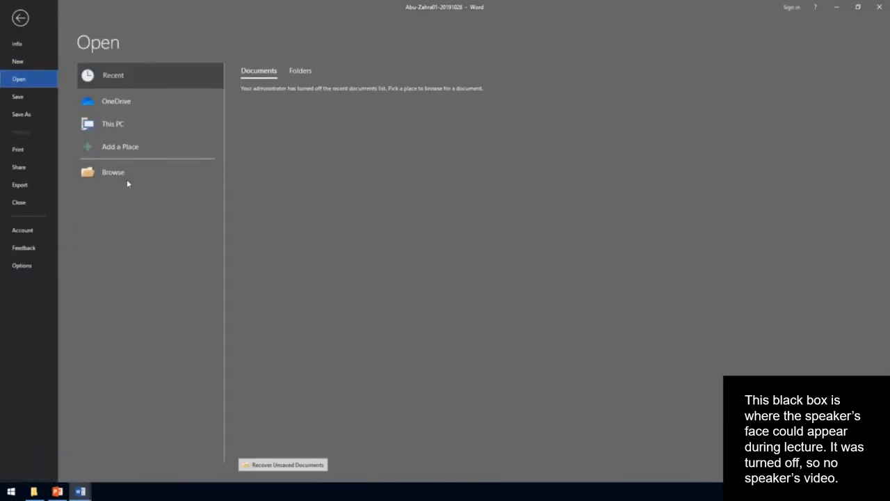
left_click(127, 181)
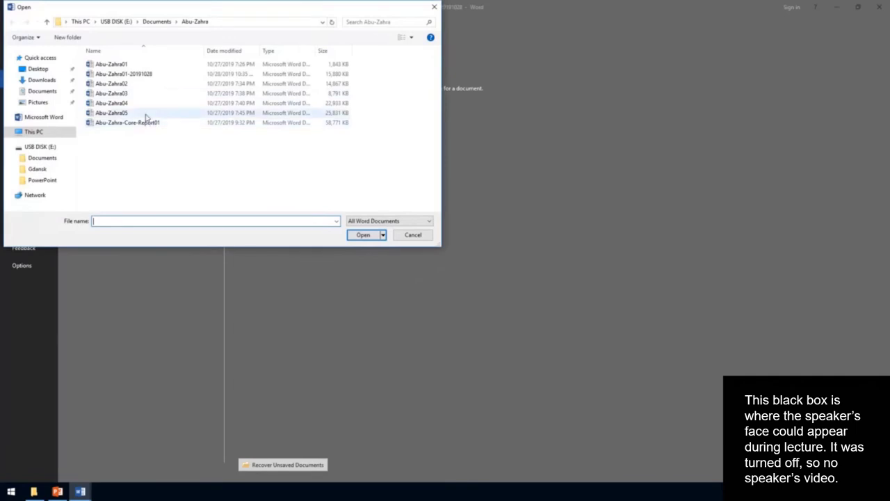
double_click(146, 115)
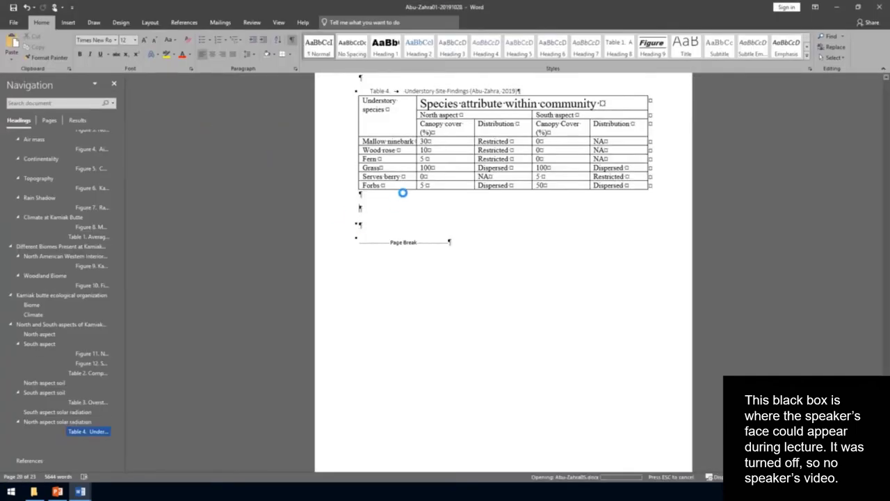
Select and copy Abu-Zahra05's Kamiak Butte Wildlife section with its figures.
scroll(552, 208, "down", 6)
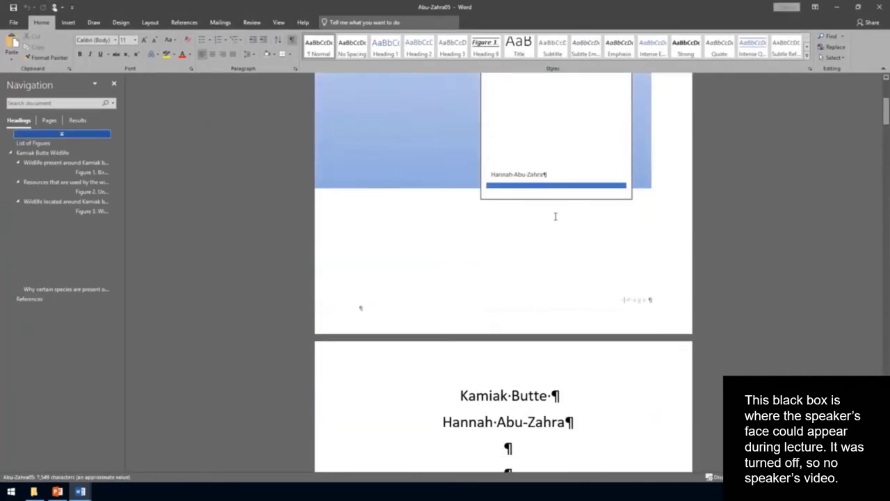
scroll(555, 216, "down", 10)
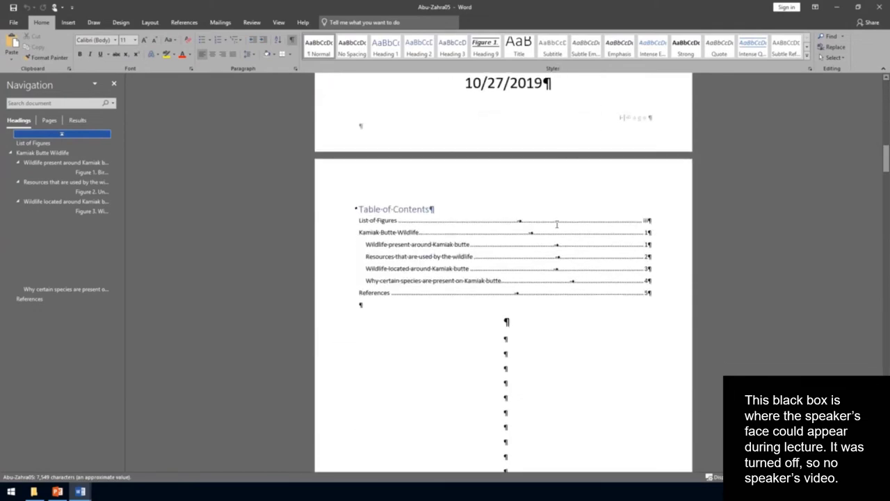
scroll(556, 224, "down", 12)
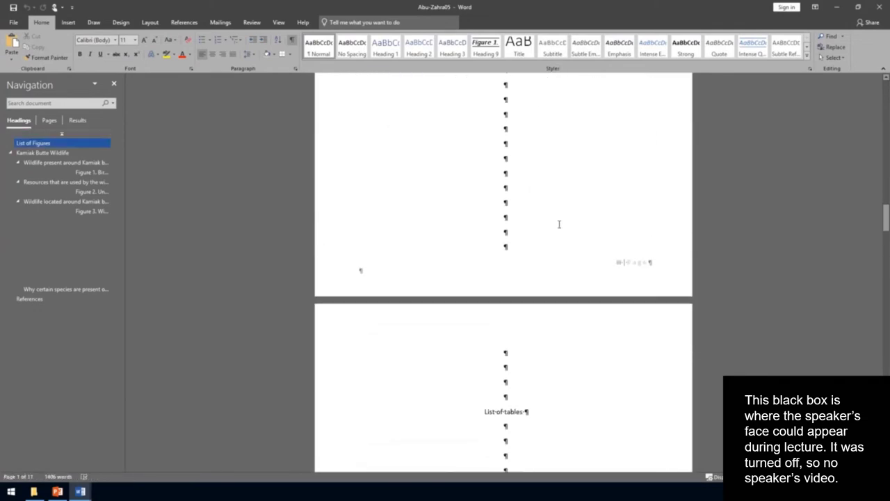
scroll(559, 224, "down", 12)
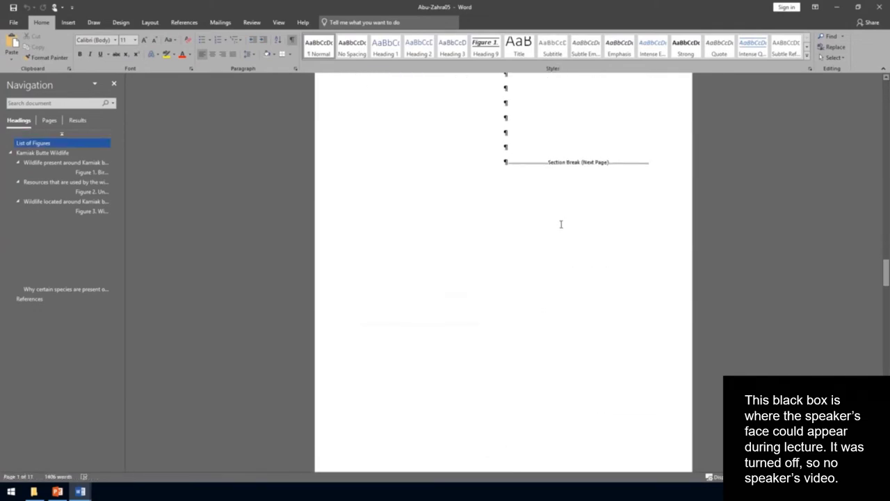
scroll(561, 224, "down", 8)
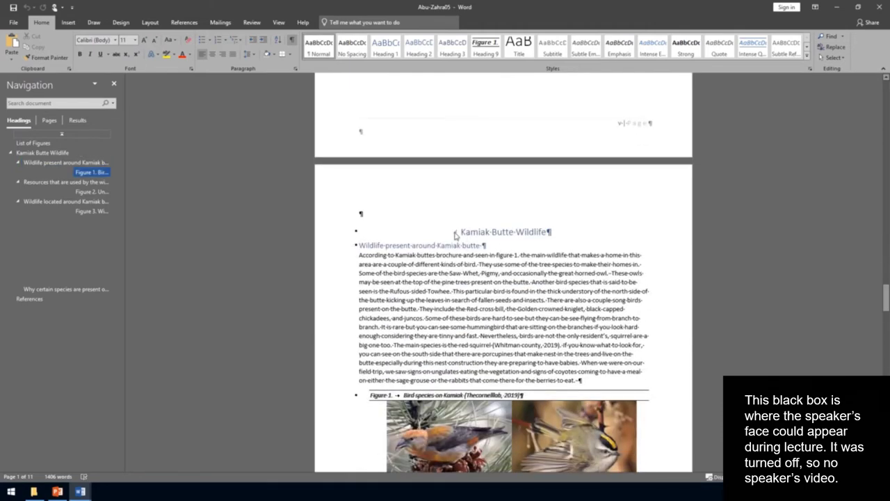
left_click_drag(457, 233, 671, 257)
scroll(612, 286, "down", 8)
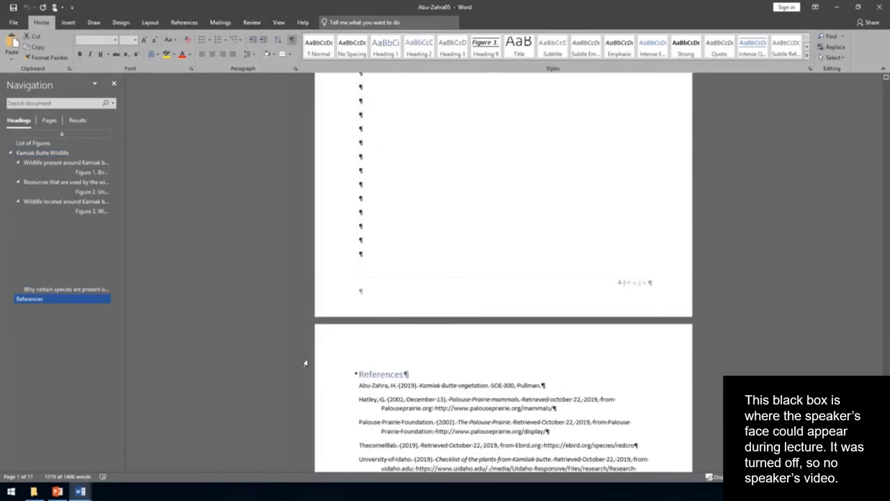
Bring the Abu-Zahra01 report back to the front.
left_click(57, 492)
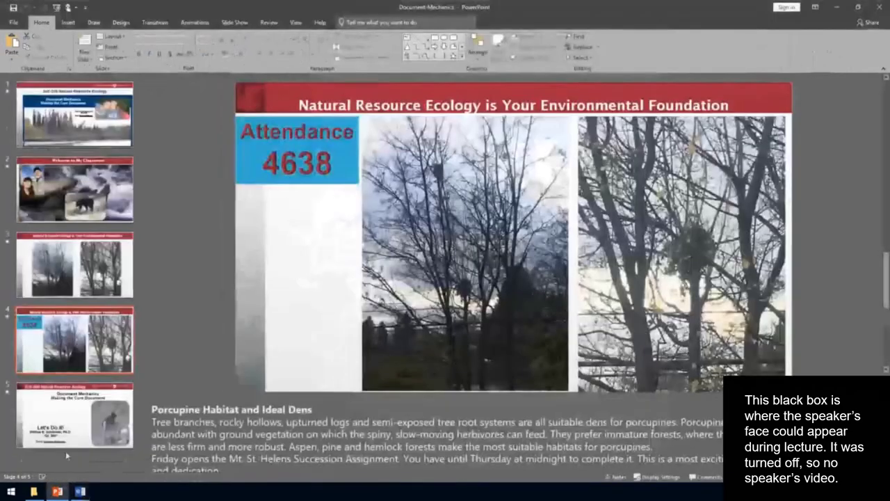
mouse_move(85, 490)
left_click(73, 462)
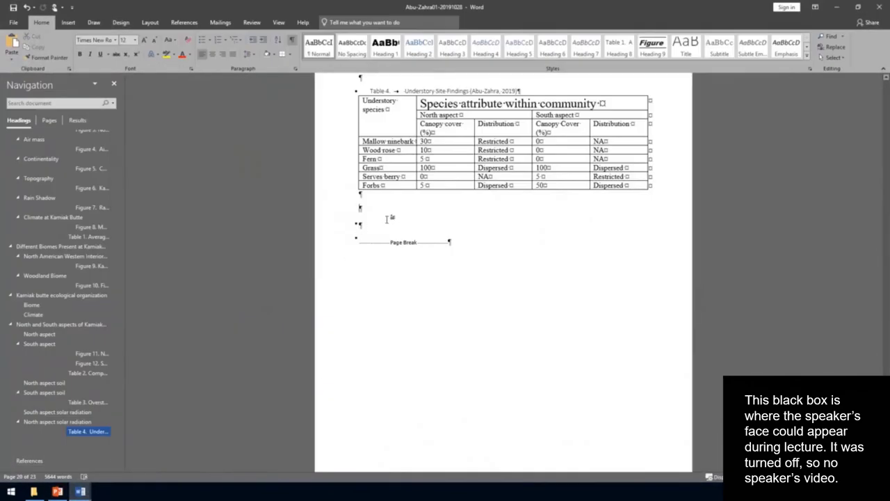
Delete the empty lines above the 'Why certain species' heading and after its paragraph.
scroll(391, 218, "down", 15)
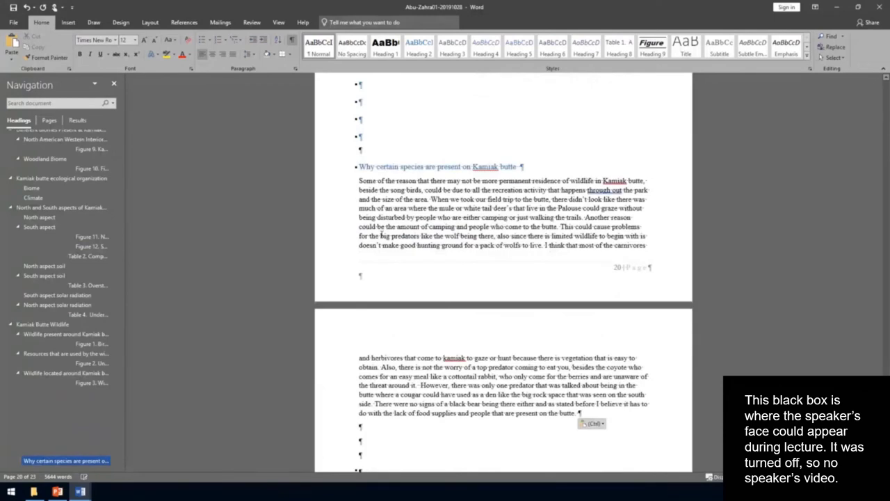
scroll(346, 222, "up", 4)
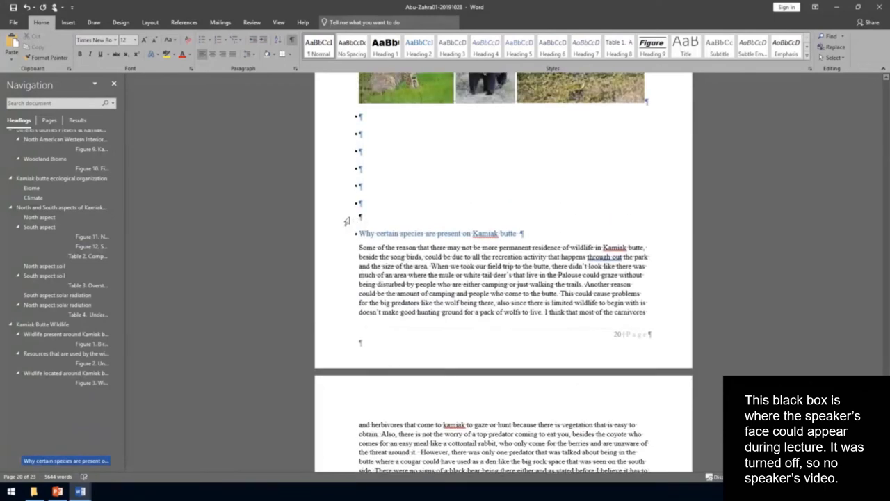
left_click(378, 133)
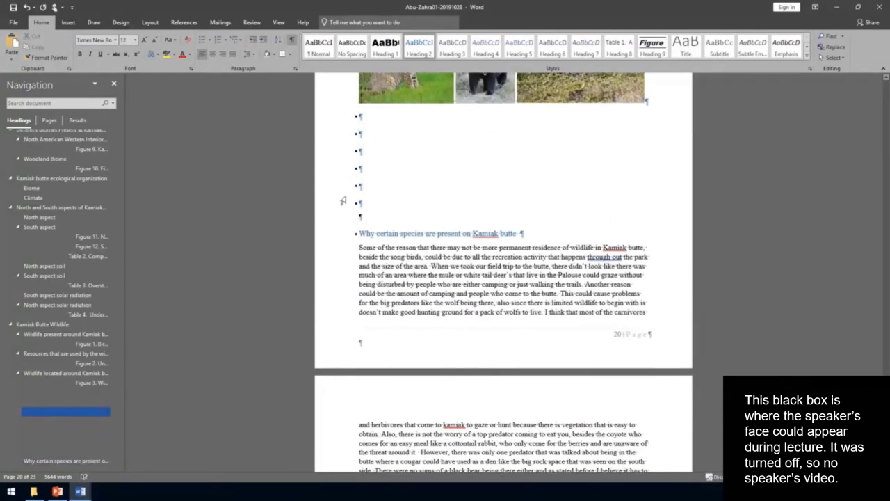
left_click_drag(340, 225, 353, 129)
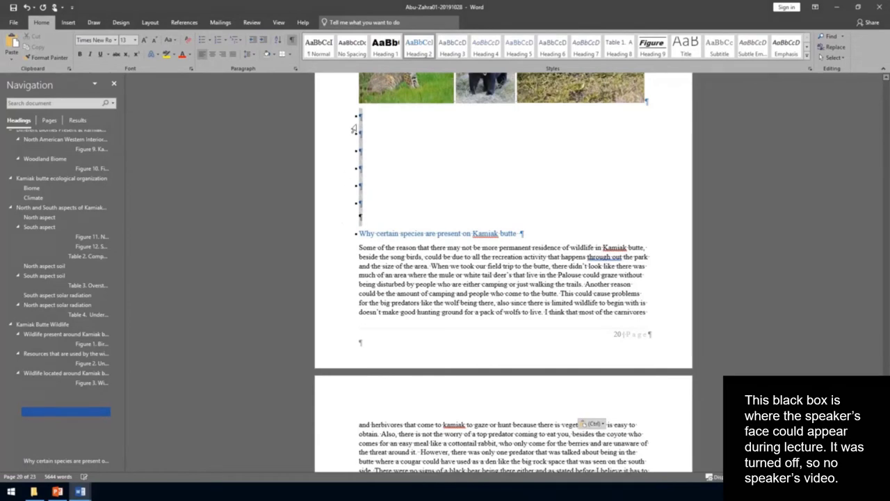
key("Delete")
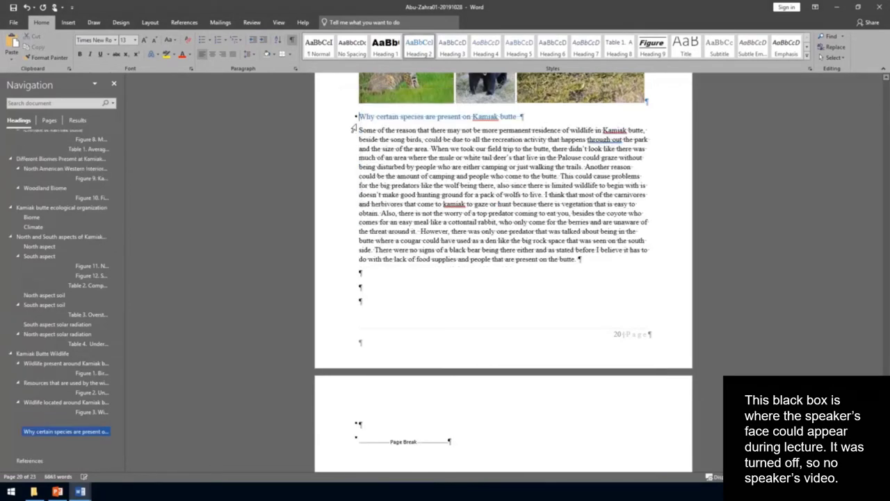
left_click_drag(362, 272, 370, 400)
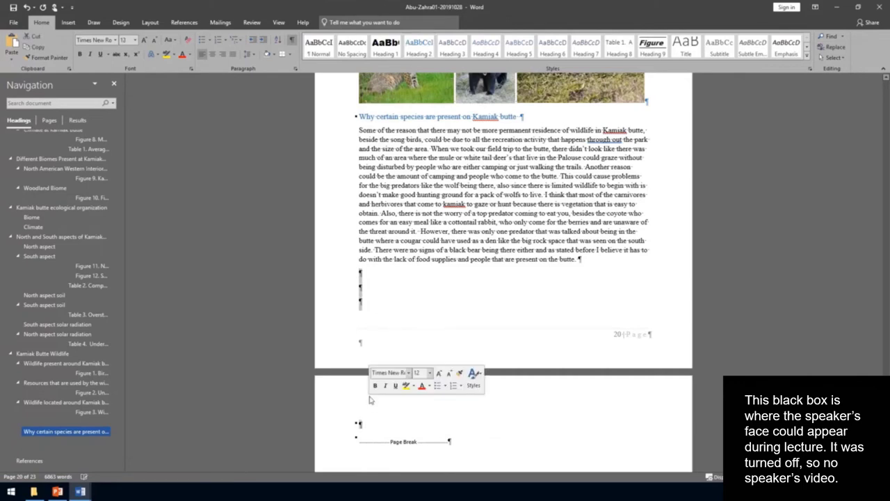
key("Delete")
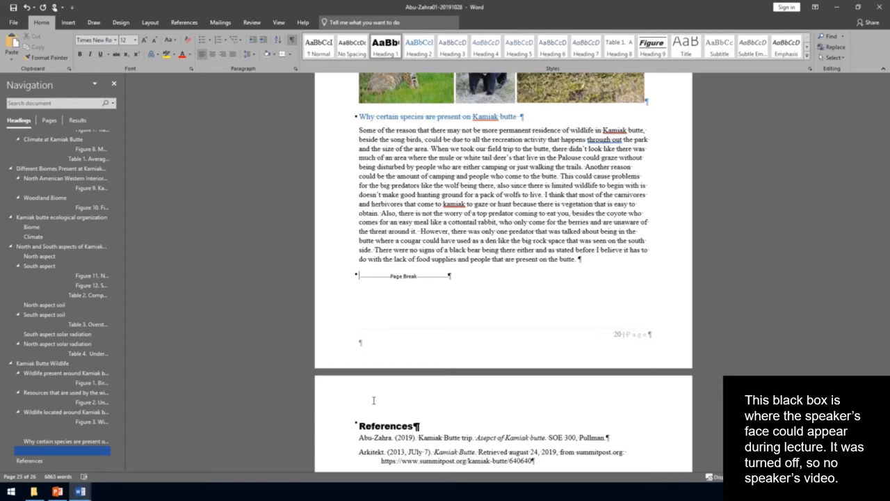
Apply the Figure caption style to the bird species caption so it reads 'Figure 13. Bird species on Kamiak'.
scroll(373, 399, "up", 10)
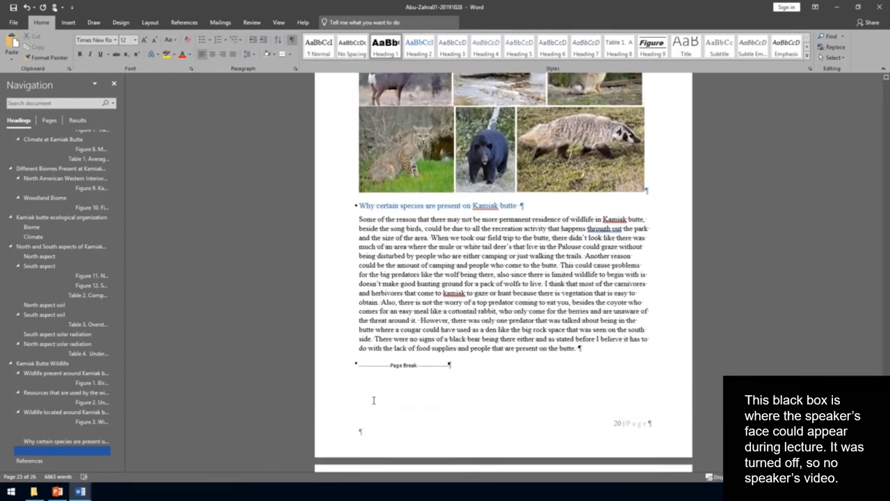
scroll(393, 397, "up", 10)
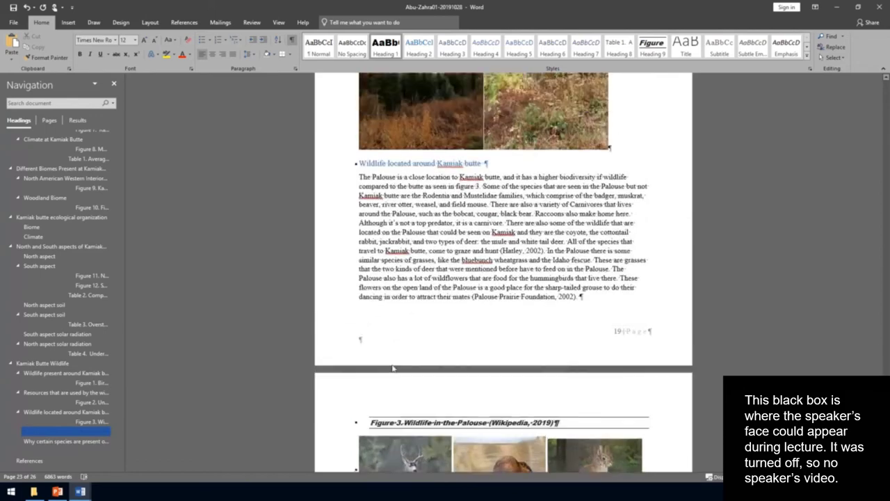
scroll(396, 368, "up", 10)
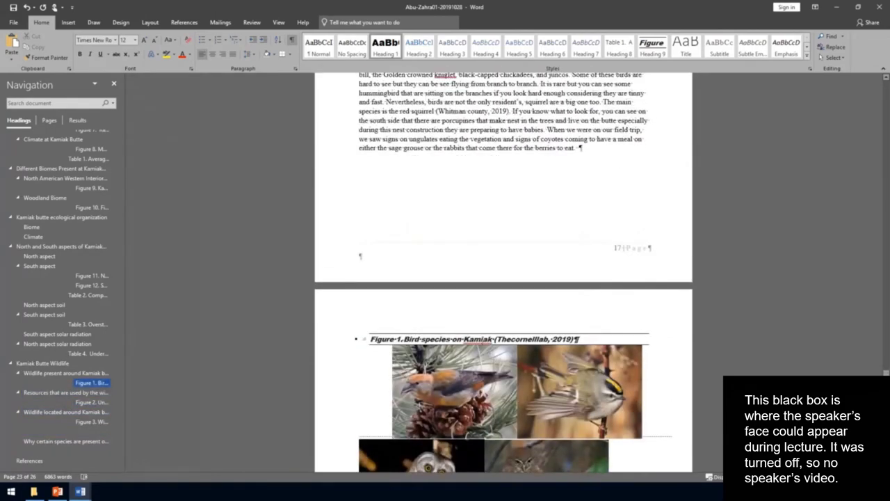
left_click(483, 340)
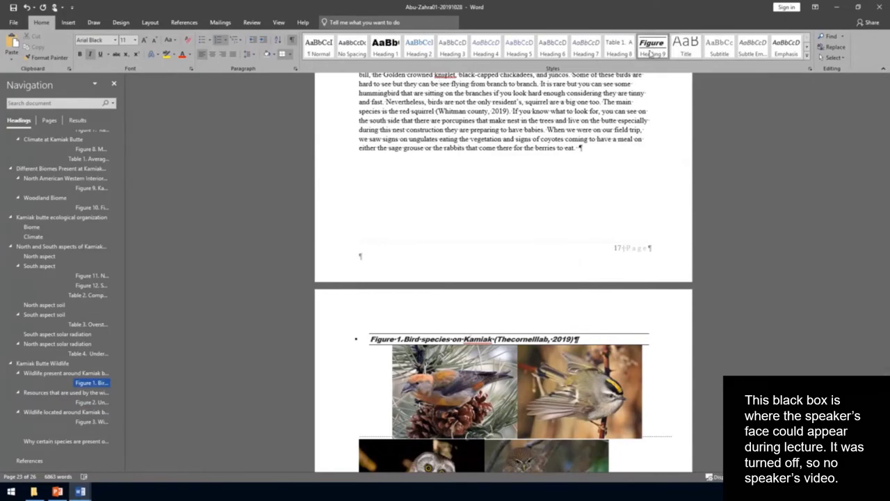
left_click(622, 47)
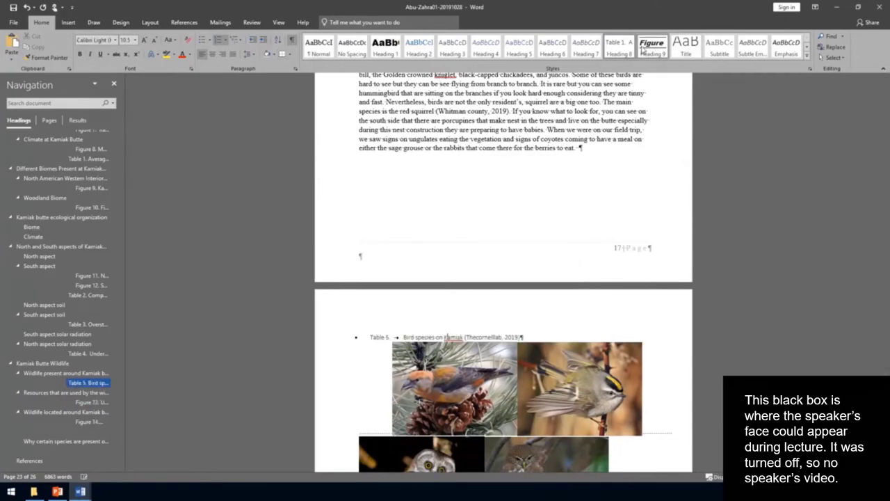
left_click(647, 48)
scroll(603, 197, "down", 3)
scroll(603, 197, "down", 20)
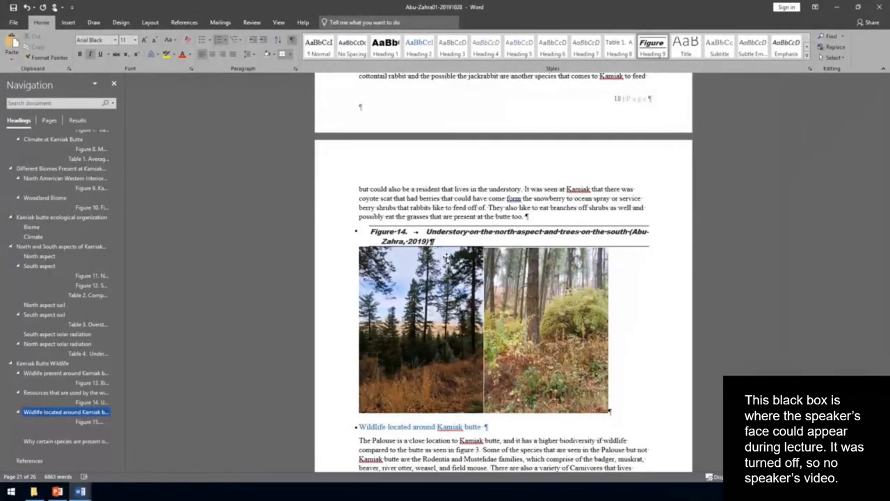
scroll(445, 236, "up", 3)
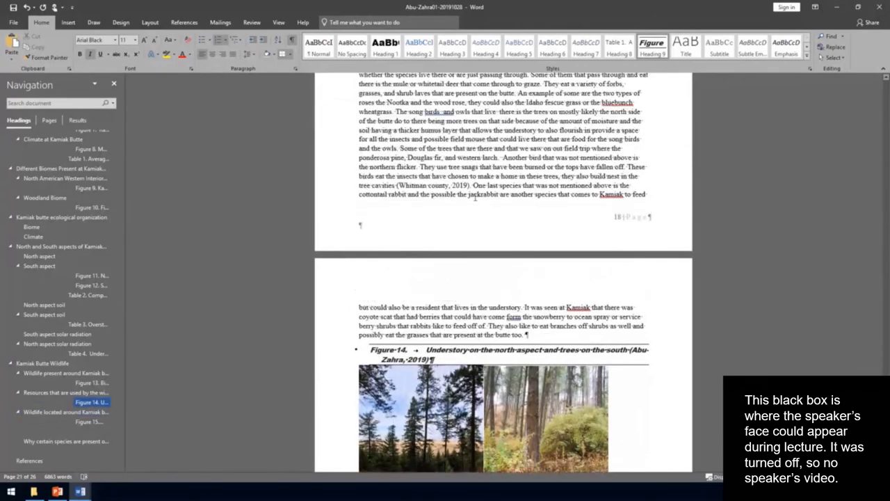
scroll(474, 198, "up", 2)
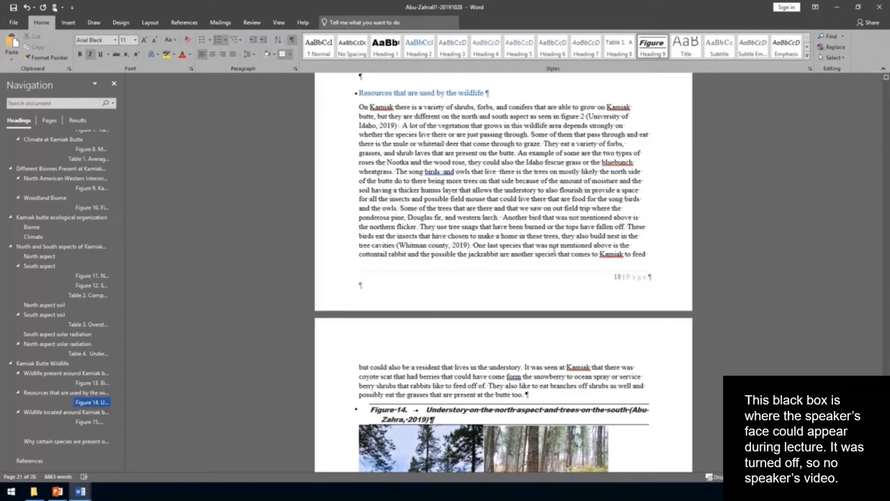
Select the typed words 'figure 2' in the Resources that are used by the wildlife paragraph.
double_click(485, 237)
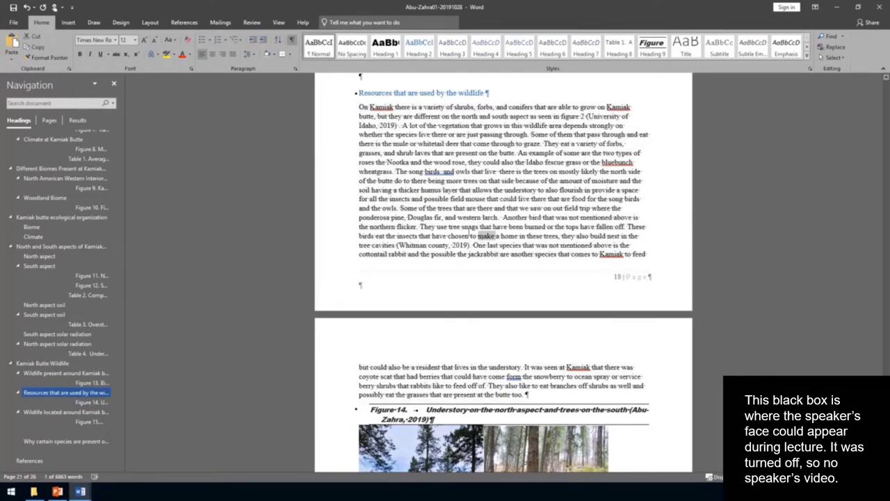
triple_click(465, 229)
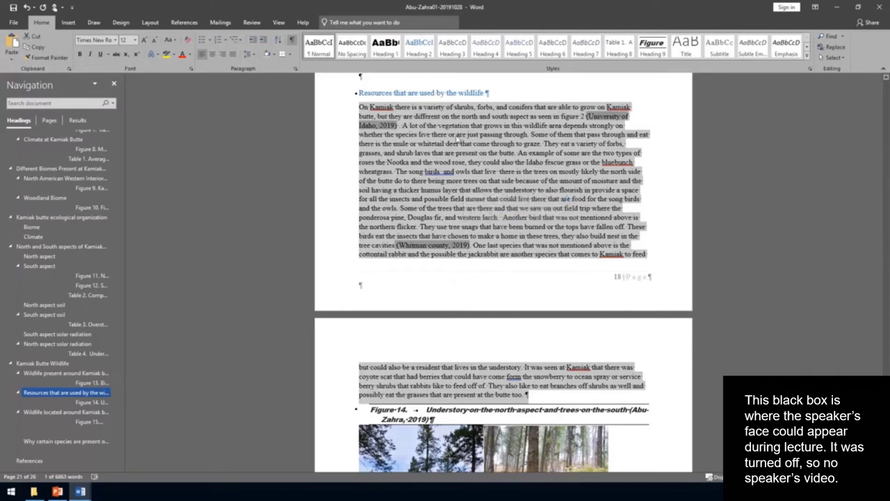
left_click(458, 136)
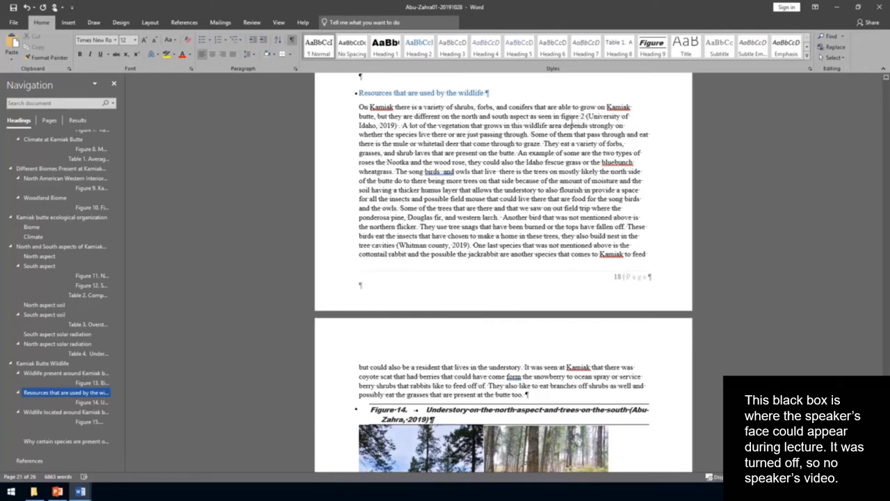
double_click(569, 119)
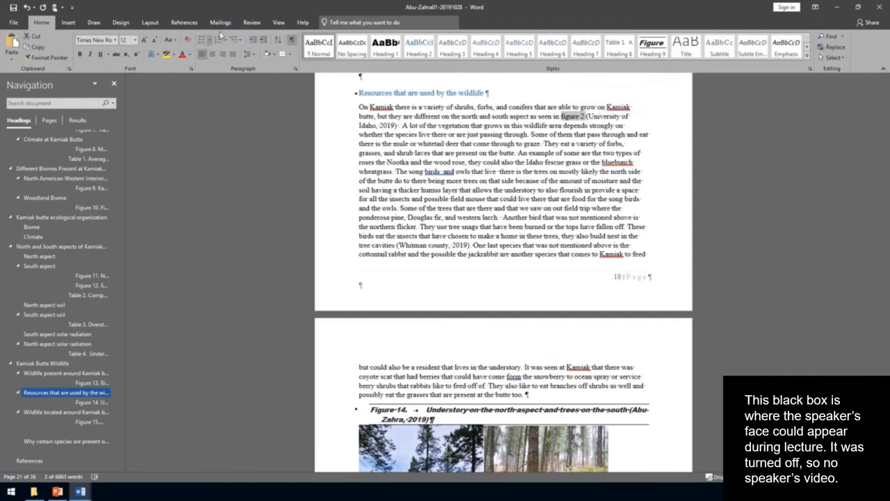
Replace 'figure 2' with a cross-reference to Figure 14, Understory on the north aspect.
left_click(184, 23)
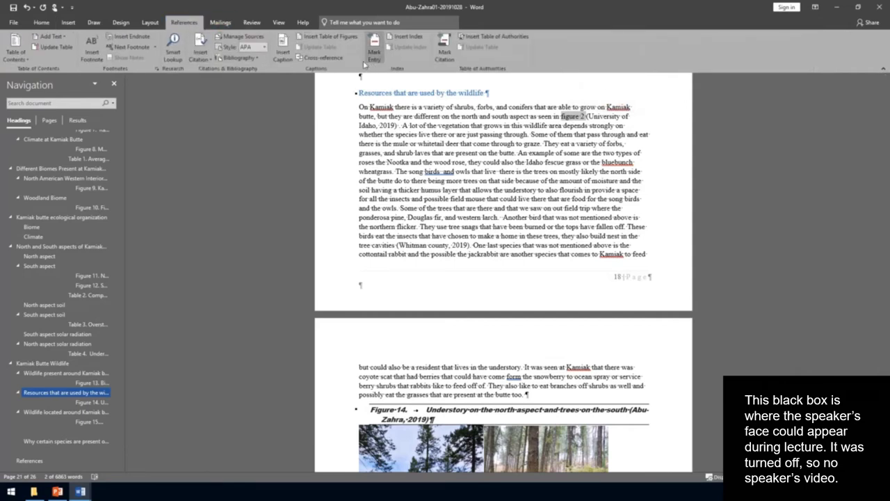
left_click(332, 60)
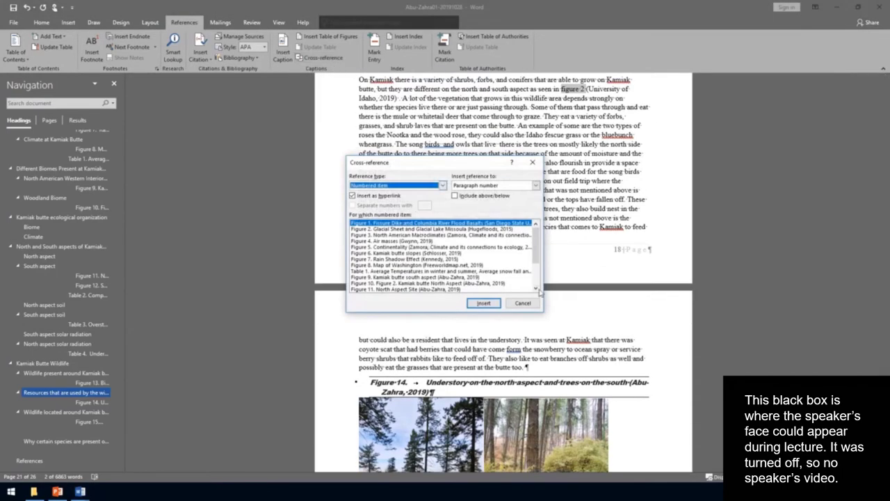
left_click(536, 287)
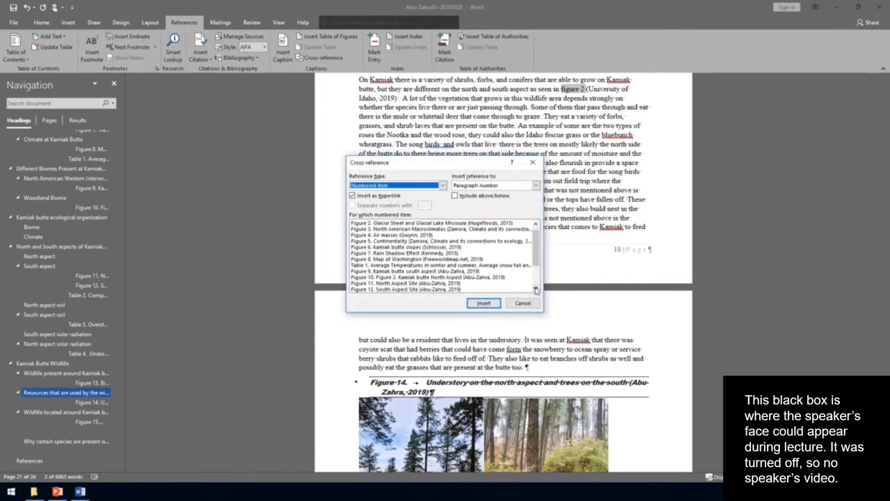
left_click(536, 287)
left_click(536, 288)
left_click(536, 288)
left_click(536, 288)
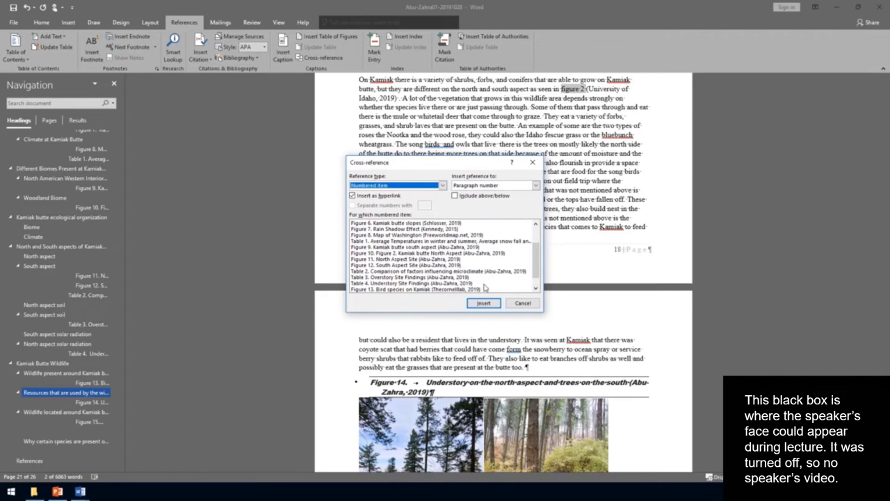
left_click(537, 288)
left_click(538, 288)
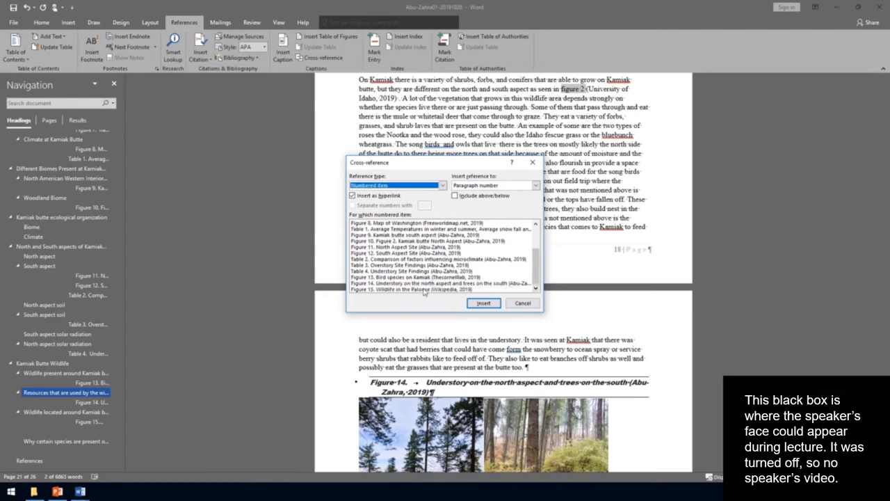
left_click(372, 283)
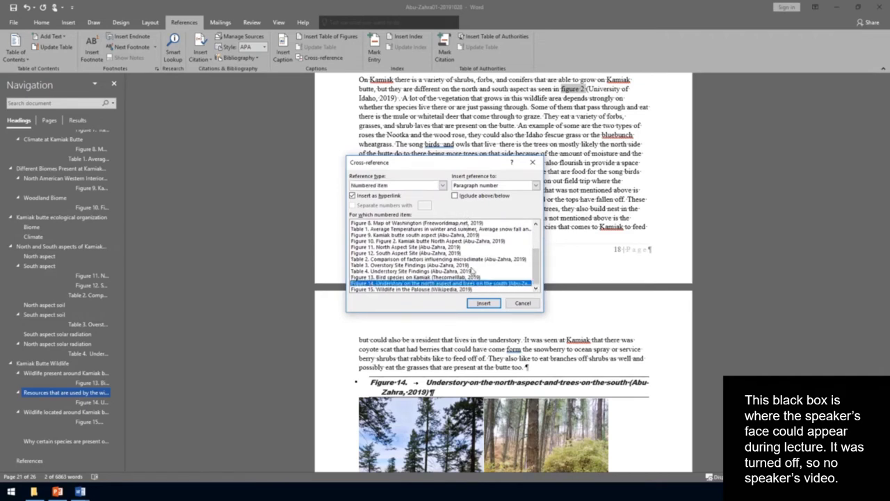
left_click(499, 302)
left_click(523, 302)
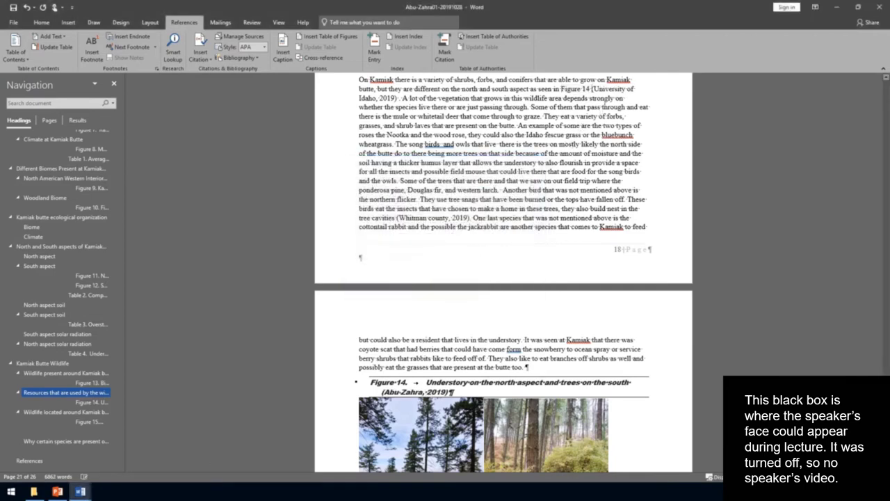
double_click(581, 92)
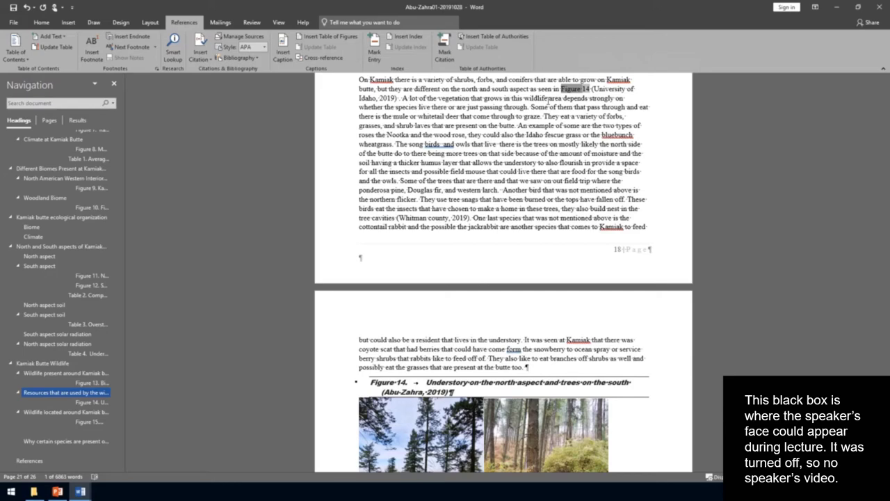
Select the (Hatley, 2002) citation in the Wildlife located around Kamiak butte paragraph.
left_click(578, 118)
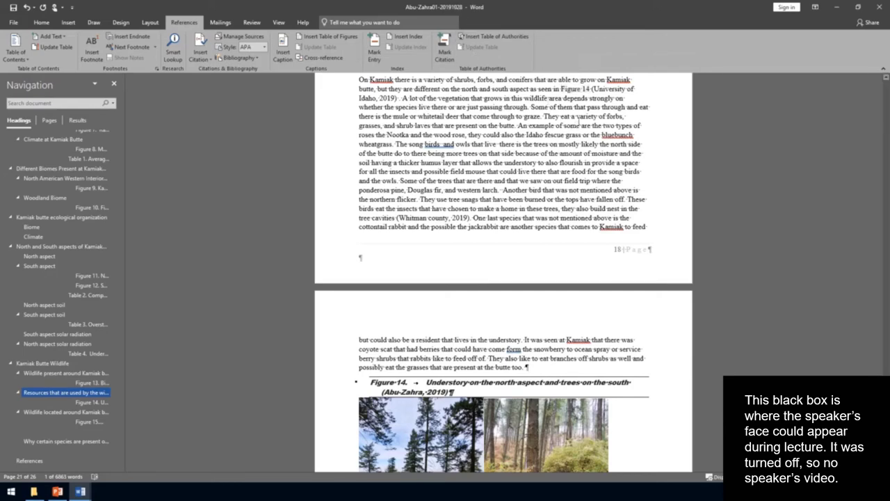
scroll(529, 202, "down", 3)
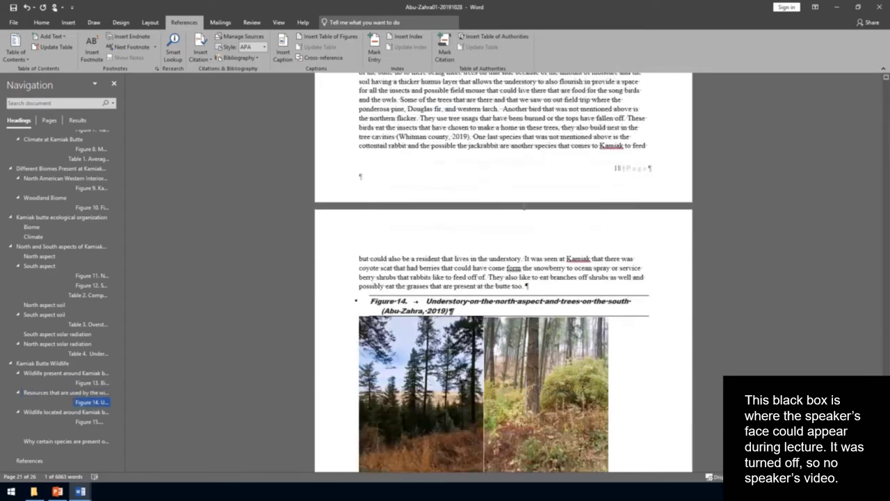
scroll(491, 234, "down", 9)
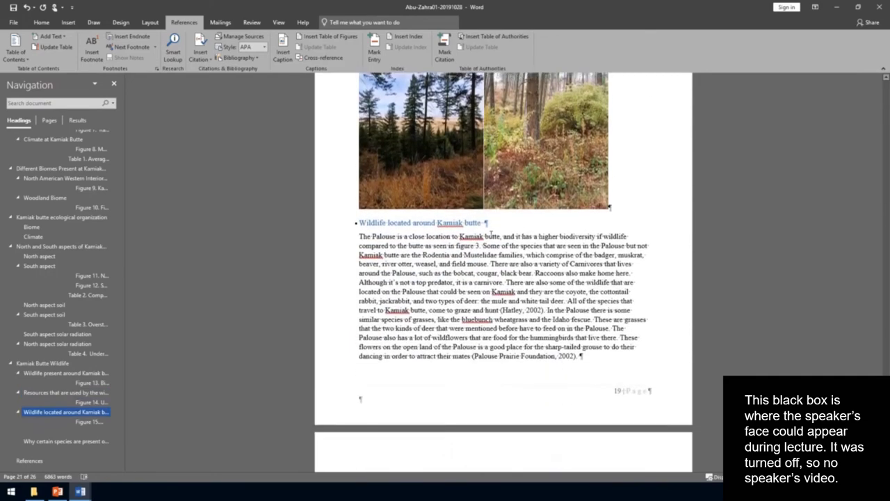
scroll(491, 234, "down", 3)
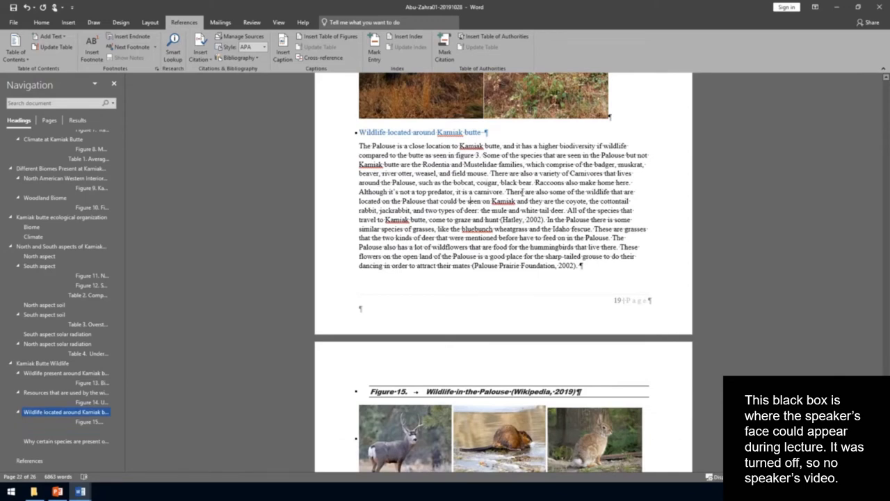
left_click(541, 221)
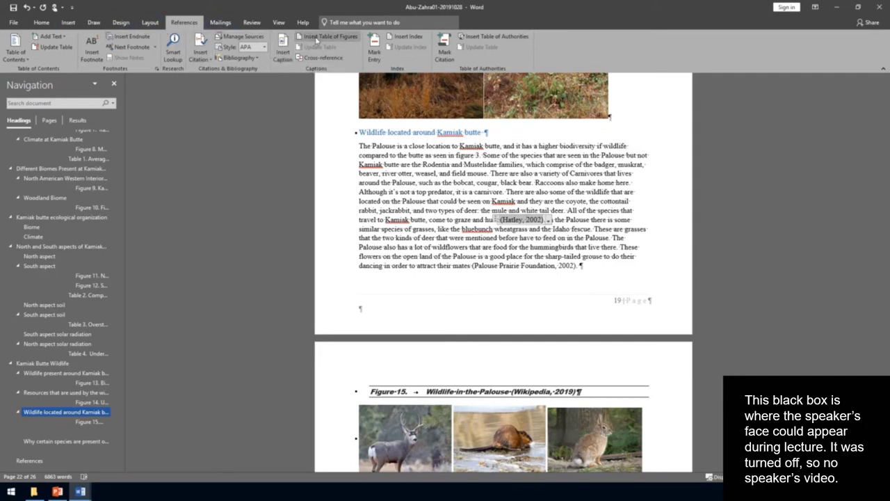
Open Manage Sources and select the LLC; Dictionary.com (2019) entry in the Current List.
left_click(244, 37)
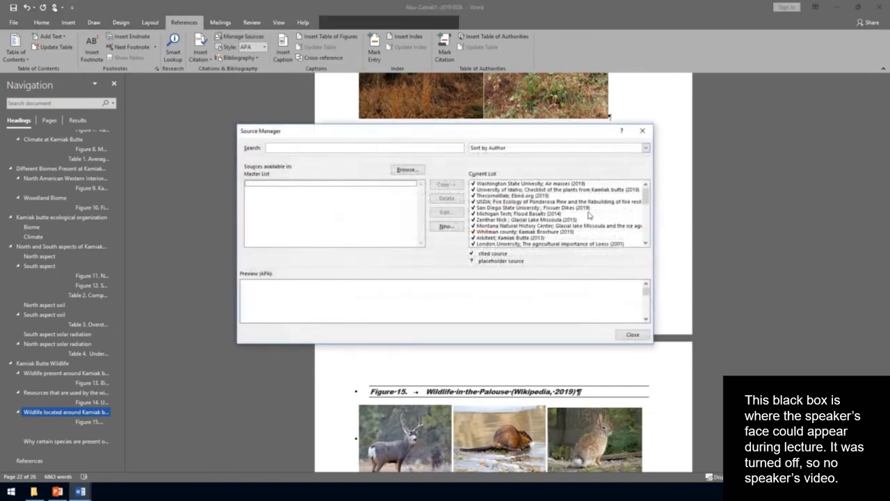
left_click(646, 243)
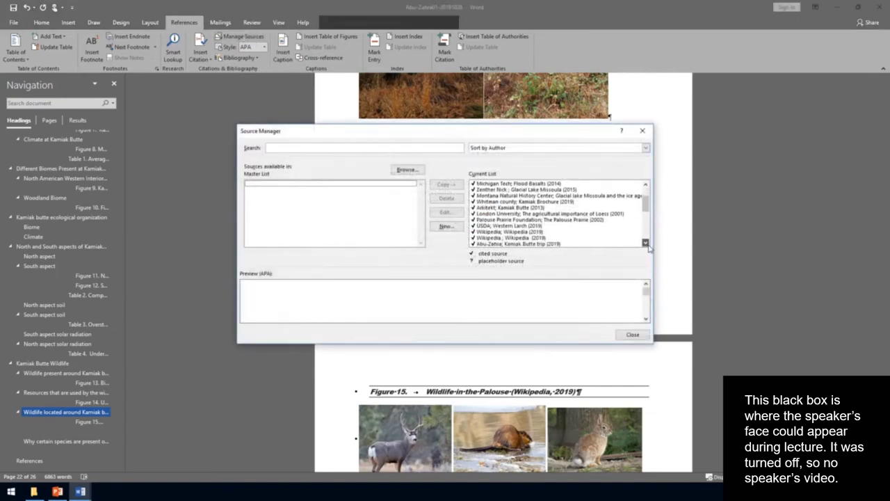
scroll(647, 243, "down", 5)
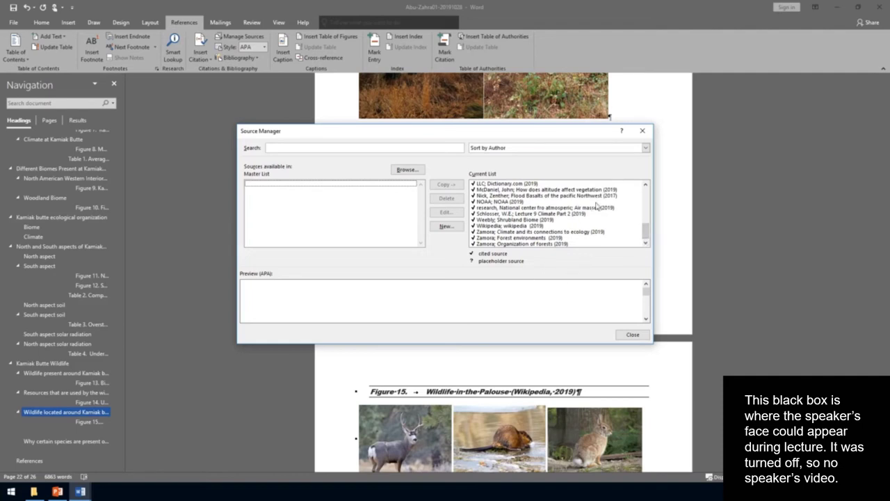
left_click(499, 184)
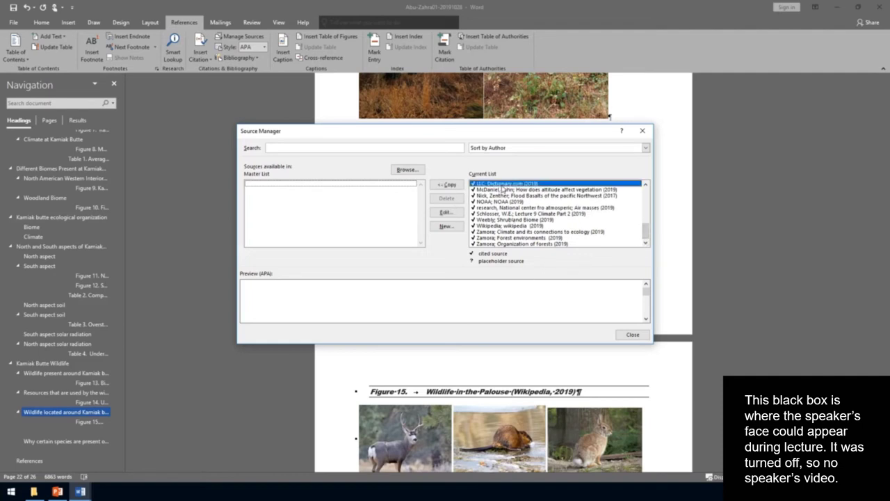
Edit the Dictionary.com web site source so LLC becomes its Corporate Author.
left_click(445, 213)
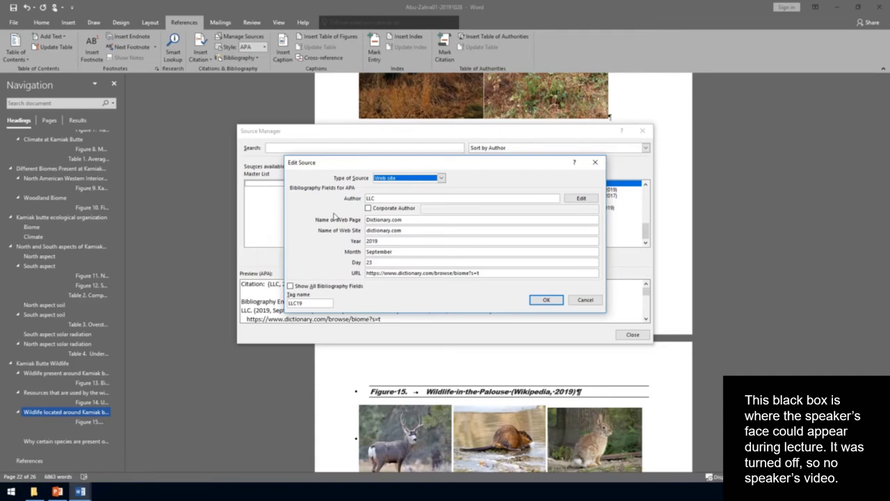
left_click(382, 208)
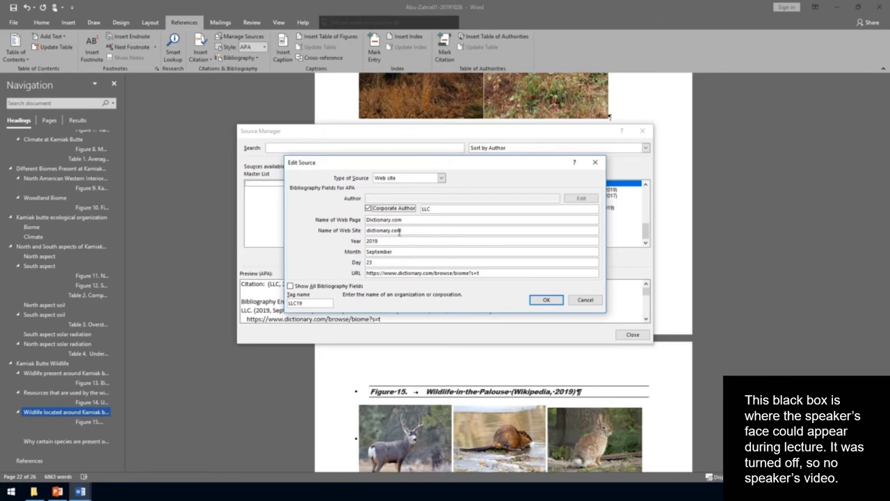
left_click(393, 223)
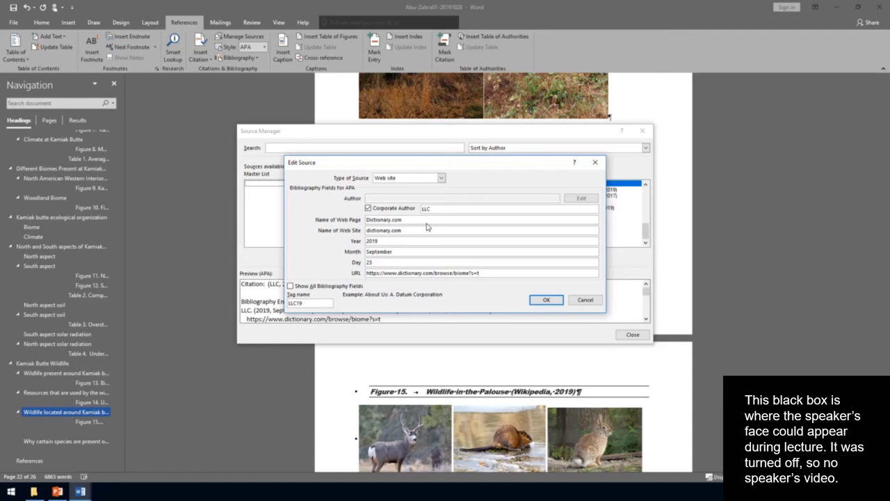
Set the Type of Source for the Dictionary.com entry to Art.
left_click(441, 178)
scroll(440, 184, "down", 2)
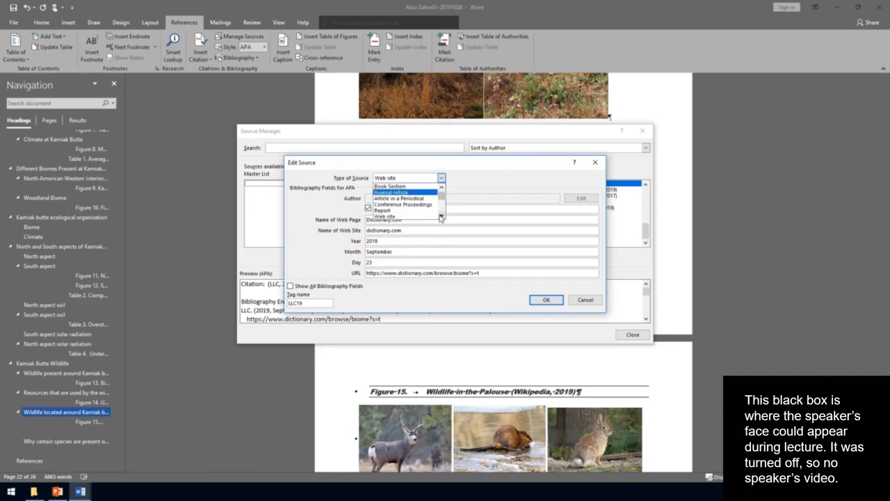
scroll(440, 217, "down", 3)
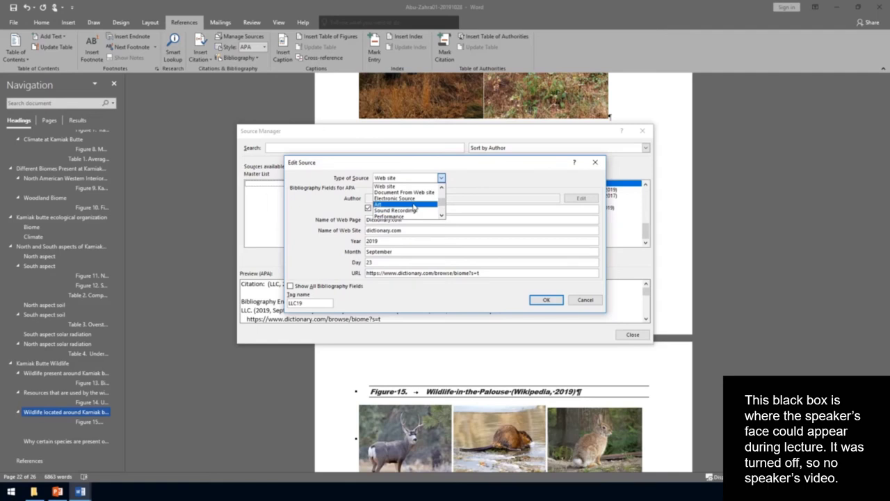
left_click(414, 204)
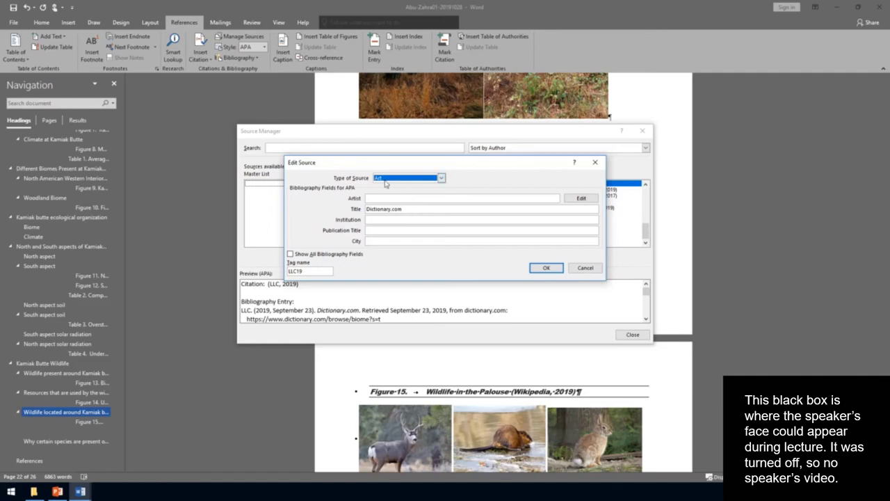
Turn on Show All Bibliography Fields and scroll through the full Art field list.
left_click(291, 256)
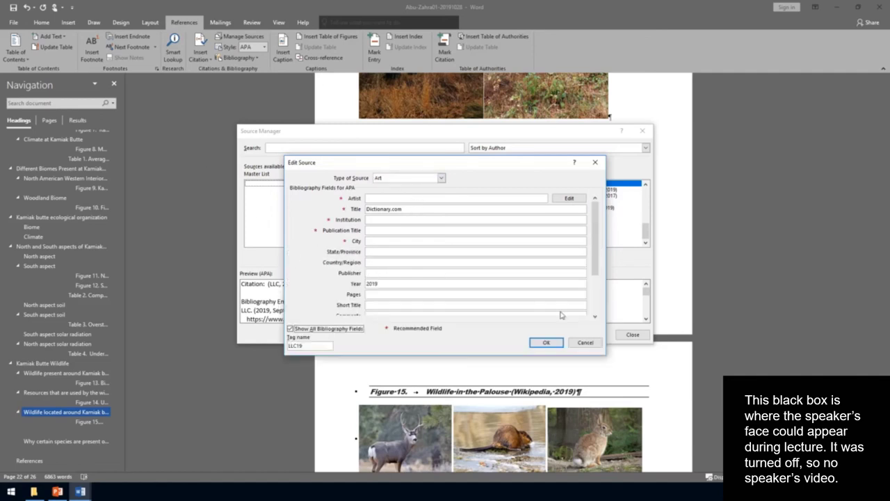
left_click(595, 316)
left_click(595, 317)
left_click(595, 316)
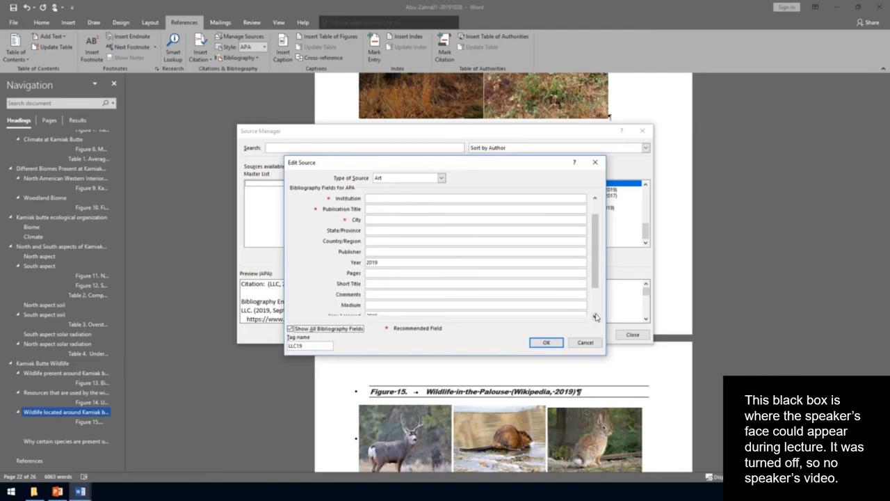
left_click(595, 316)
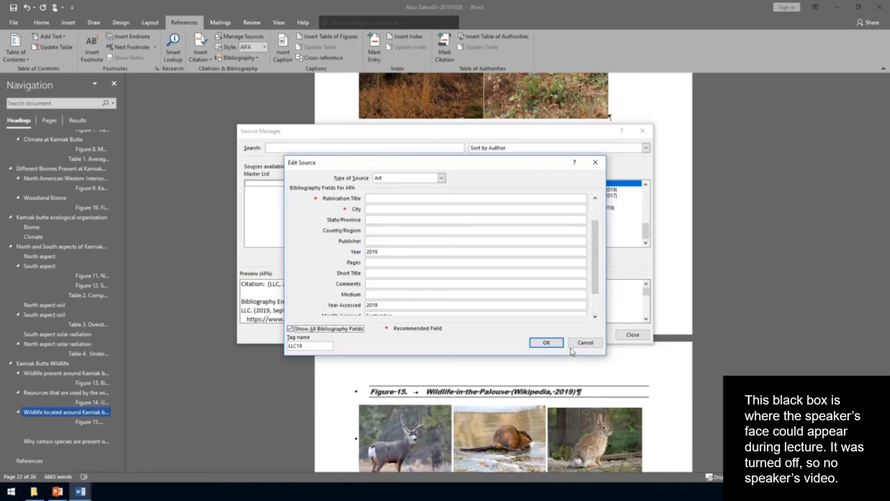
Cancel the Dictionary.com source edits and return to the Source Manager list.
left_click(592, 347)
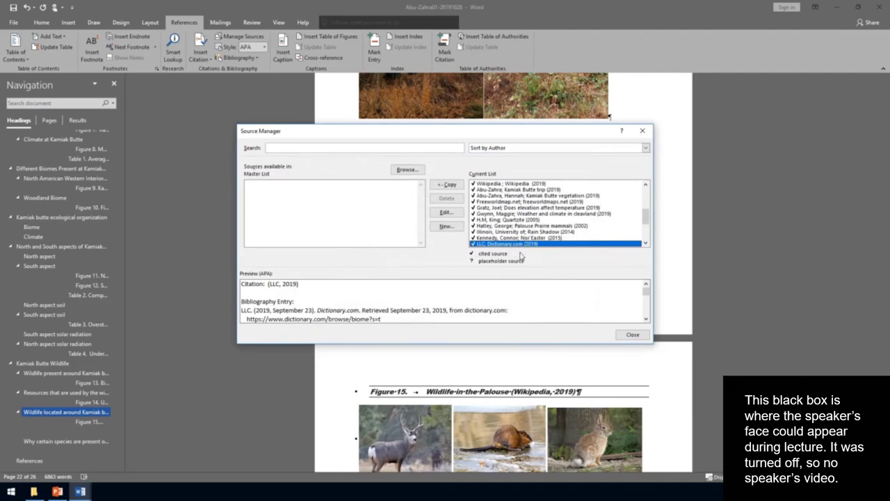
scroll(562, 206, "up", 3)
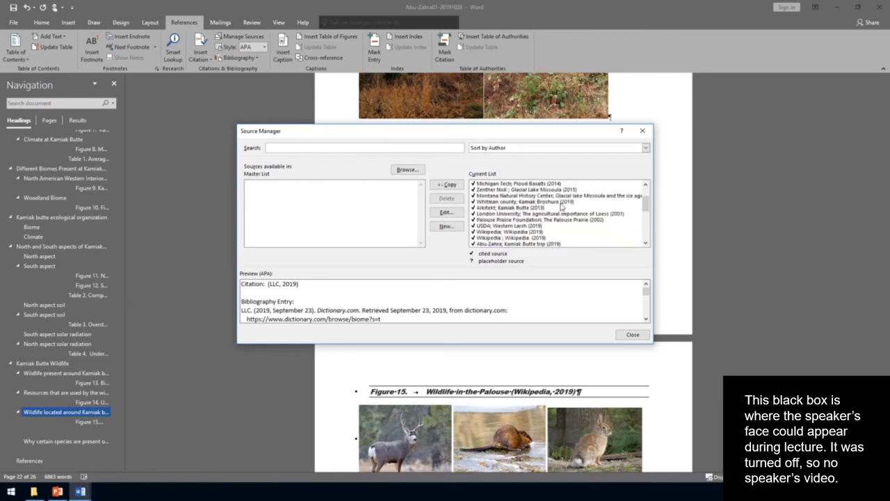
scroll(561, 206, "down", 3)
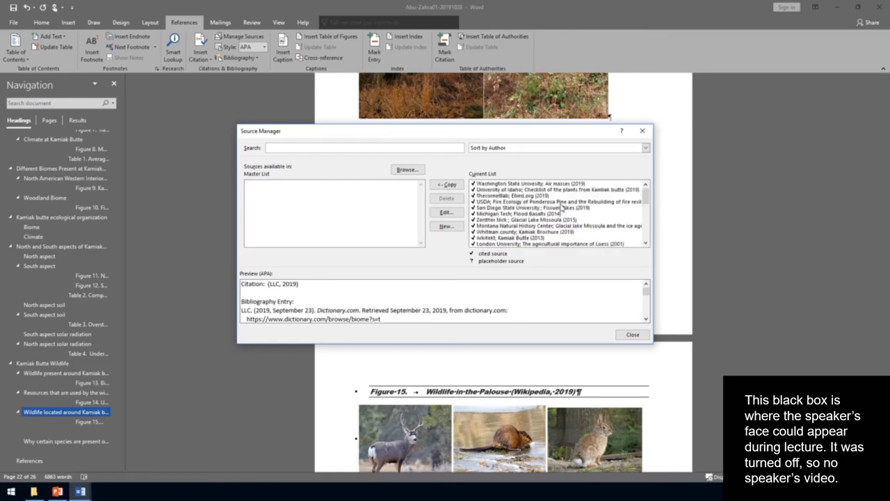
Start a new bibliography source with Type of Source set to Journal Article.
left_click(445, 226)
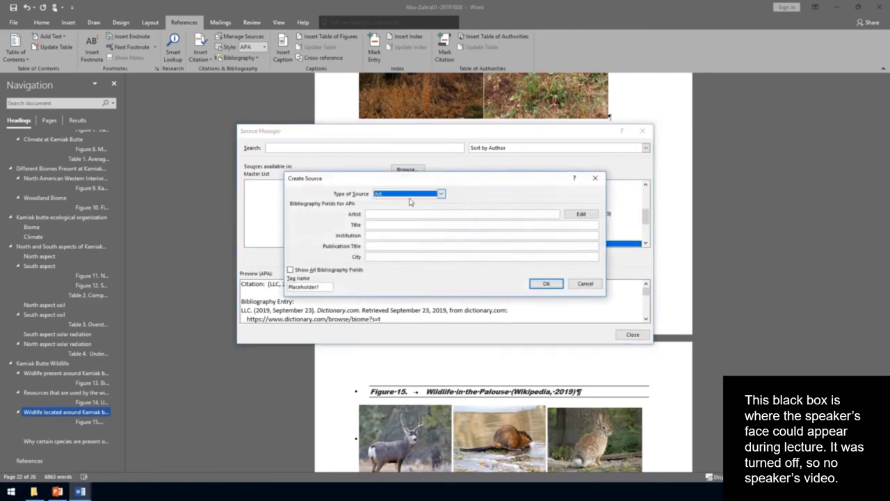
left_click(410, 195)
scroll(408, 209, "up", 2)
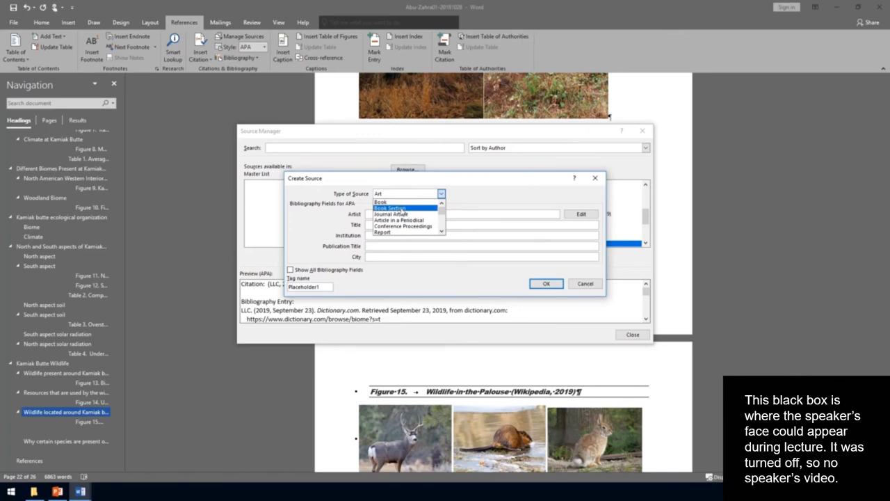
scroll(402, 215, "down", 1)
scroll(402, 215, "down", 2)
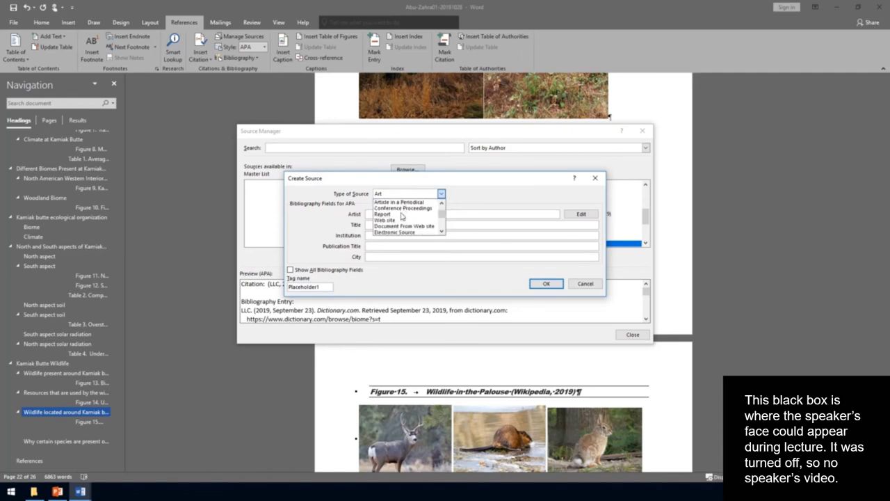
scroll(403, 214, "up", 3)
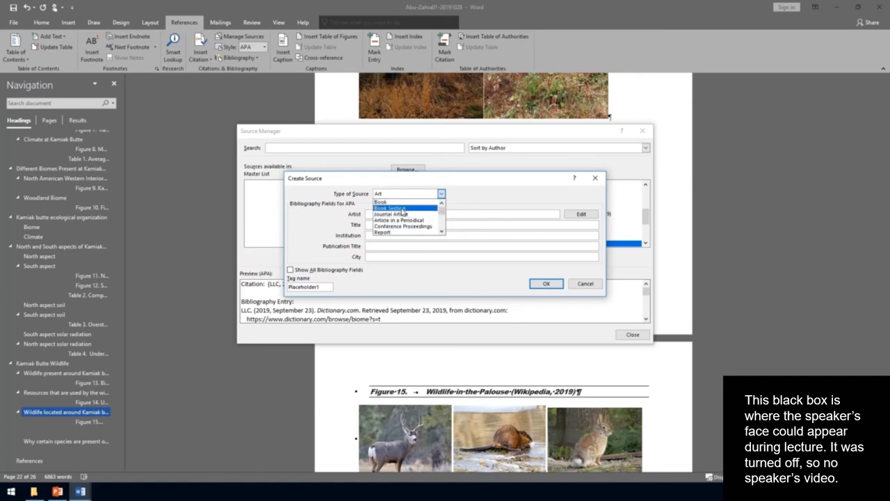
left_click(405, 214)
Enter the article author's name, then cancel the new source draft.
left_click(386, 217)
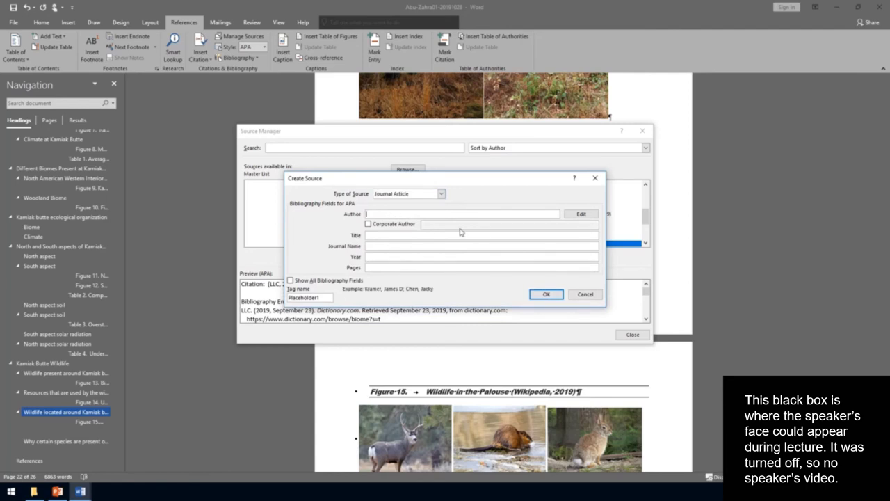
type("Schlosser, W.E")
type(".;")
left_click(585, 295)
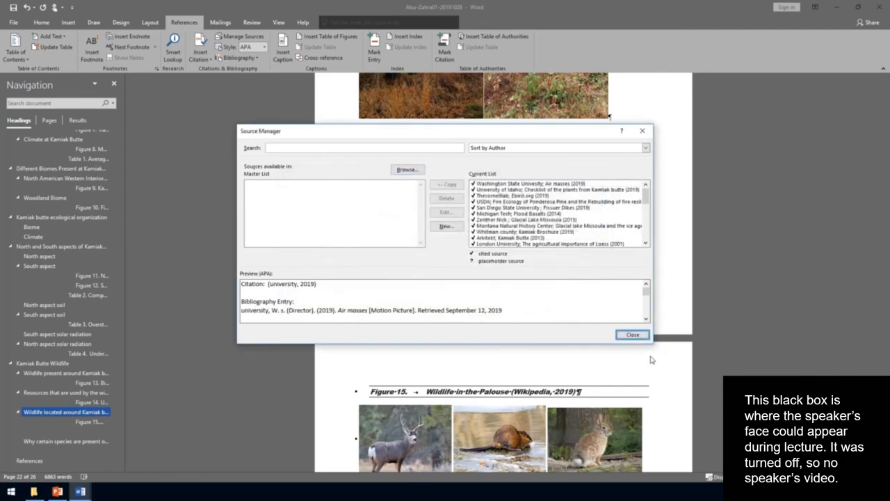
Close Source Manager, abandon a new citation source draft, and reopen the Insert Citation list.
left_click(632, 335)
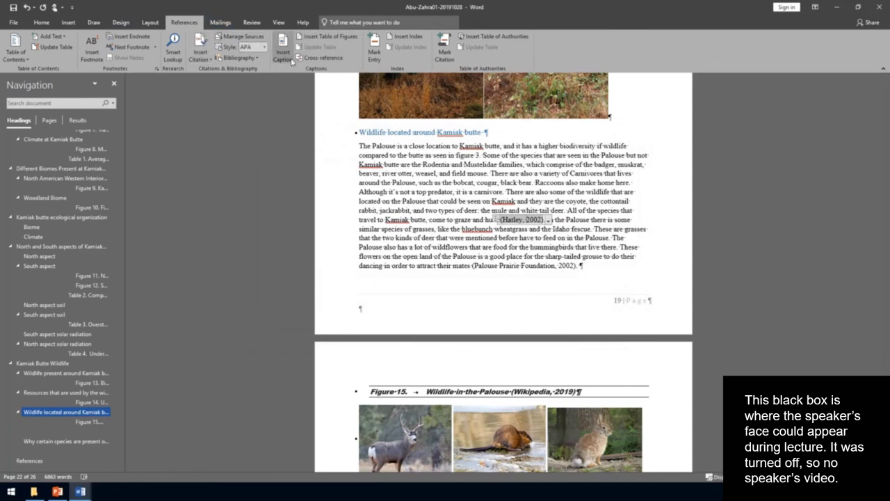
left_click(201, 56)
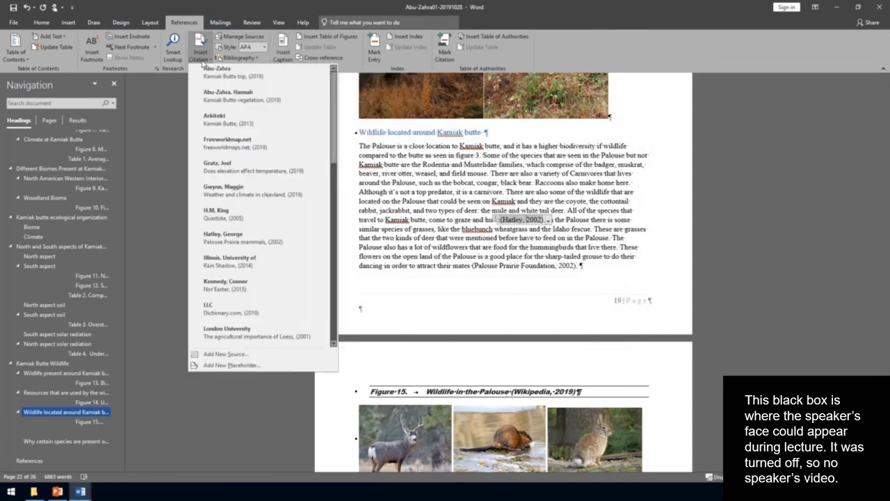
left_click(245, 356)
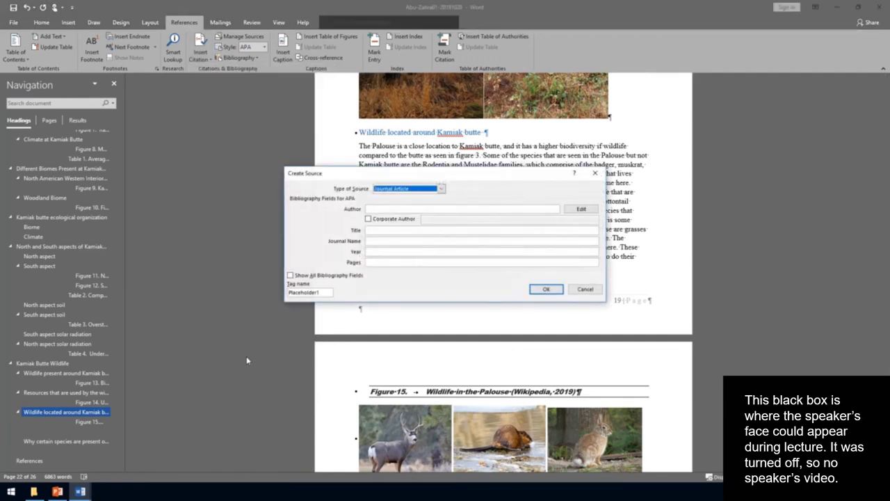
left_click(376, 210)
type("S")
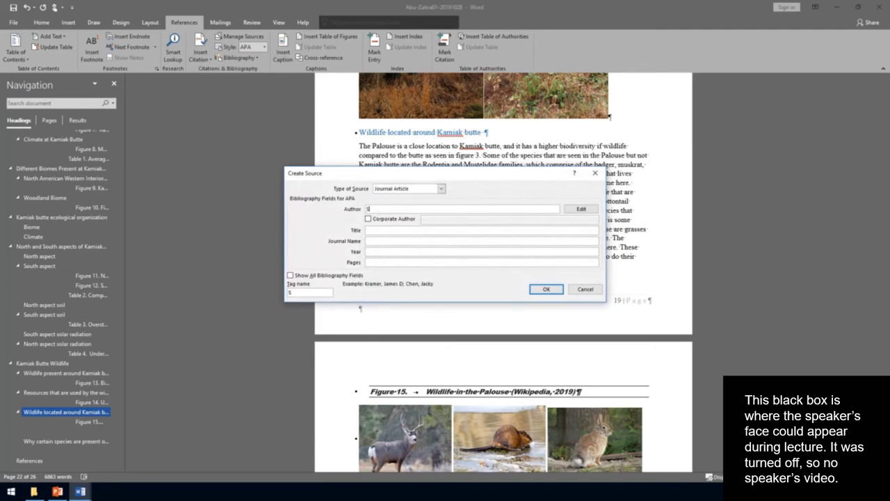
type("chlosser")
key("Escape")
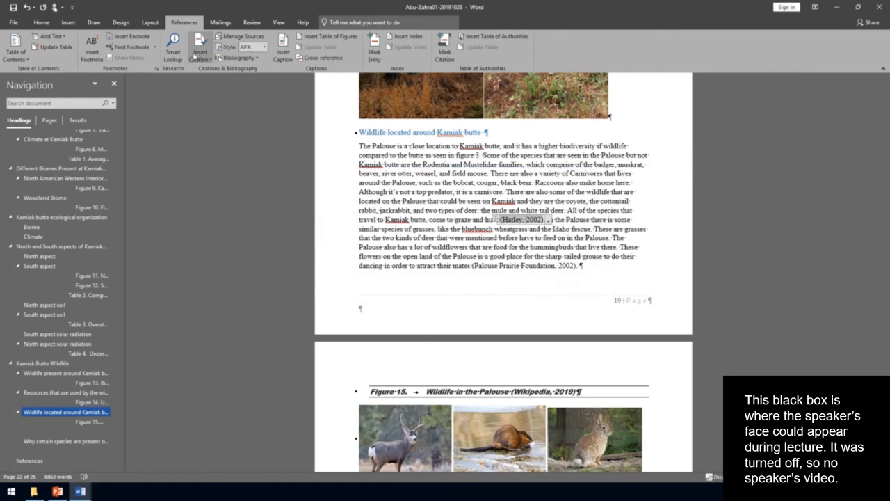
left_click(196, 56)
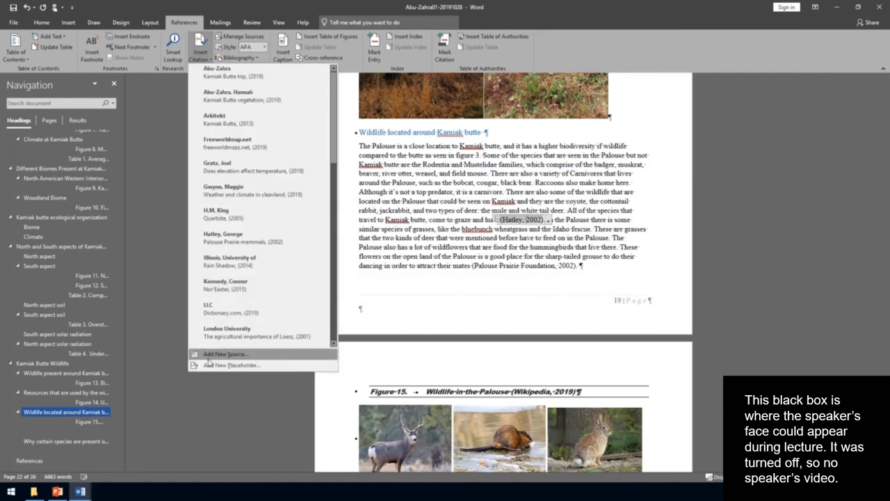
Cancel another new Journal Article source without entering an author, keeping the (Hatley, 2002) citation.
left_click(208, 355)
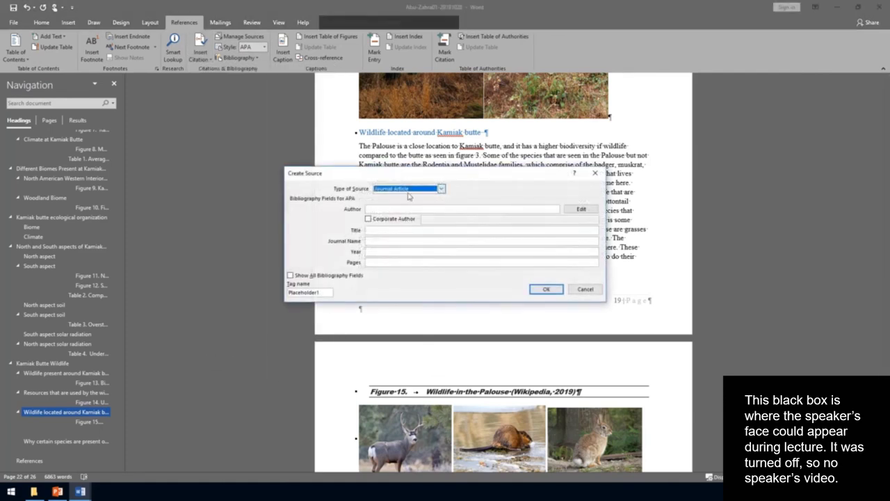
left_click(580, 210)
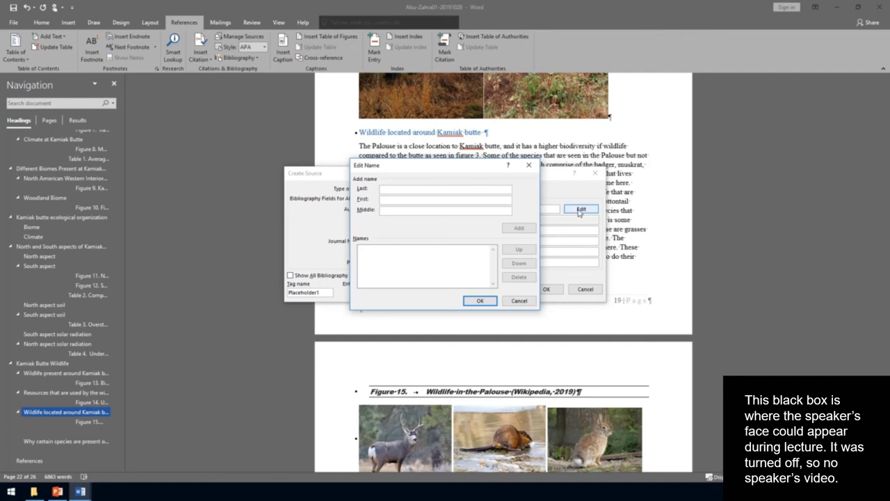
left_click(518, 300)
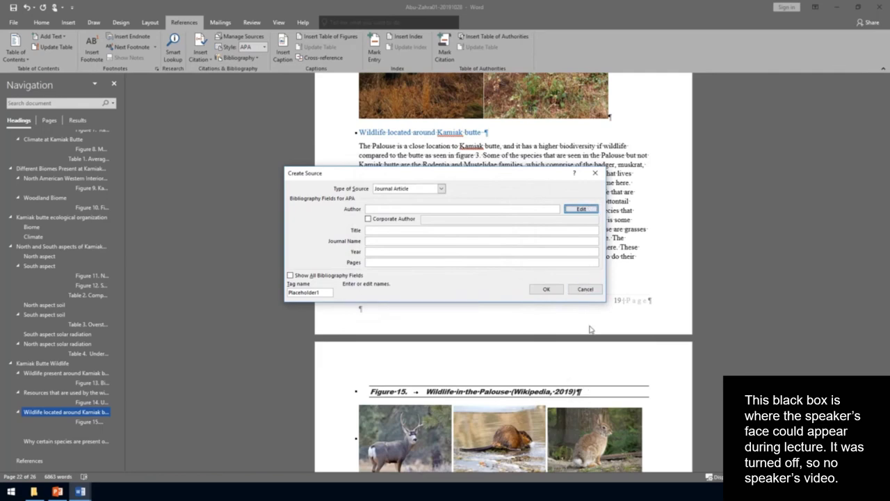
left_click(584, 293)
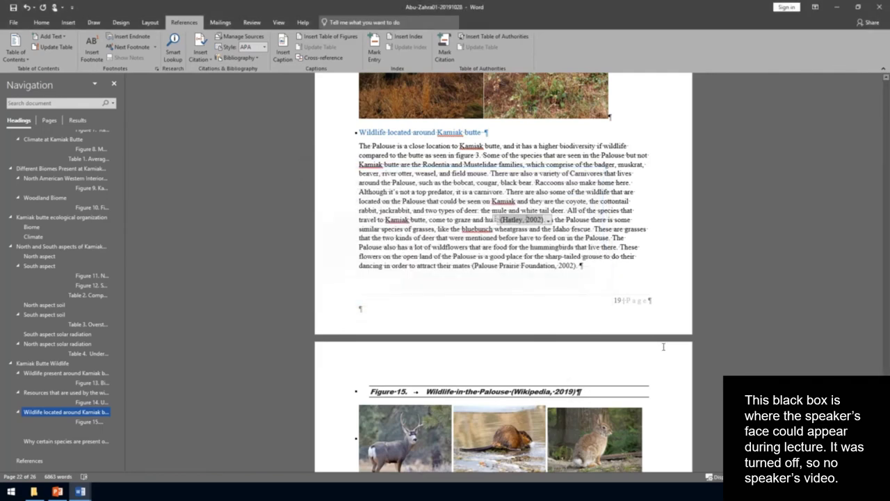
Update the entire table of contents so it lists headings through References on page 21.
scroll(645, 175, "up", 5)
scroll(645, 176, "up", 20)
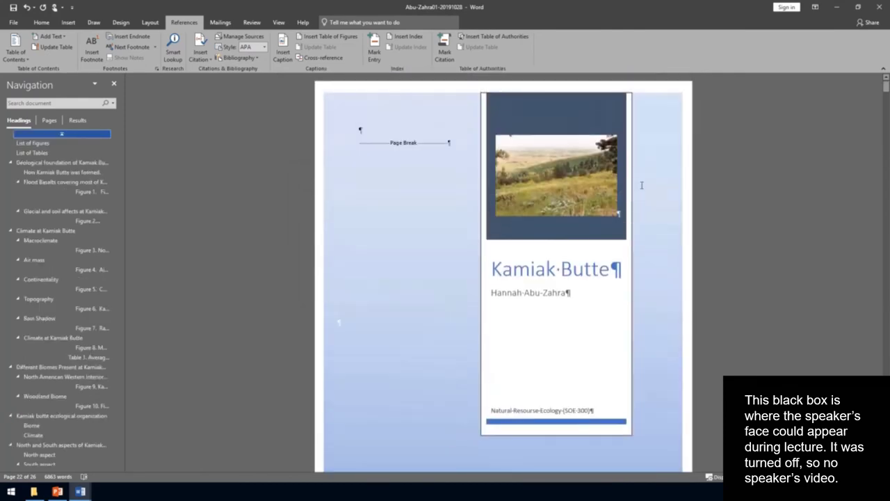
scroll(630, 214, "down", 10)
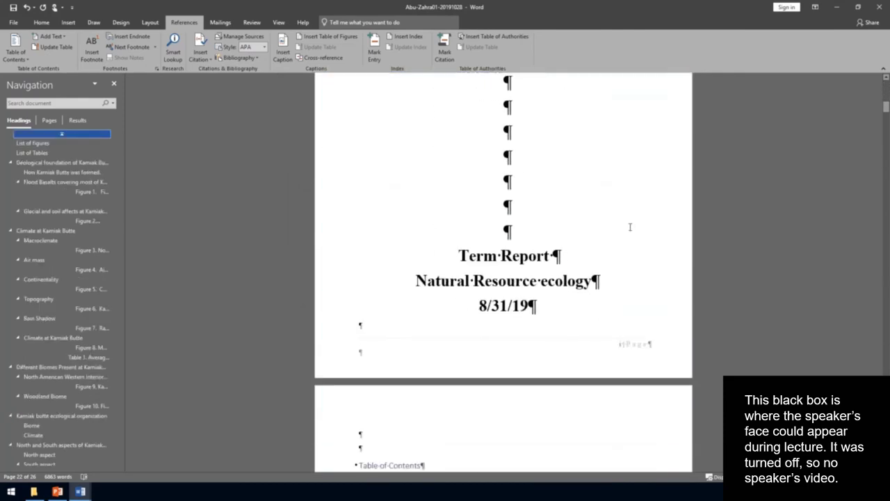
scroll(635, 228, "down", 3)
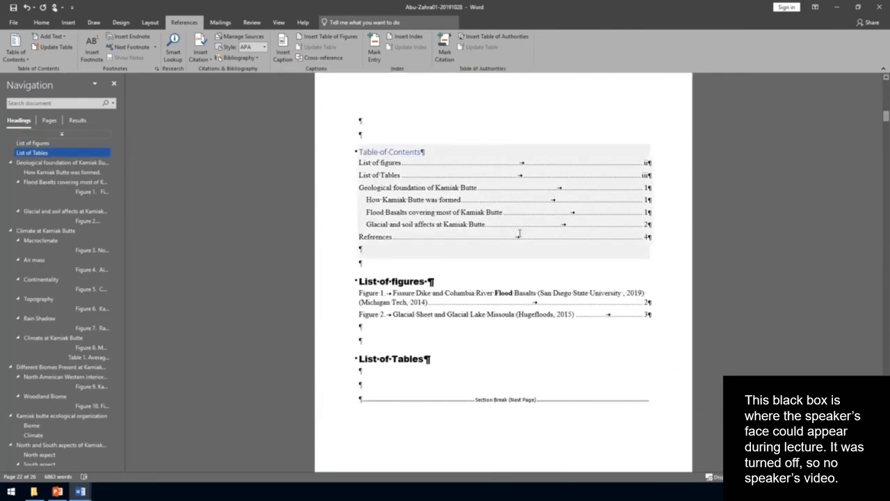
left_click(413, 179)
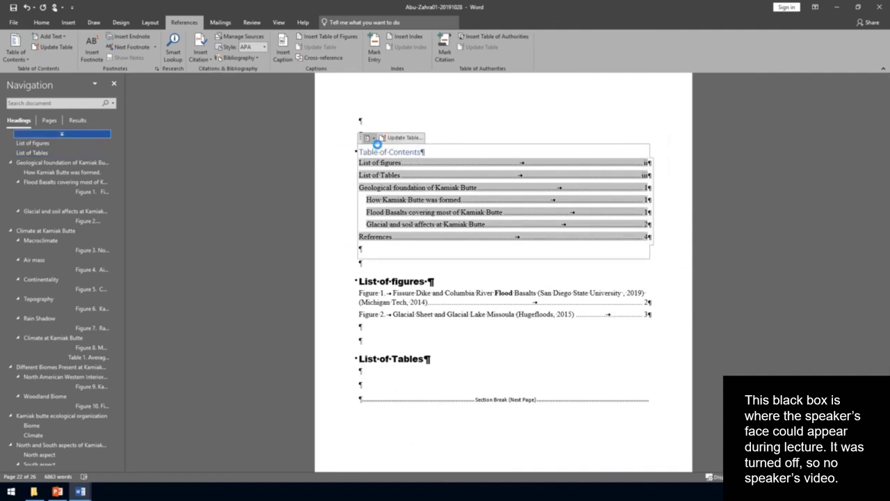
left_click(371, 139)
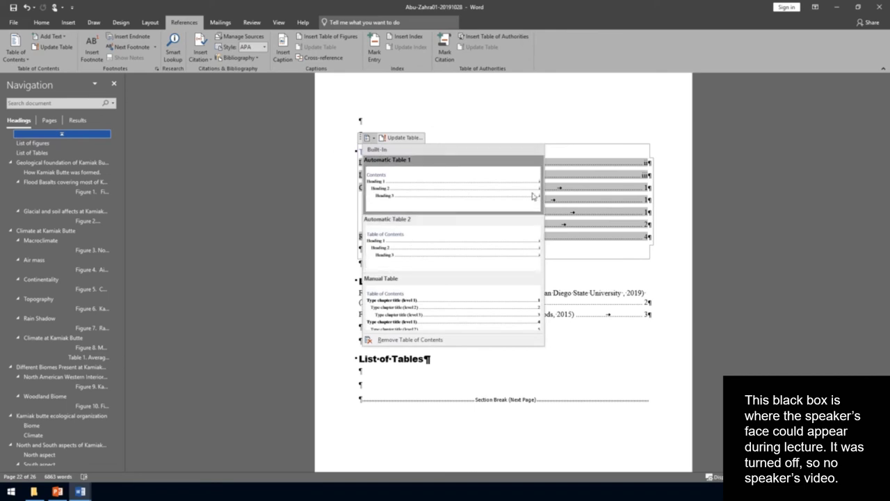
left_click(588, 192)
right_click(588, 193)
left_click(599, 244)
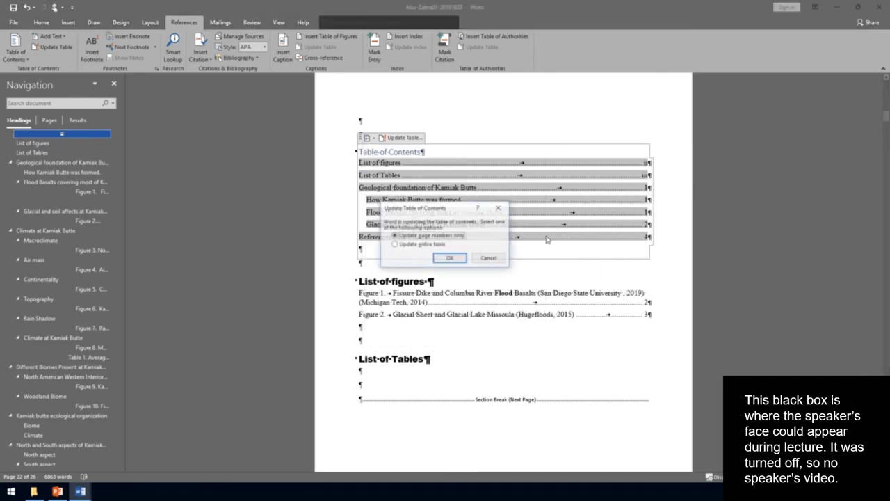
left_click(438, 245)
left_click(450, 258)
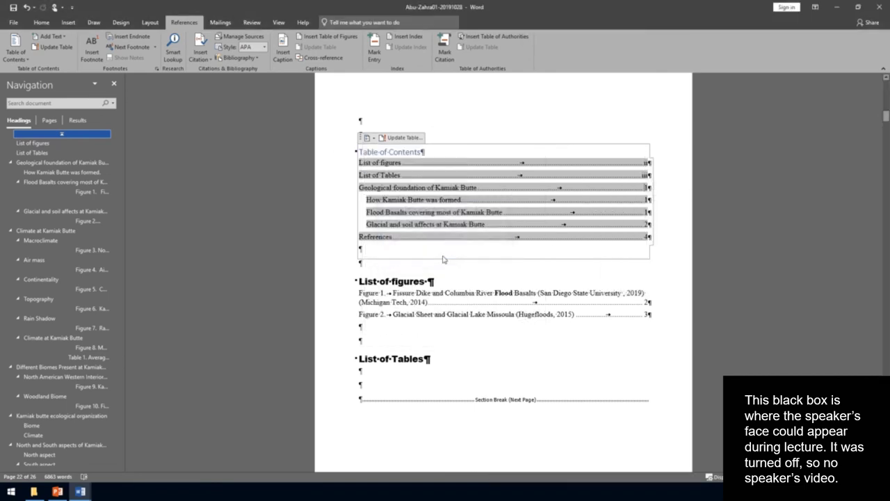
Jump to the 'Why certain species are present on Kamiak butte' section.
scroll(459, 265, "down", 3)
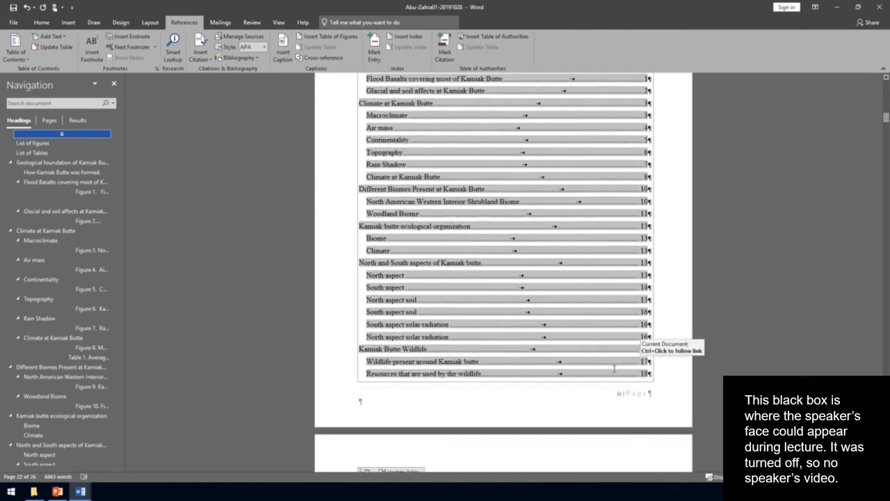
scroll(612, 368, "down", 2)
scroll(612, 369, "down", 8)
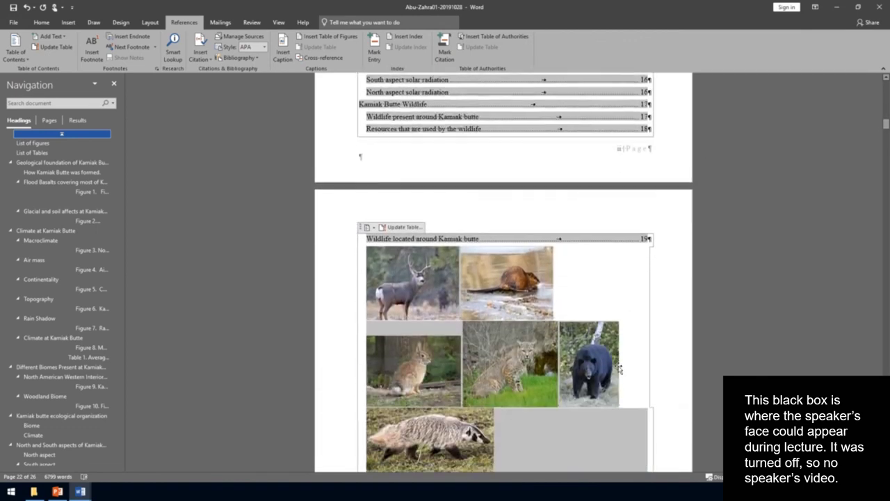
scroll(618, 366, "down", 2)
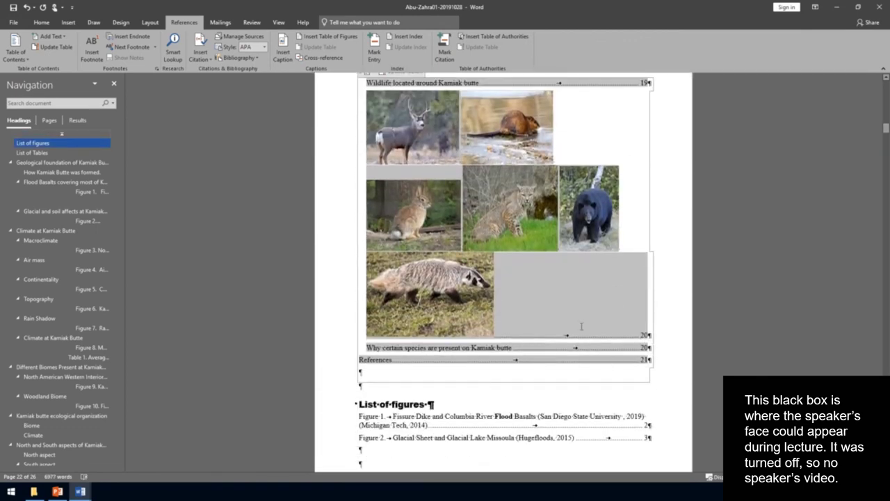
left_click(642, 342, "ctrl")
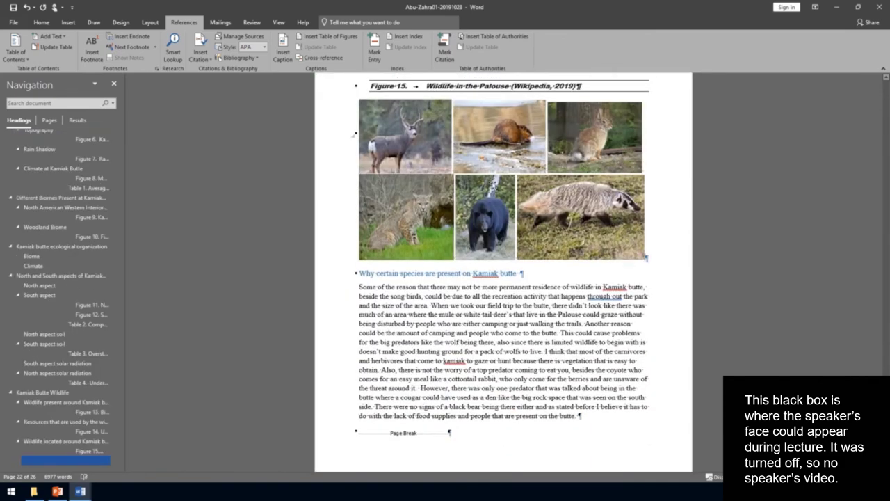
Show the Home ribbon and place the insertion point in the body text.
left_click(42, 23)
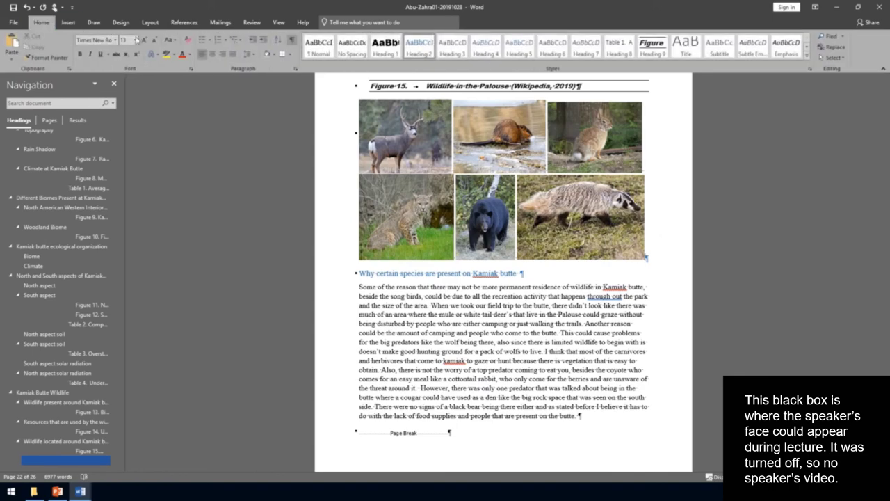
left_click(455, 306)
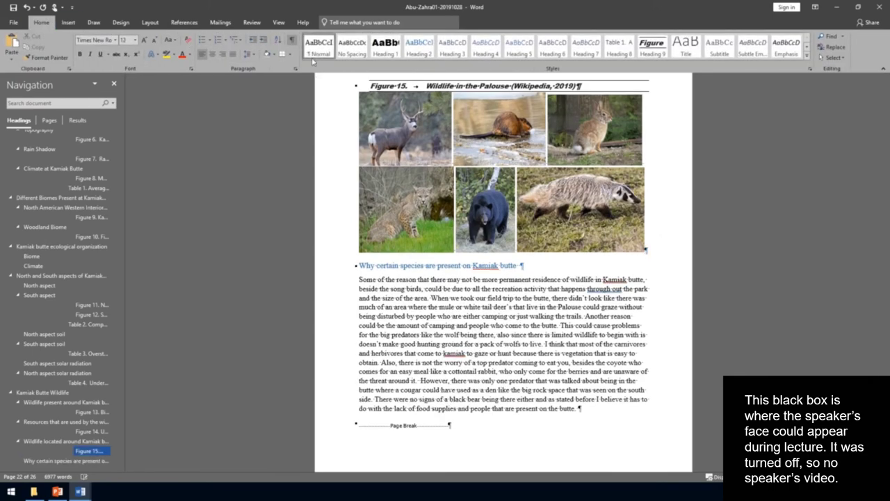
middle_click(515, 295)
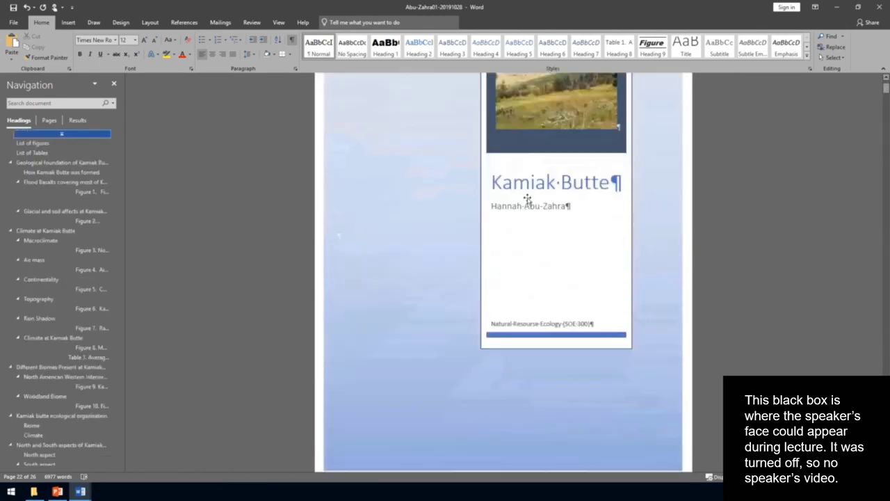
Update the entire table of contents again, refreshing its entries and page numbers.
scroll(359, 266, "down", 20)
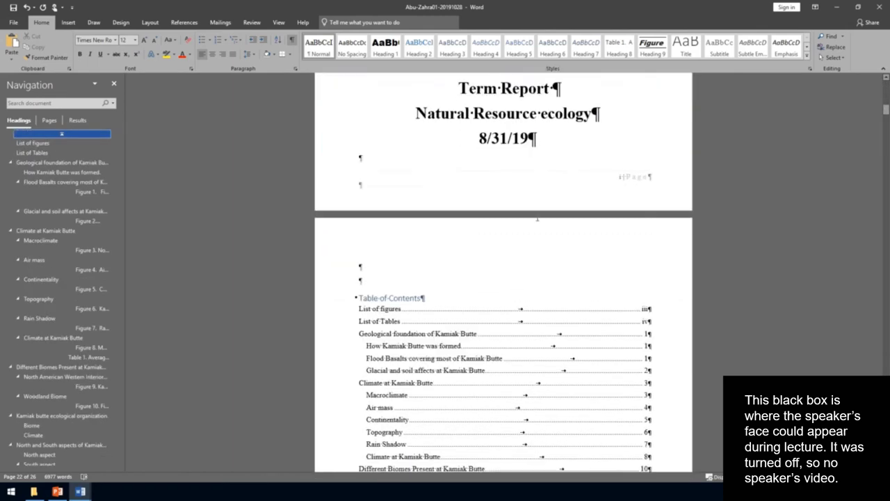
scroll(539, 219, "down", 3)
right_click(539, 212)
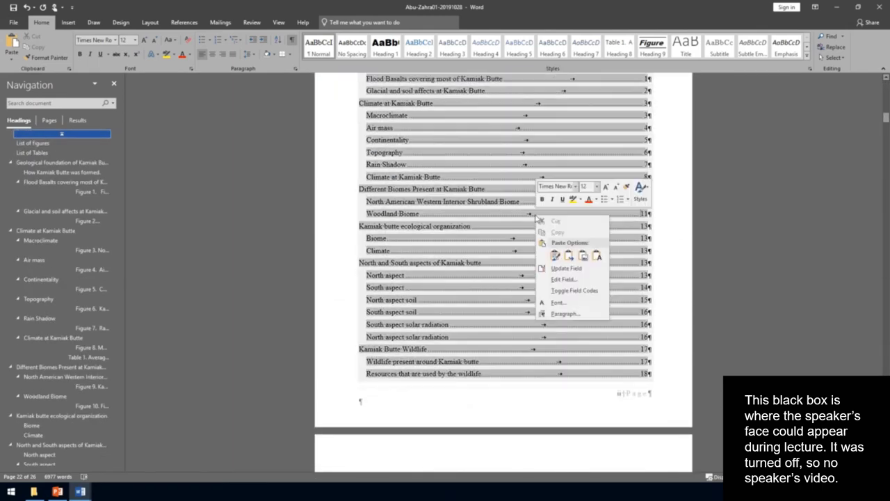
left_click(577, 261)
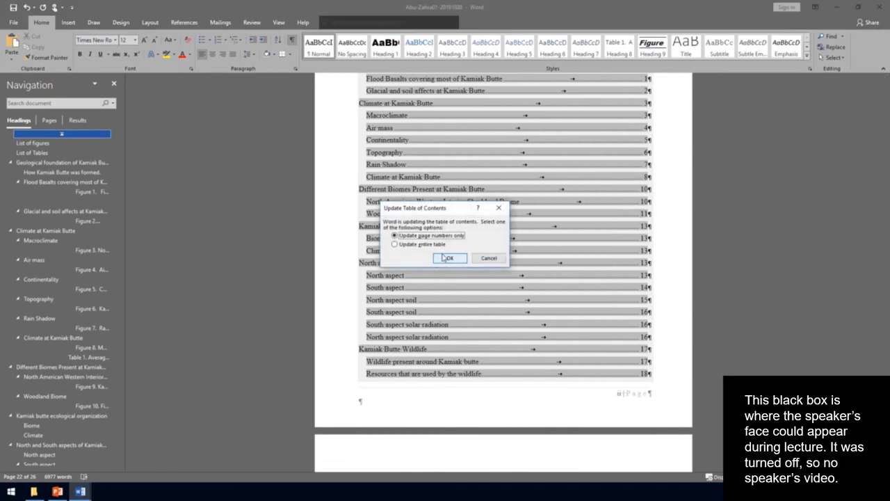
left_click(420, 247)
left_click(450, 258)
scroll(462, 256, "down", 4)
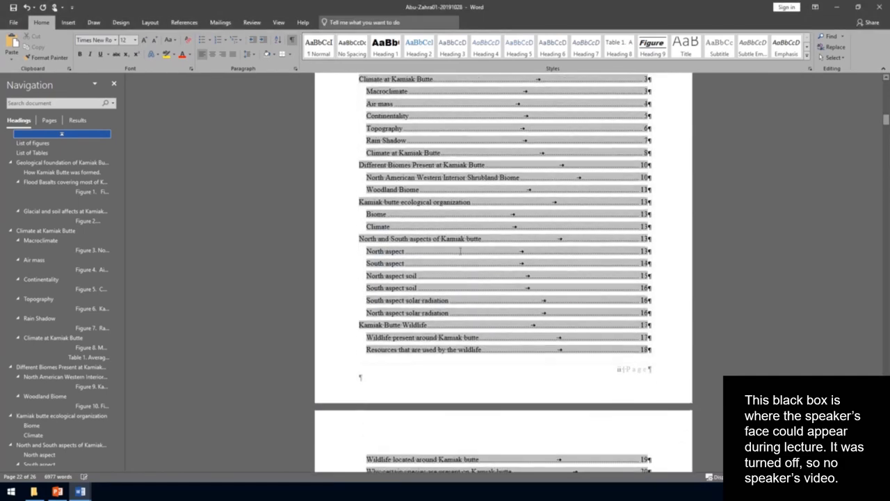
scroll(506, 250, "down", 4)
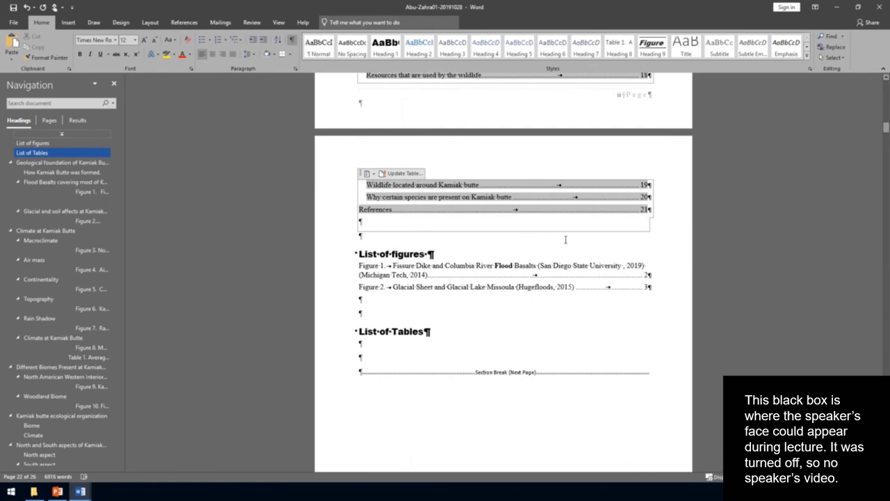
scroll(665, 243, "up", 2)
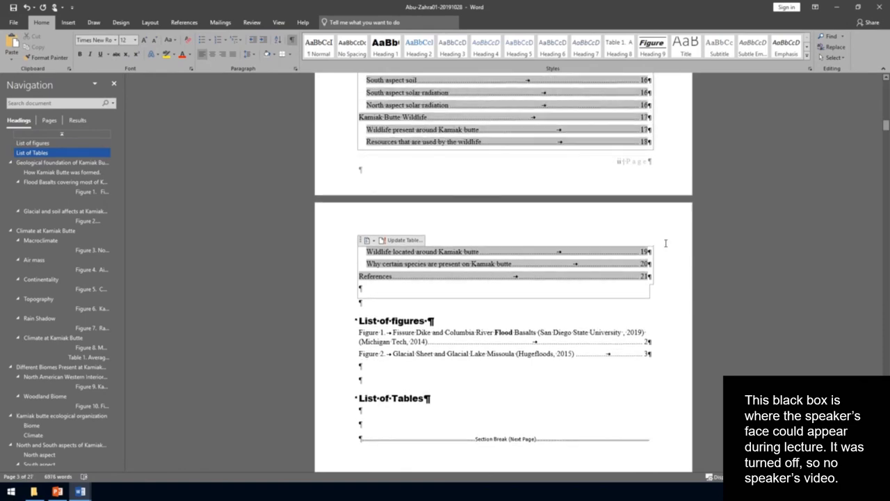